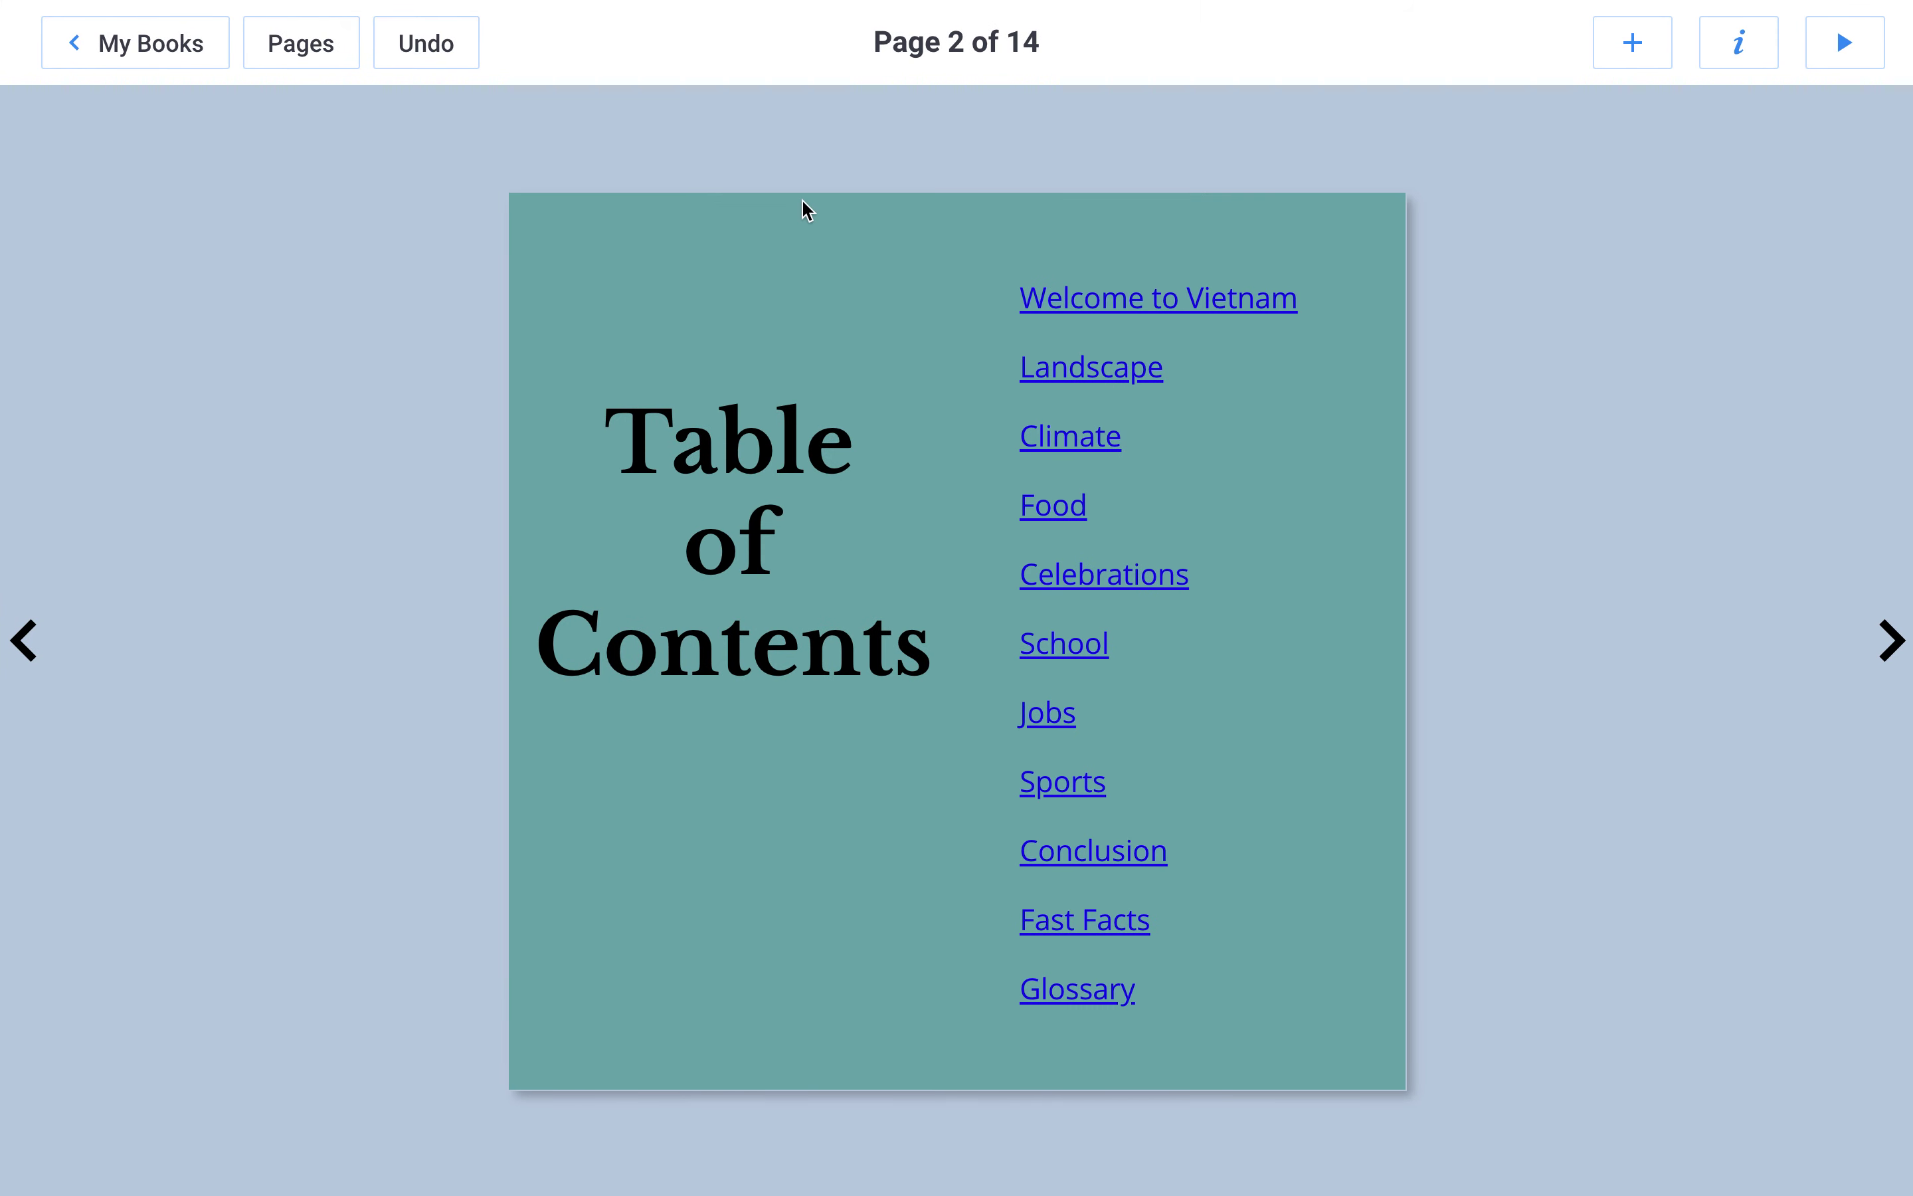
Step: Return to the cover and select the Vietnam title text box
{"action": "left_click", "coordinate": [24, 642]}
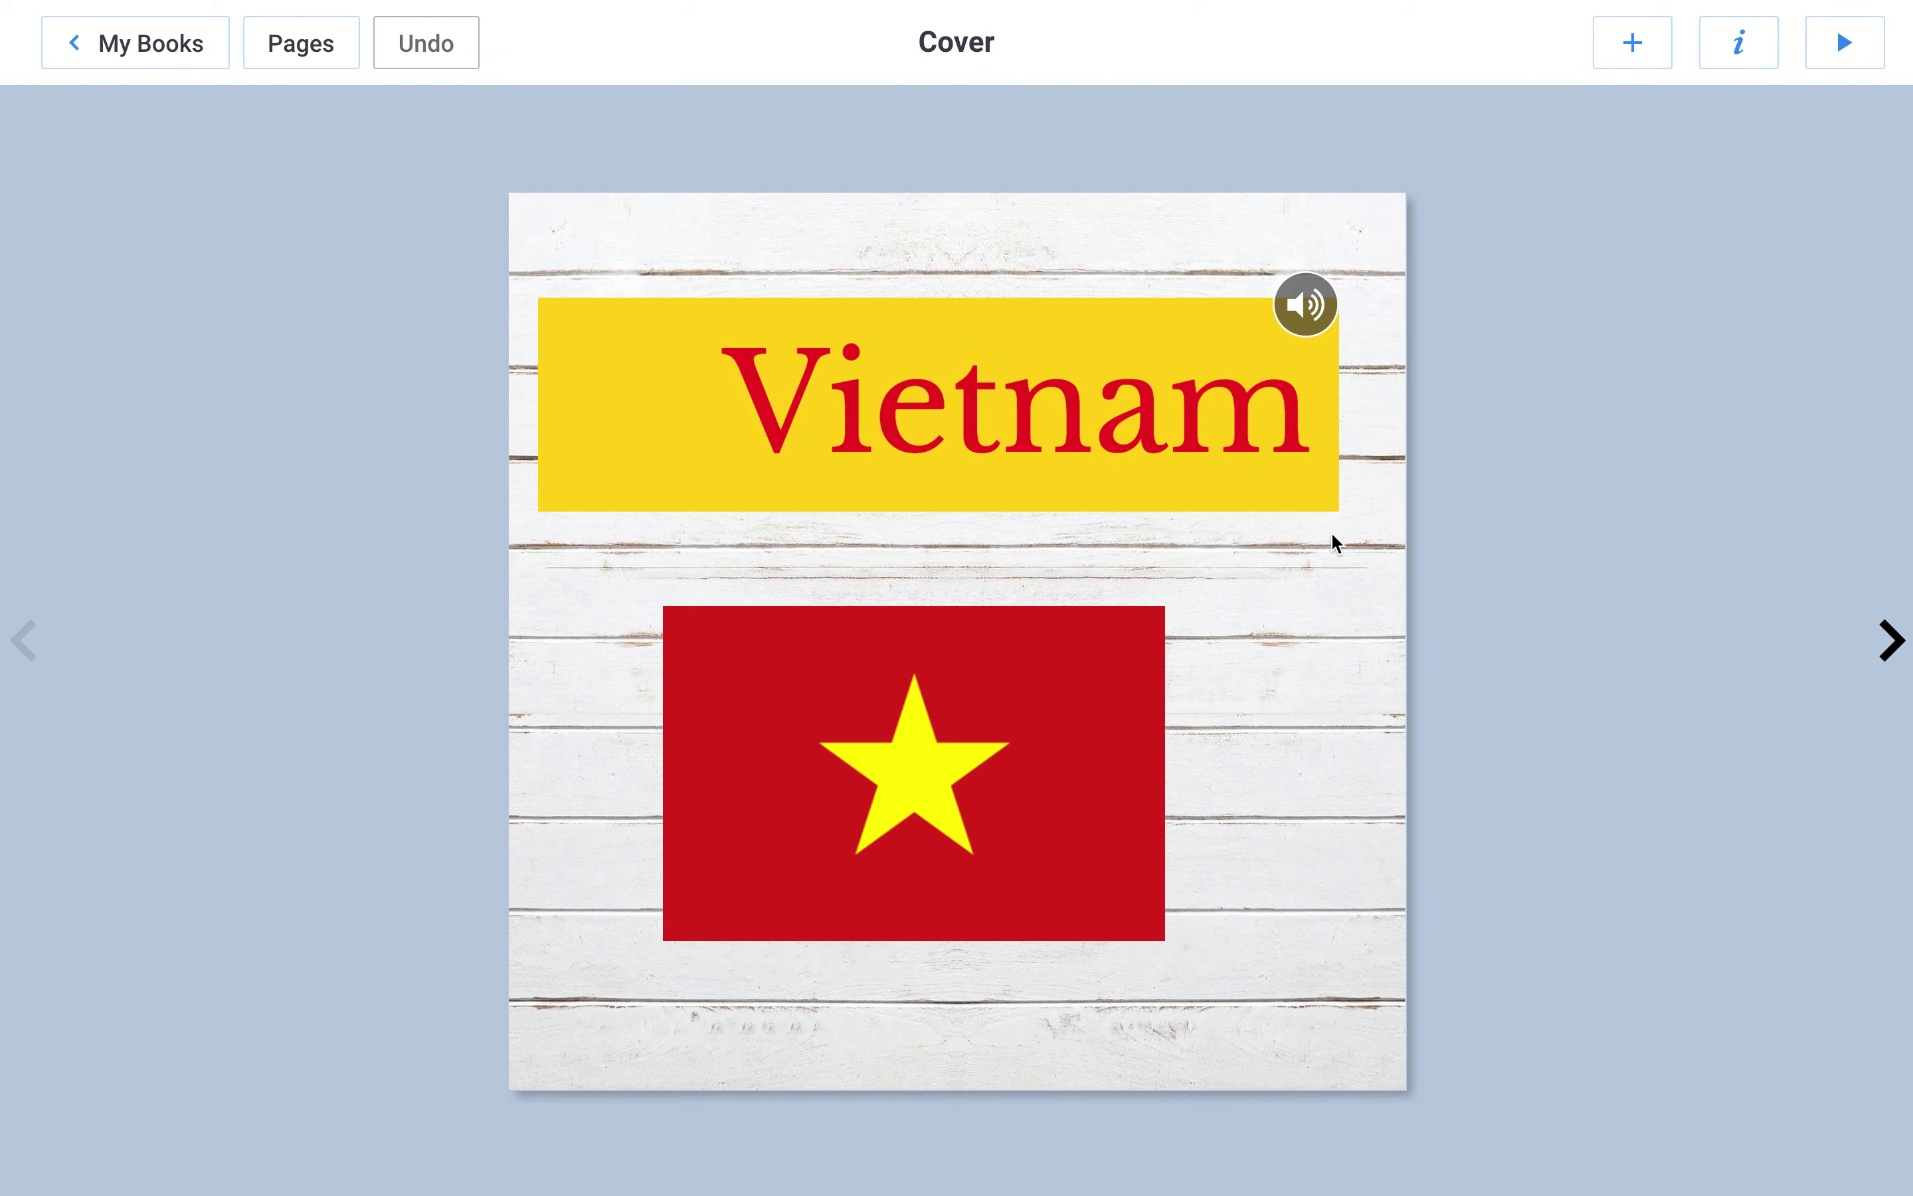
{"action": "left_click", "coordinate": [1136, 415]}
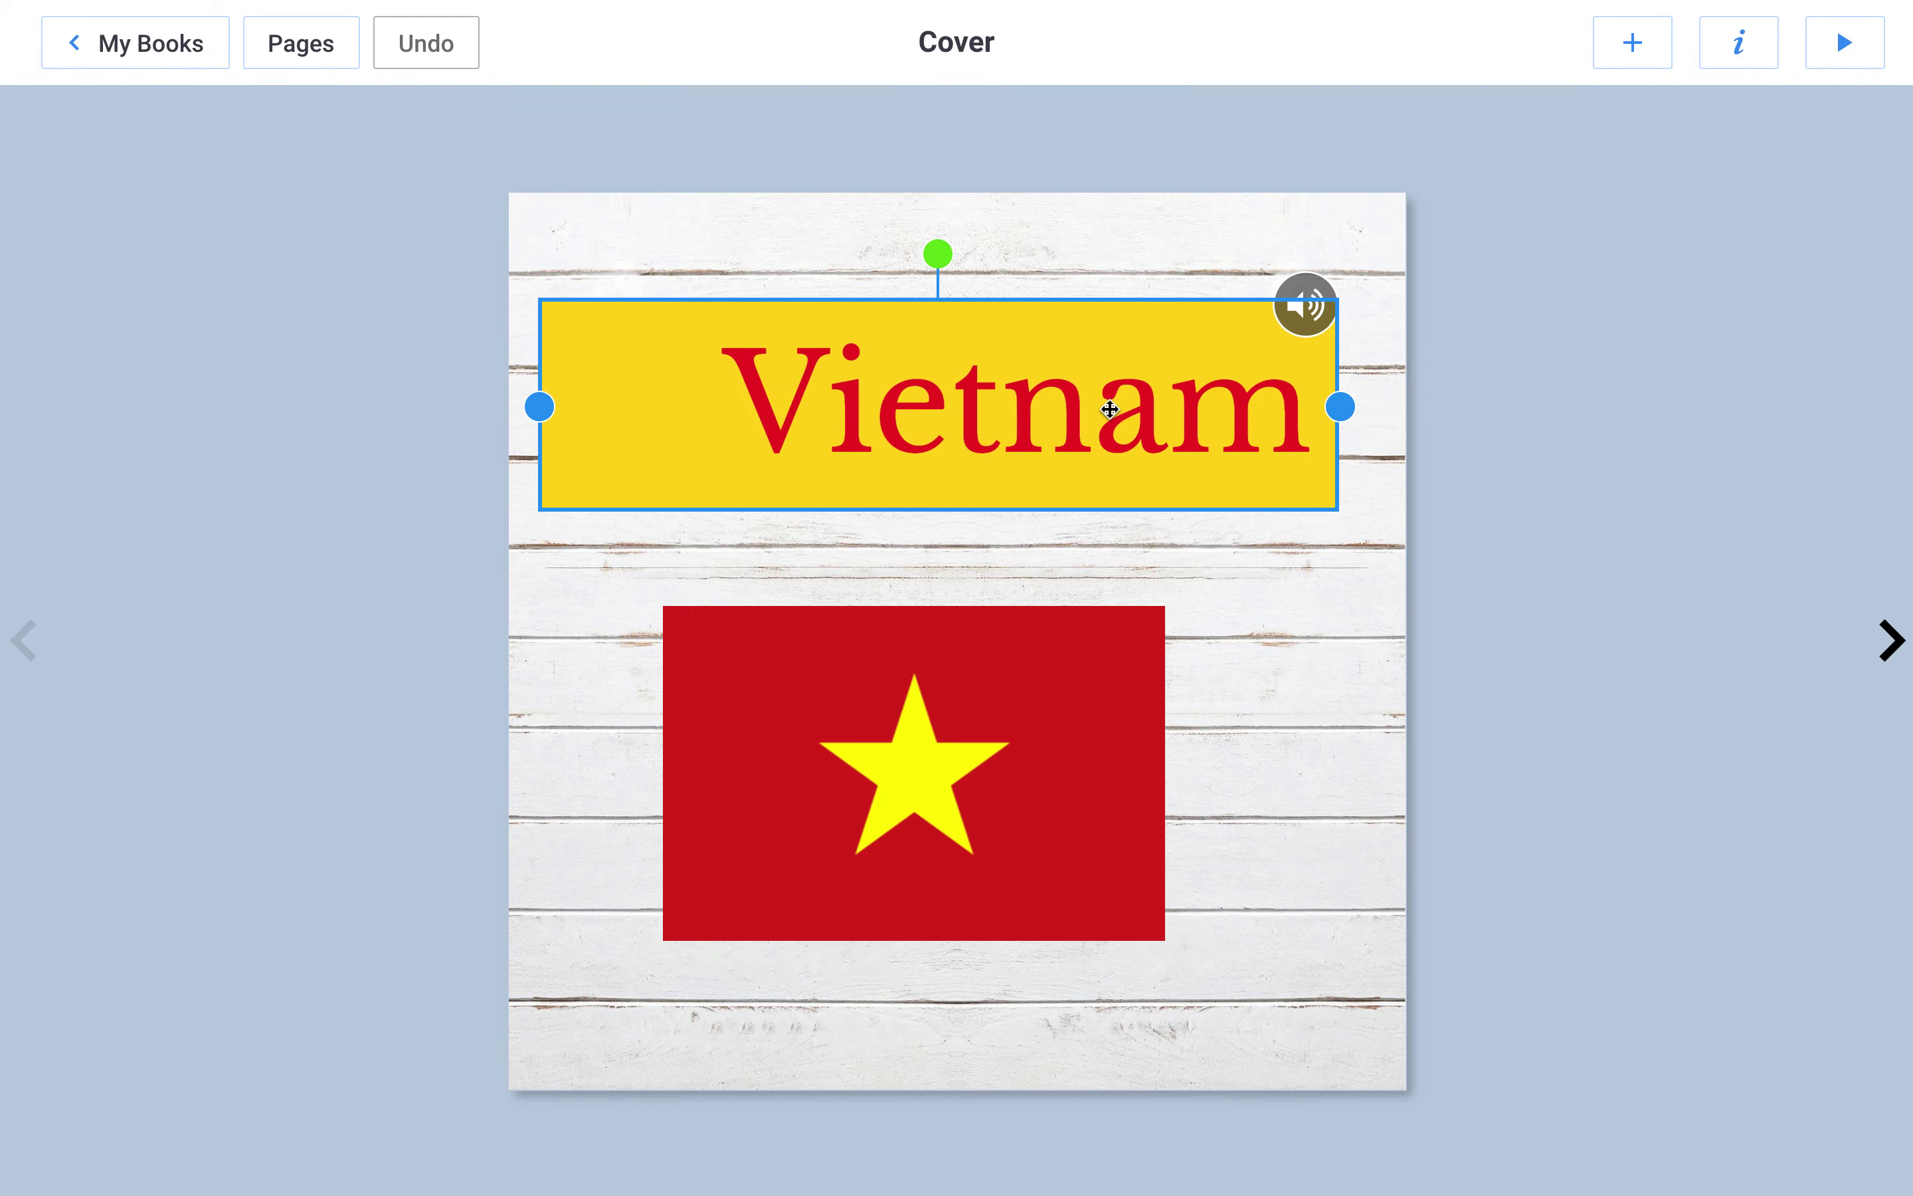
{"action": "double_click", "coordinate": [1110, 408]}
{"action": "left_click", "coordinate": [1234, 754]}
Step: Adjust the Vietnam title's text size with the size slider to 96
{"action": "left_click", "coordinate": [1747, 63]}
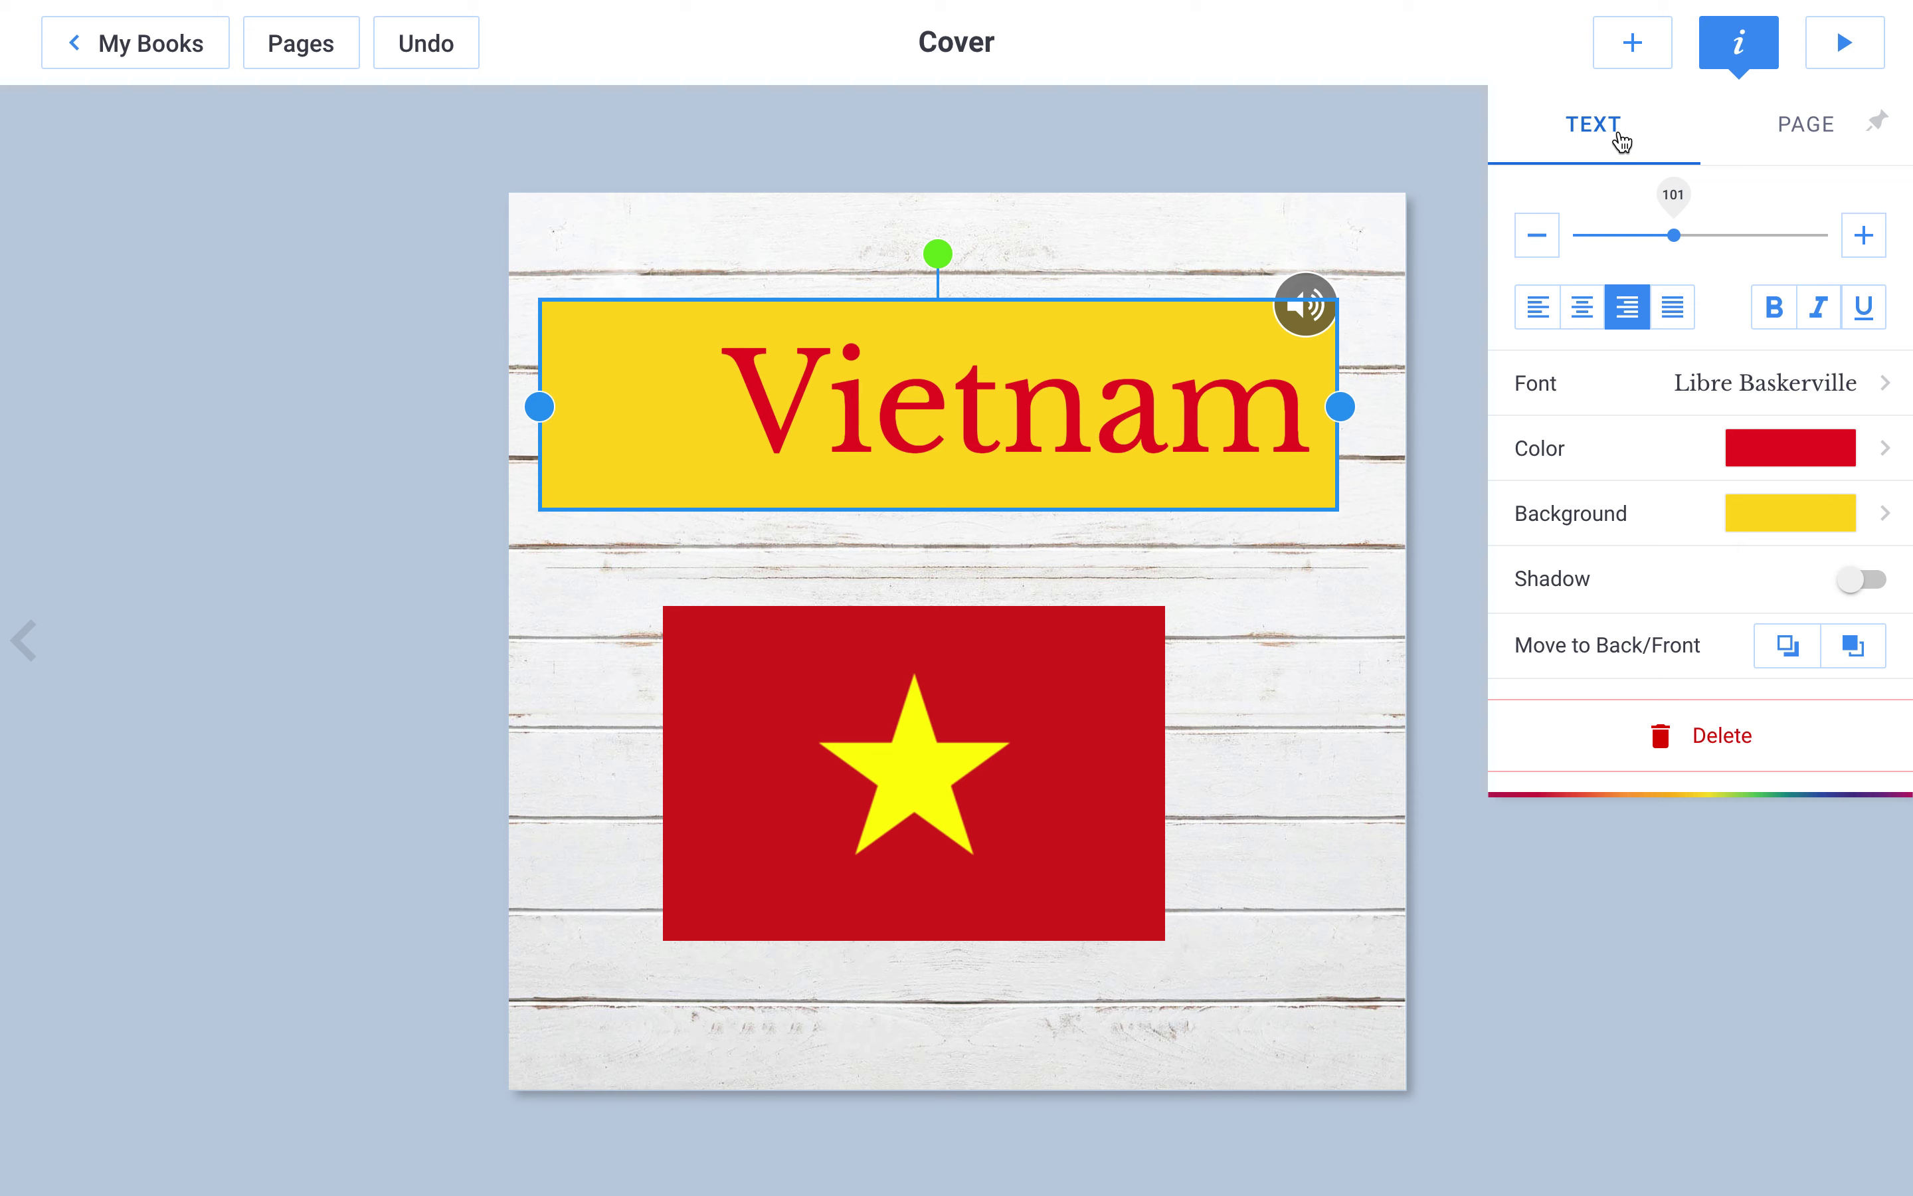
{"action": "left_click", "coordinate": [1537, 236]}
{"action": "left_click", "coordinate": [1537, 235]}
{"action": "left_click", "coordinate": [1537, 235]}
{"action": "left_click", "coordinate": [1863, 235]}
{"action": "left_click", "coordinate": [1863, 235]}
{"action": "left_click", "coordinate": [1863, 235]}
{"action": "left_click", "coordinate": [1864, 236]}
{"action": "left_click", "coordinate": [1863, 235]}
{"action": "left_click", "coordinate": [1863, 235]}
{"action": "mouse_move", "coordinate": [1677, 235]}
{"action": "left_mouse_down"}
{"action": "mouse_move", "coordinate": [1738, 229]}
{"action": "mouse_move", "coordinate": [1643, 231]}
{"action": "mouse_move", "coordinate": [1668, 237]}
{"action": "left_mouse_up"}
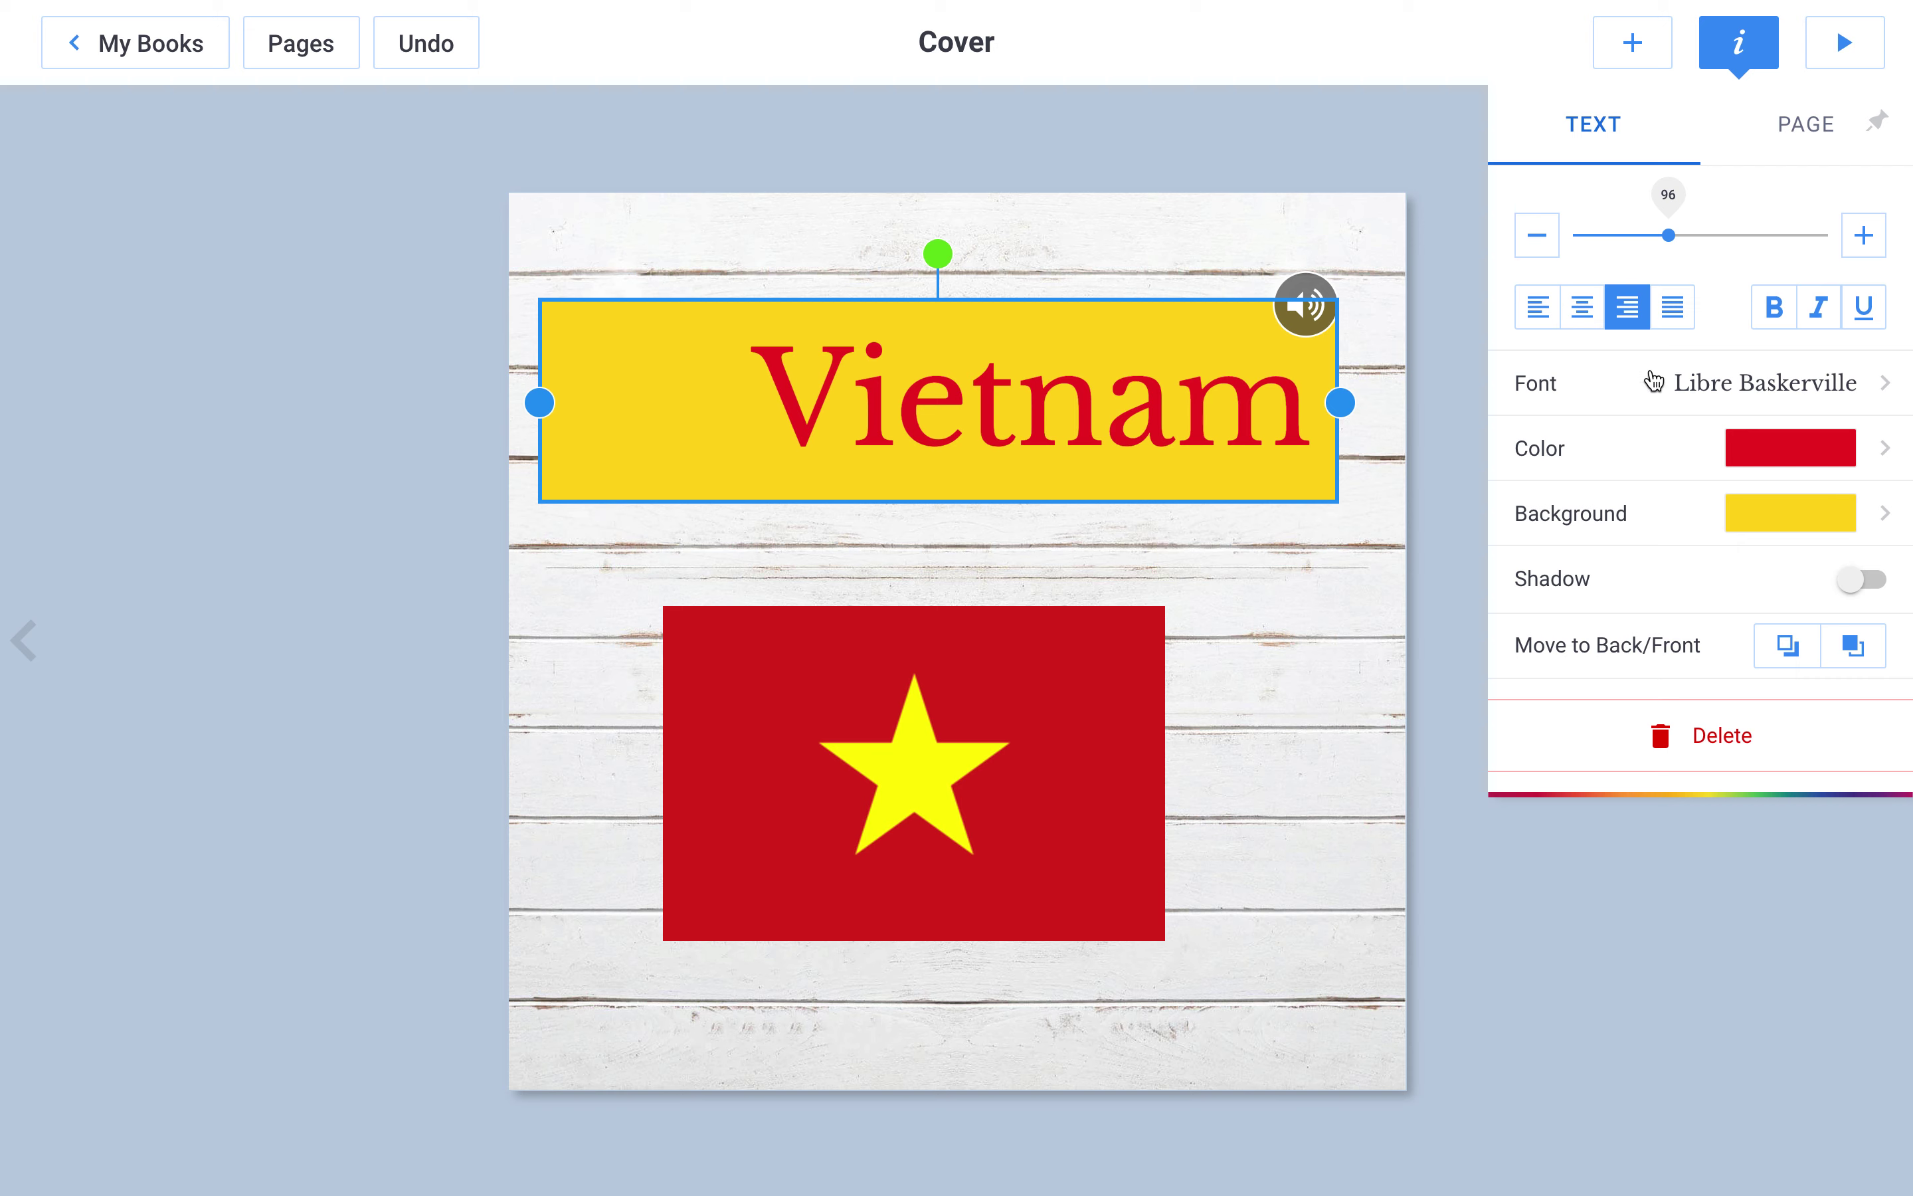
{"action": "left_click", "coordinate": [1576, 319]}
{"action": "left_click", "coordinate": [1526, 319]}
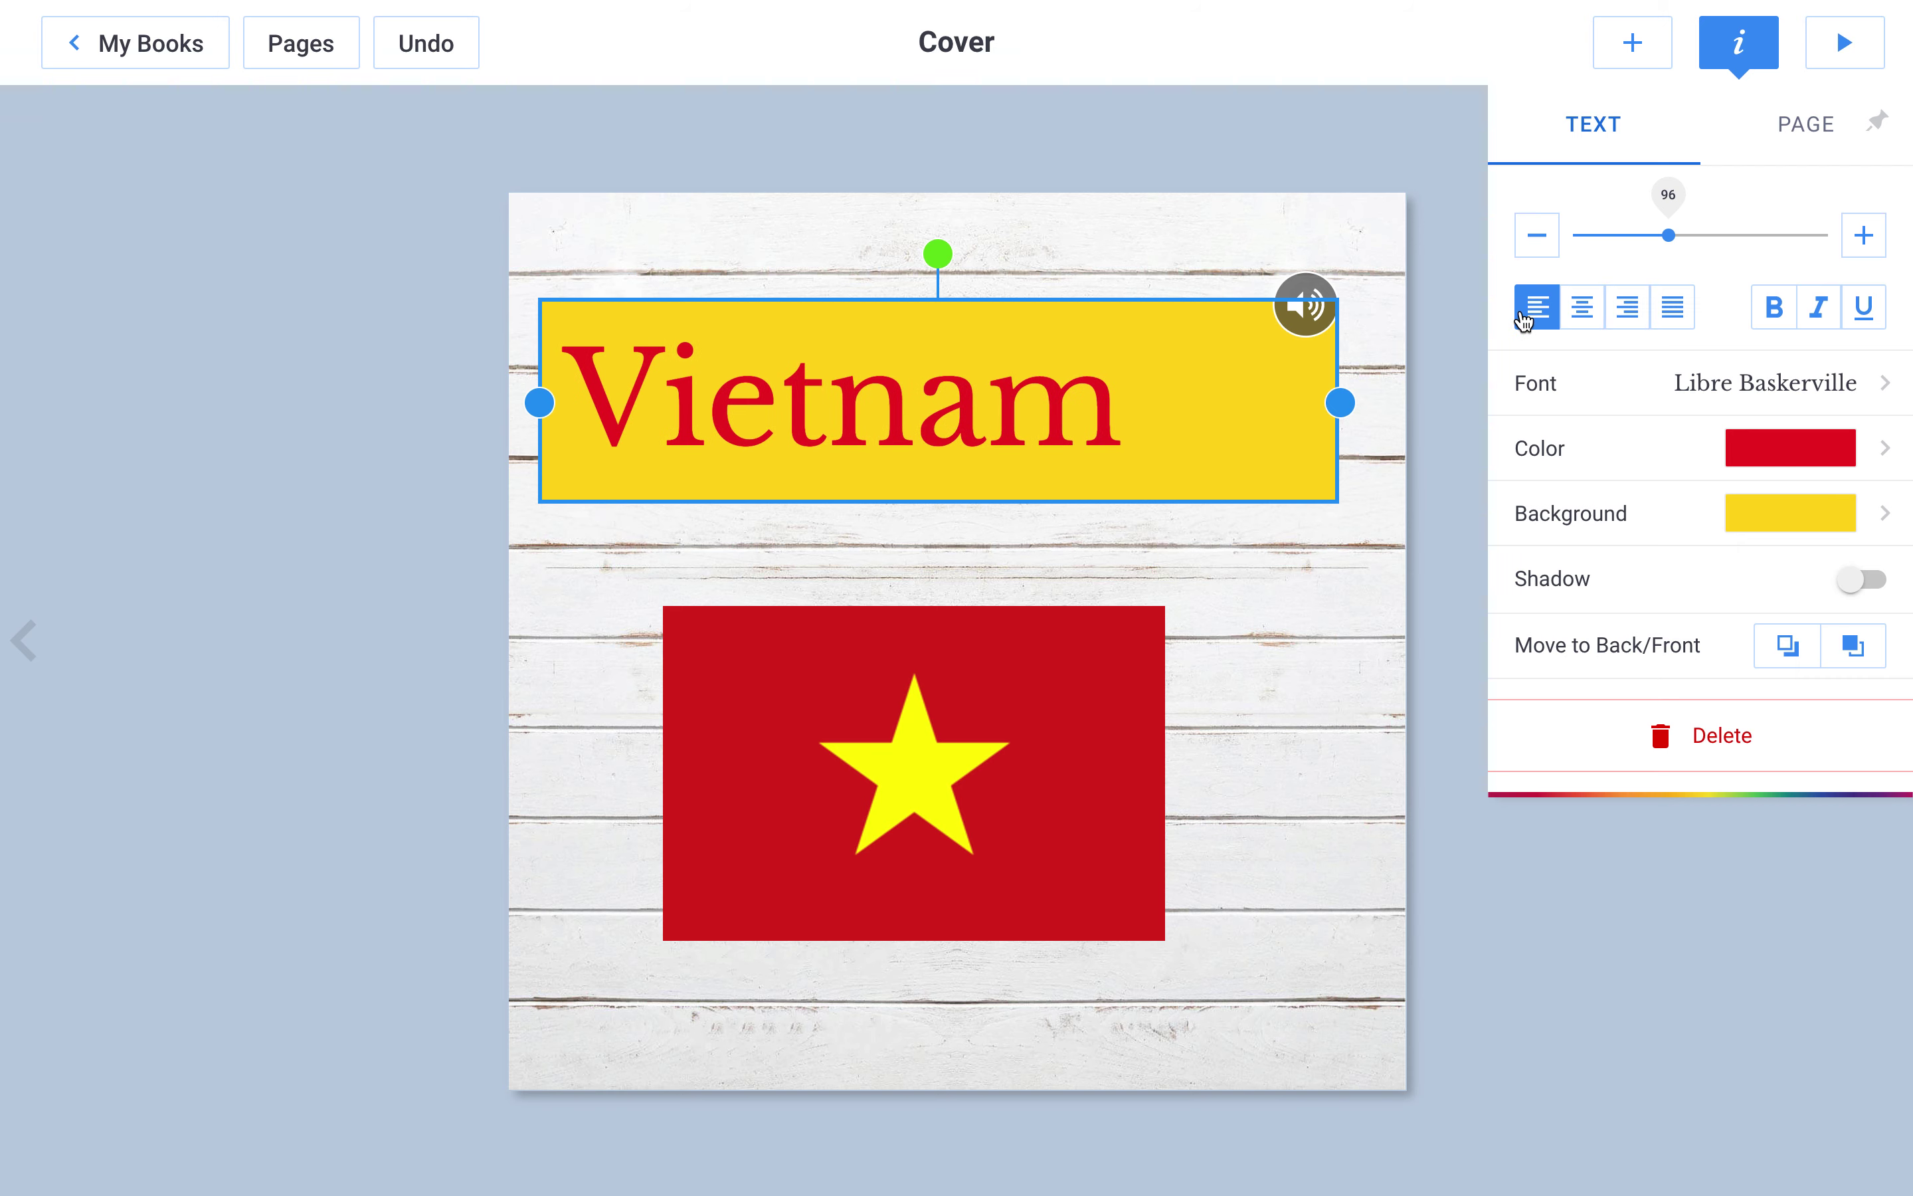
{"action": "left_click", "coordinate": [1644, 313]}
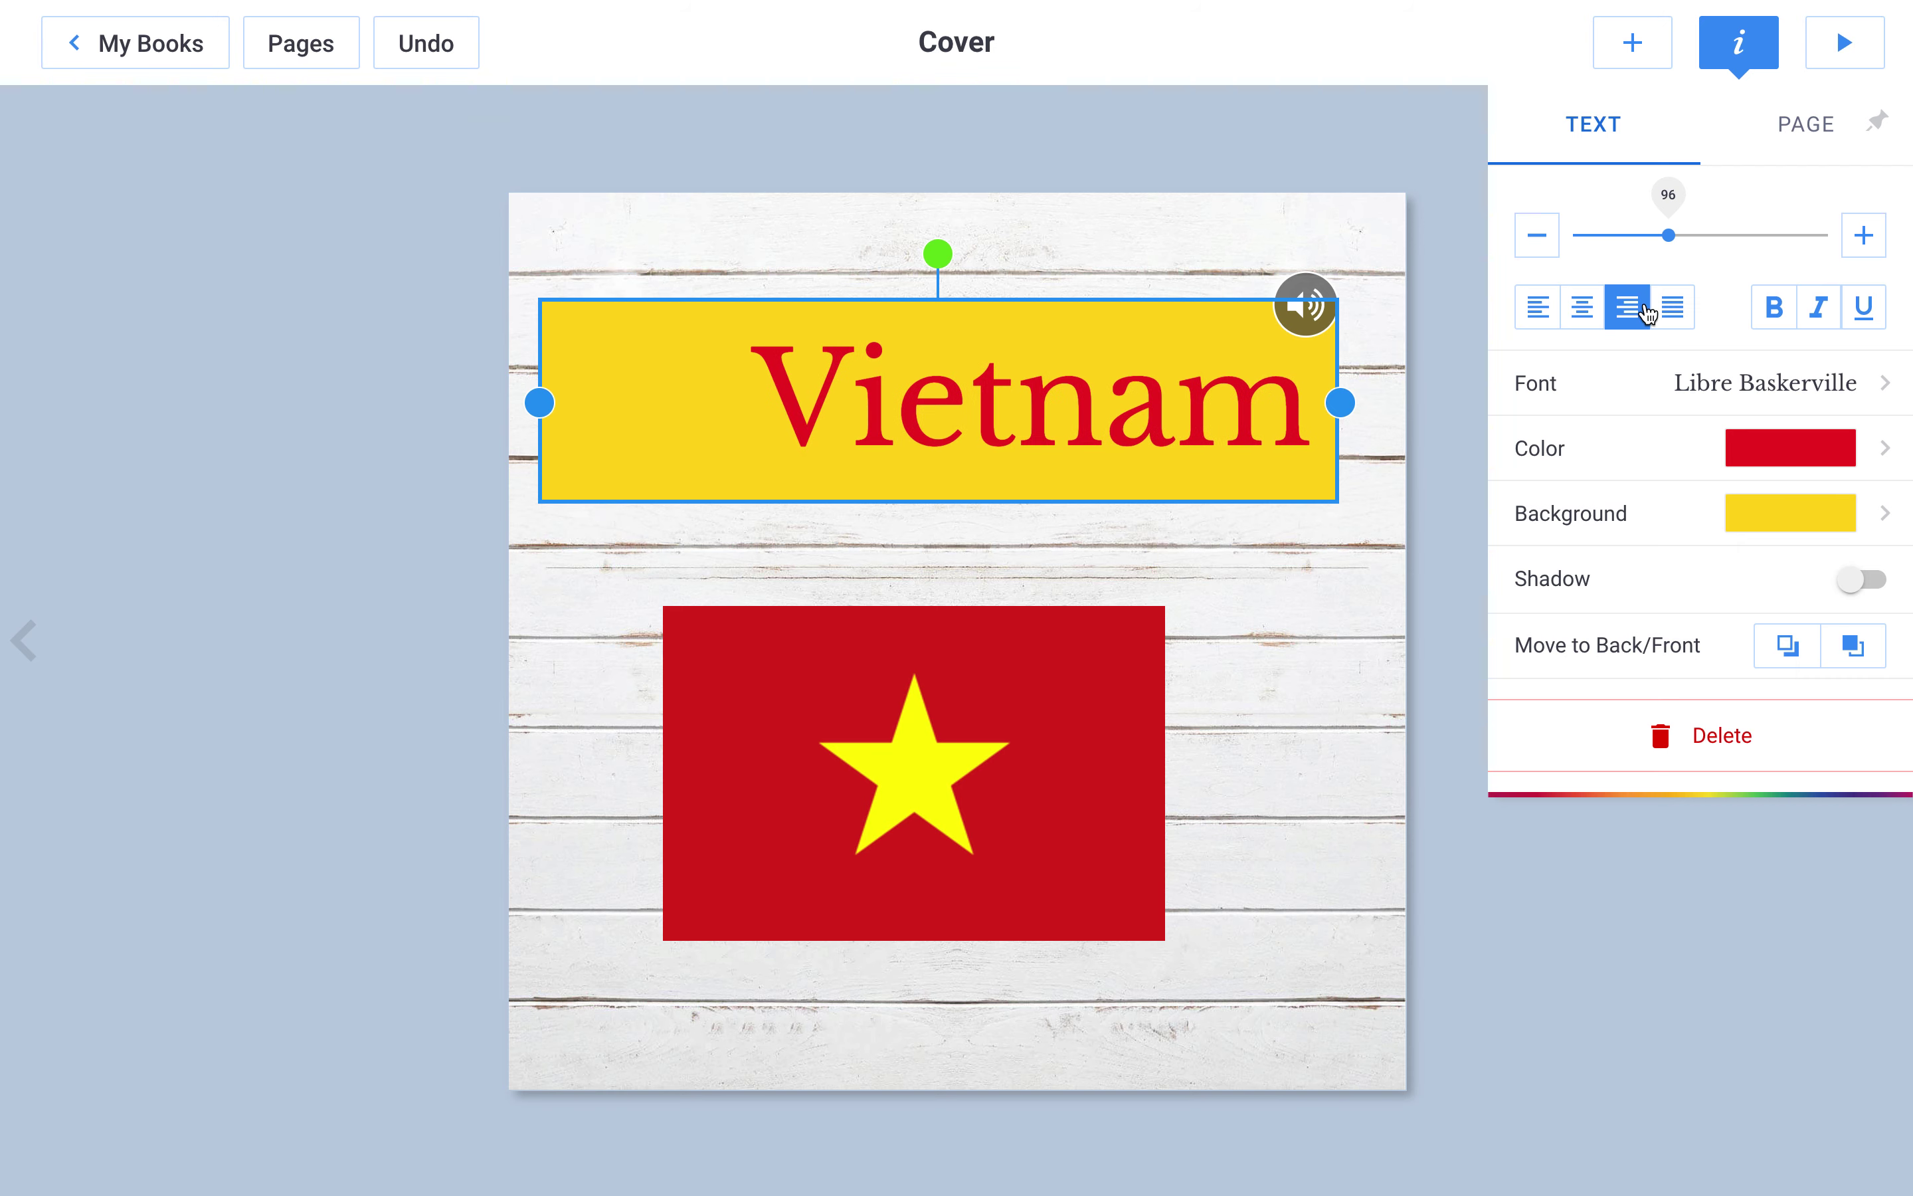
{"action": "left_click", "coordinate": [1771, 313]}
{"action": "left_click", "coordinate": [1771, 315]}
{"action": "left_click", "coordinate": [1818, 313]}
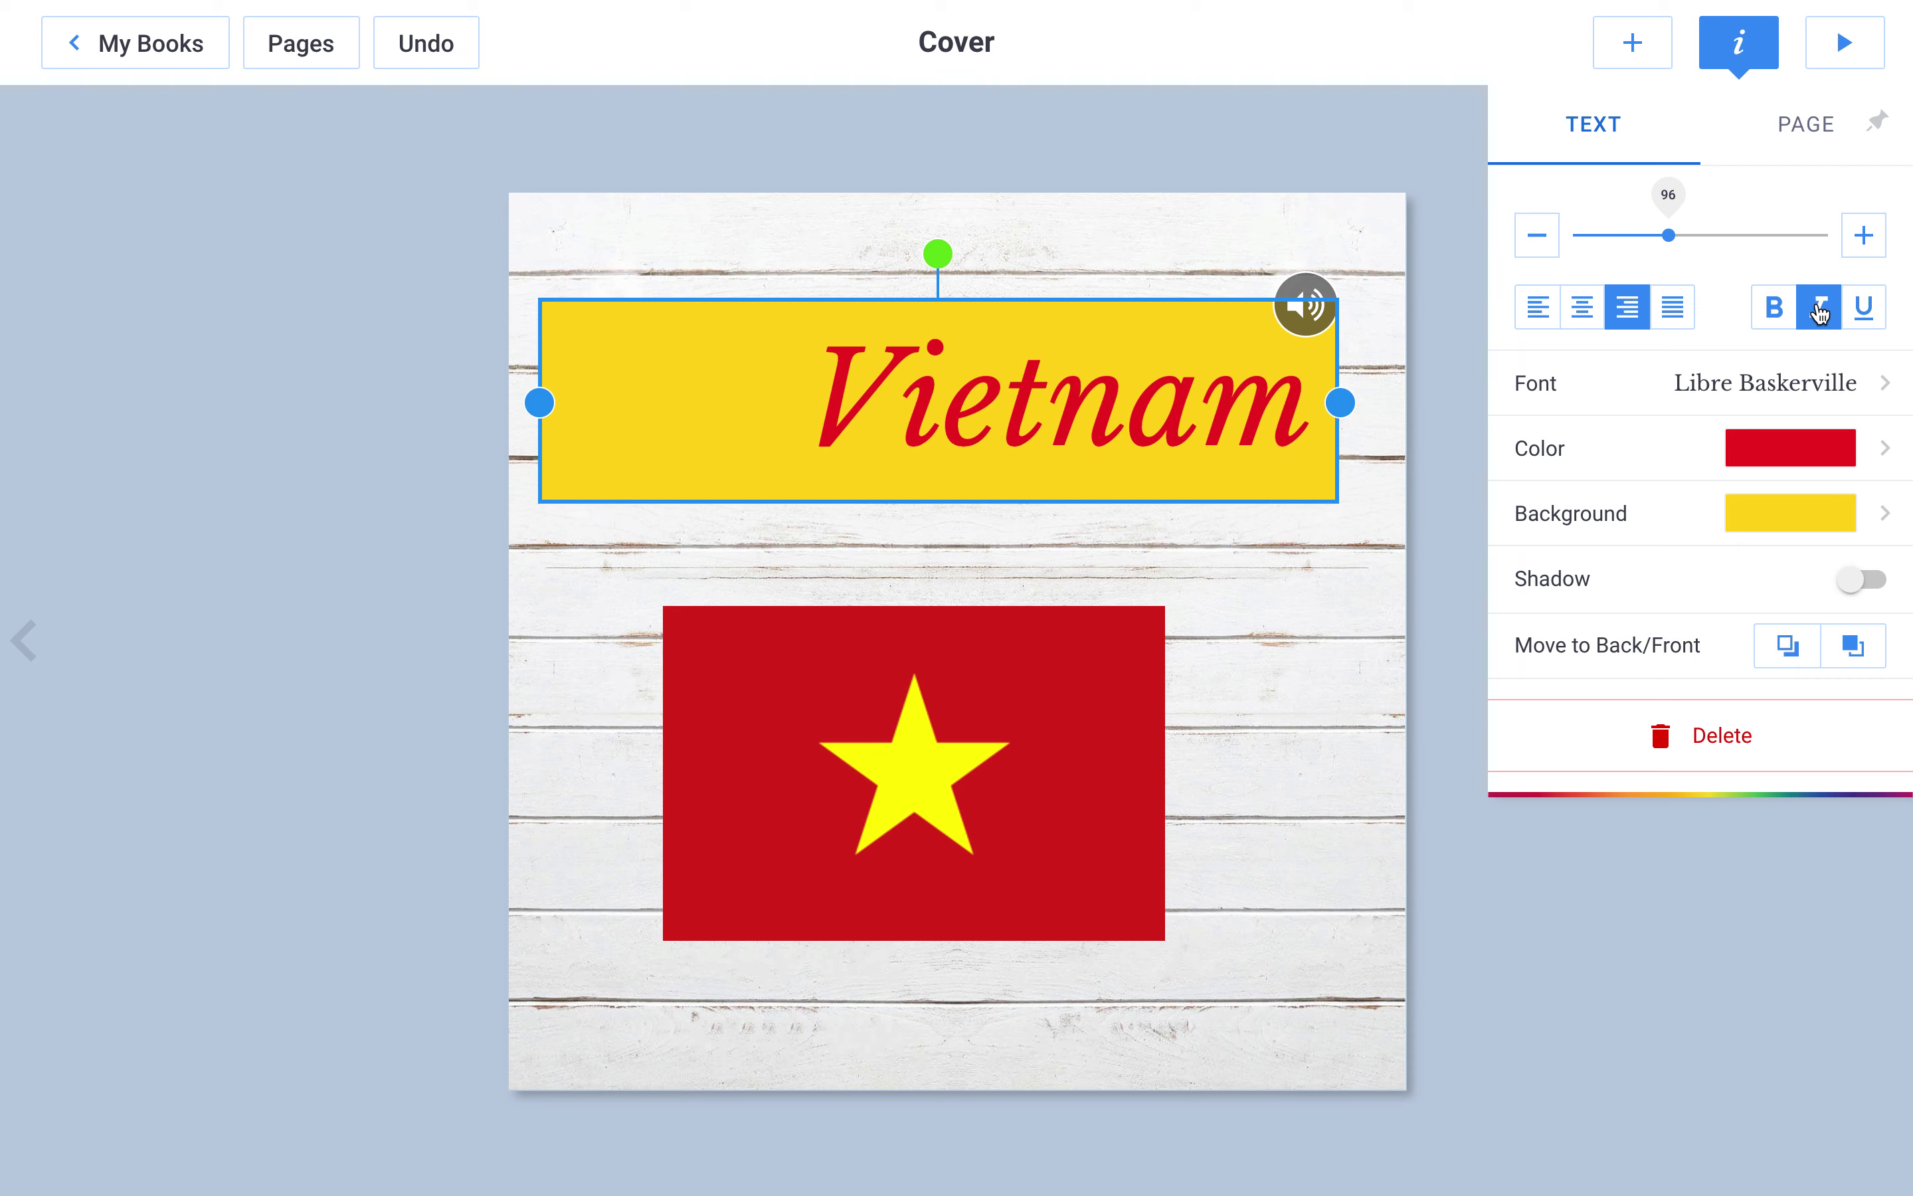
{"action": "left_click", "coordinate": [1821, 315]}
{"action": "left_click", "coordinate": [1862, 316]}
{"action": "left_click", "coordinate": [1862, 319]}
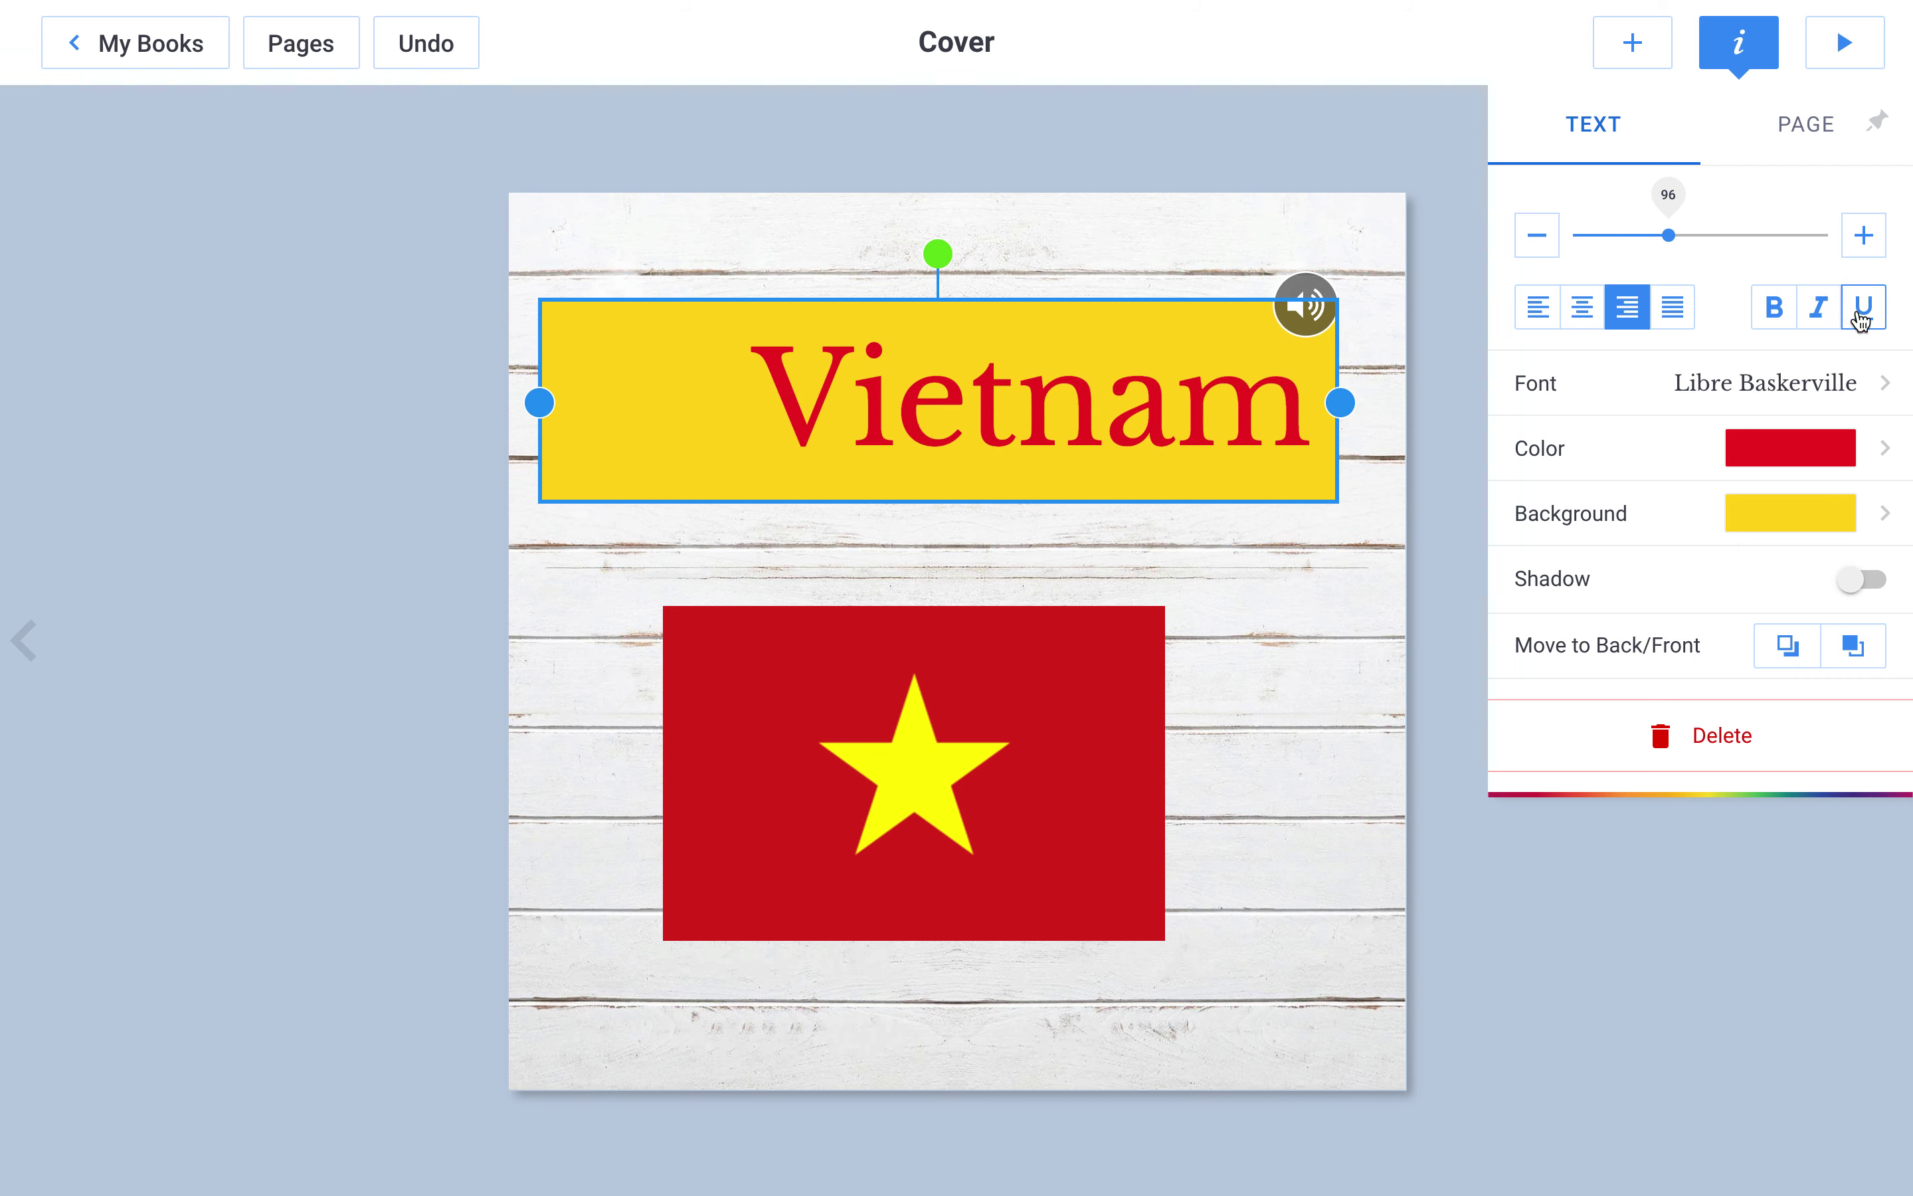
{"action": "left_click", "coordinate": [1779, 382]}
{"action": "left_click", "coordinate": [1687, 427]}
{"action": "left_click", "coordinate": [1656, 528]}
{"action": "left_click", "coordinate": [1639, 644]}
{"action": "left_click", "coordinate": [1622, 474]}
{"action": "left_click", "coordinate": [1614, 317]}
{"action": "left_click", "coordinate": [1634, 526]}
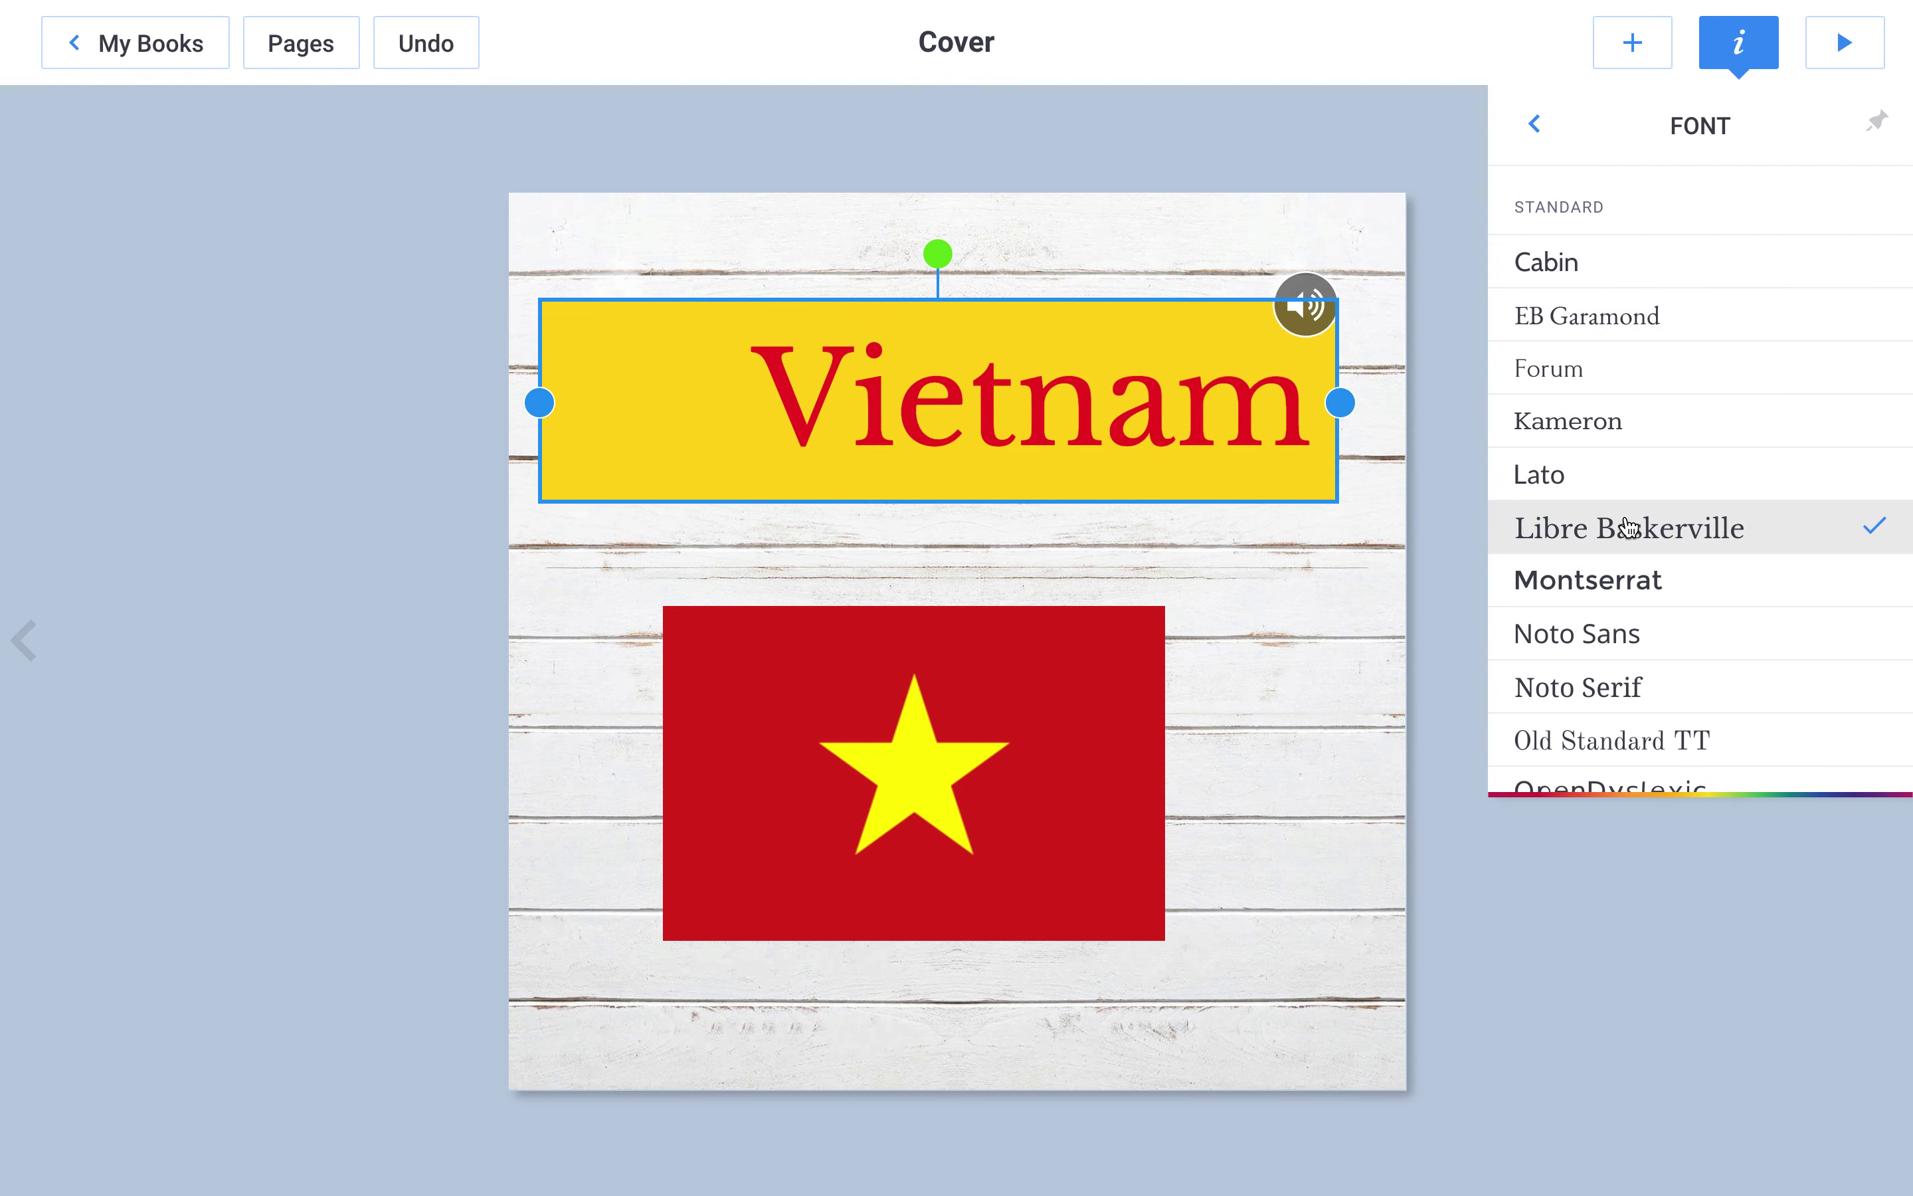
{"action": "left_click", "coordinate": [1557, 126]}
{"action": "left_click", "coordinate": [1771, 447]}
{"action": "left_click", "coordinate": [1651, 429]}
{"action": "left_click", "coordinate": [1561, 439]}
{"action": "left_click", "coordinate": [1537, 133]}
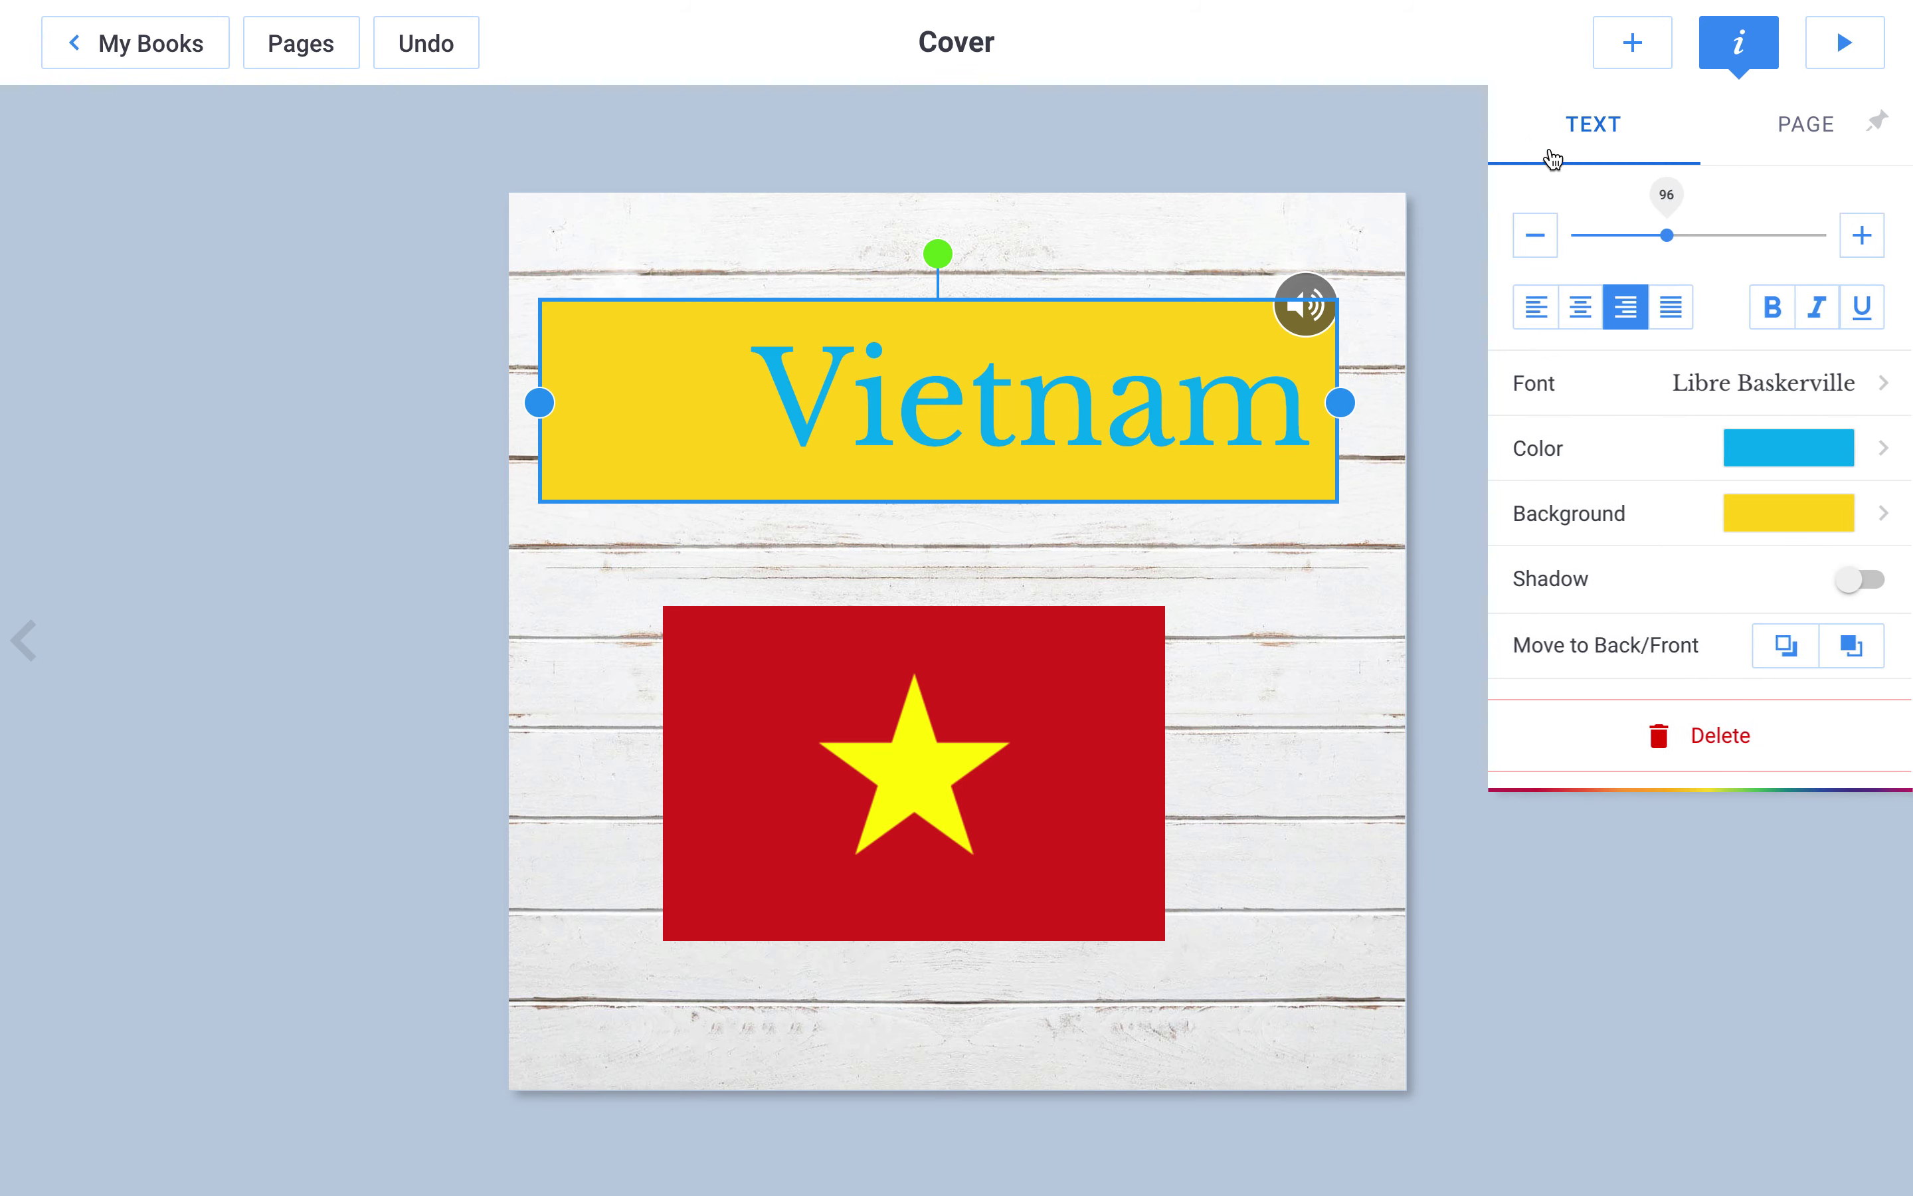
{"action": "left_click", "coordinate": [1764, 531]}
{"action": "left_click", "coordinate": [1748, 427]}
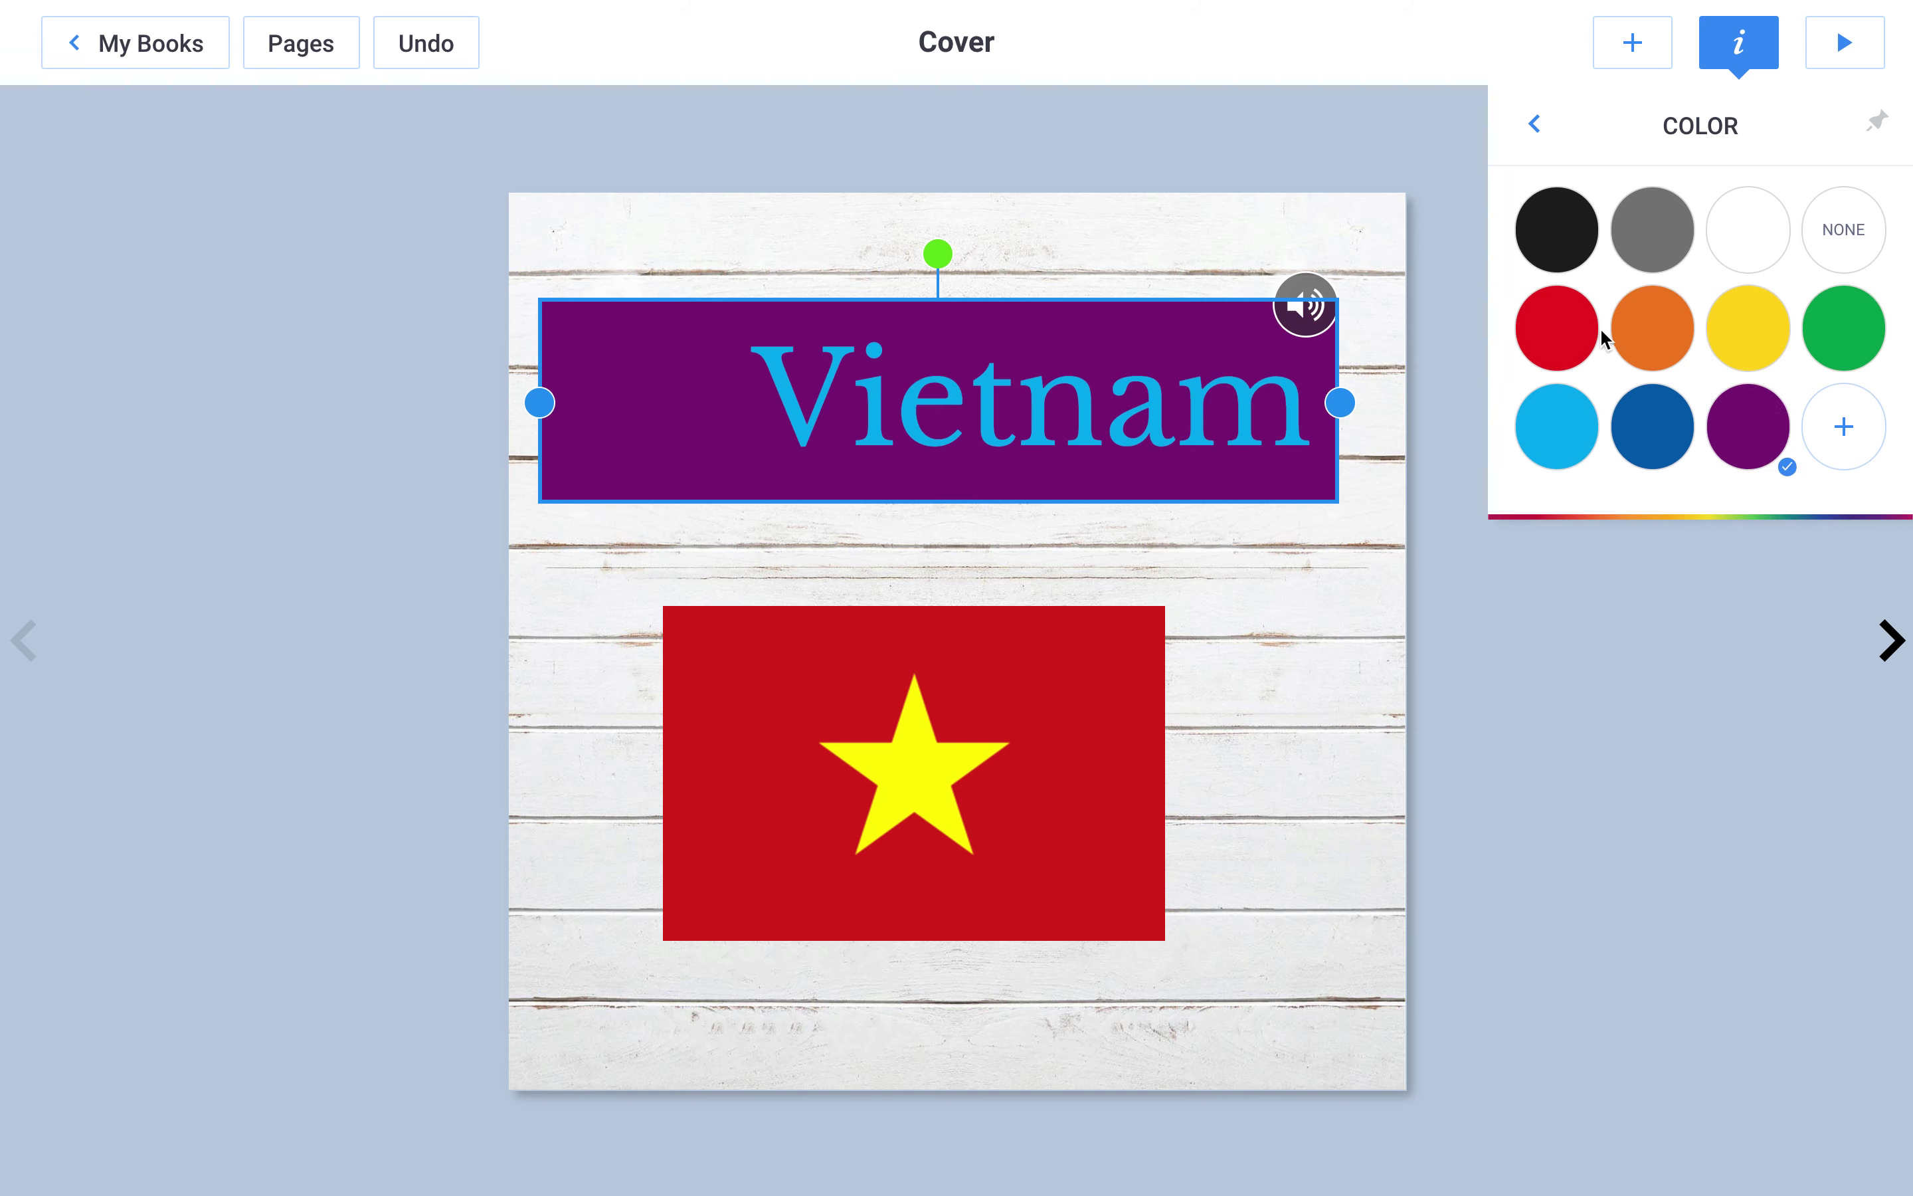
{"action": "left_click", "coordinate": [1569, 334]}
{"action": "left_click", "coordinate": [1534, 124]}
{"action": "left_click", "coordinate": [1729, 518]}
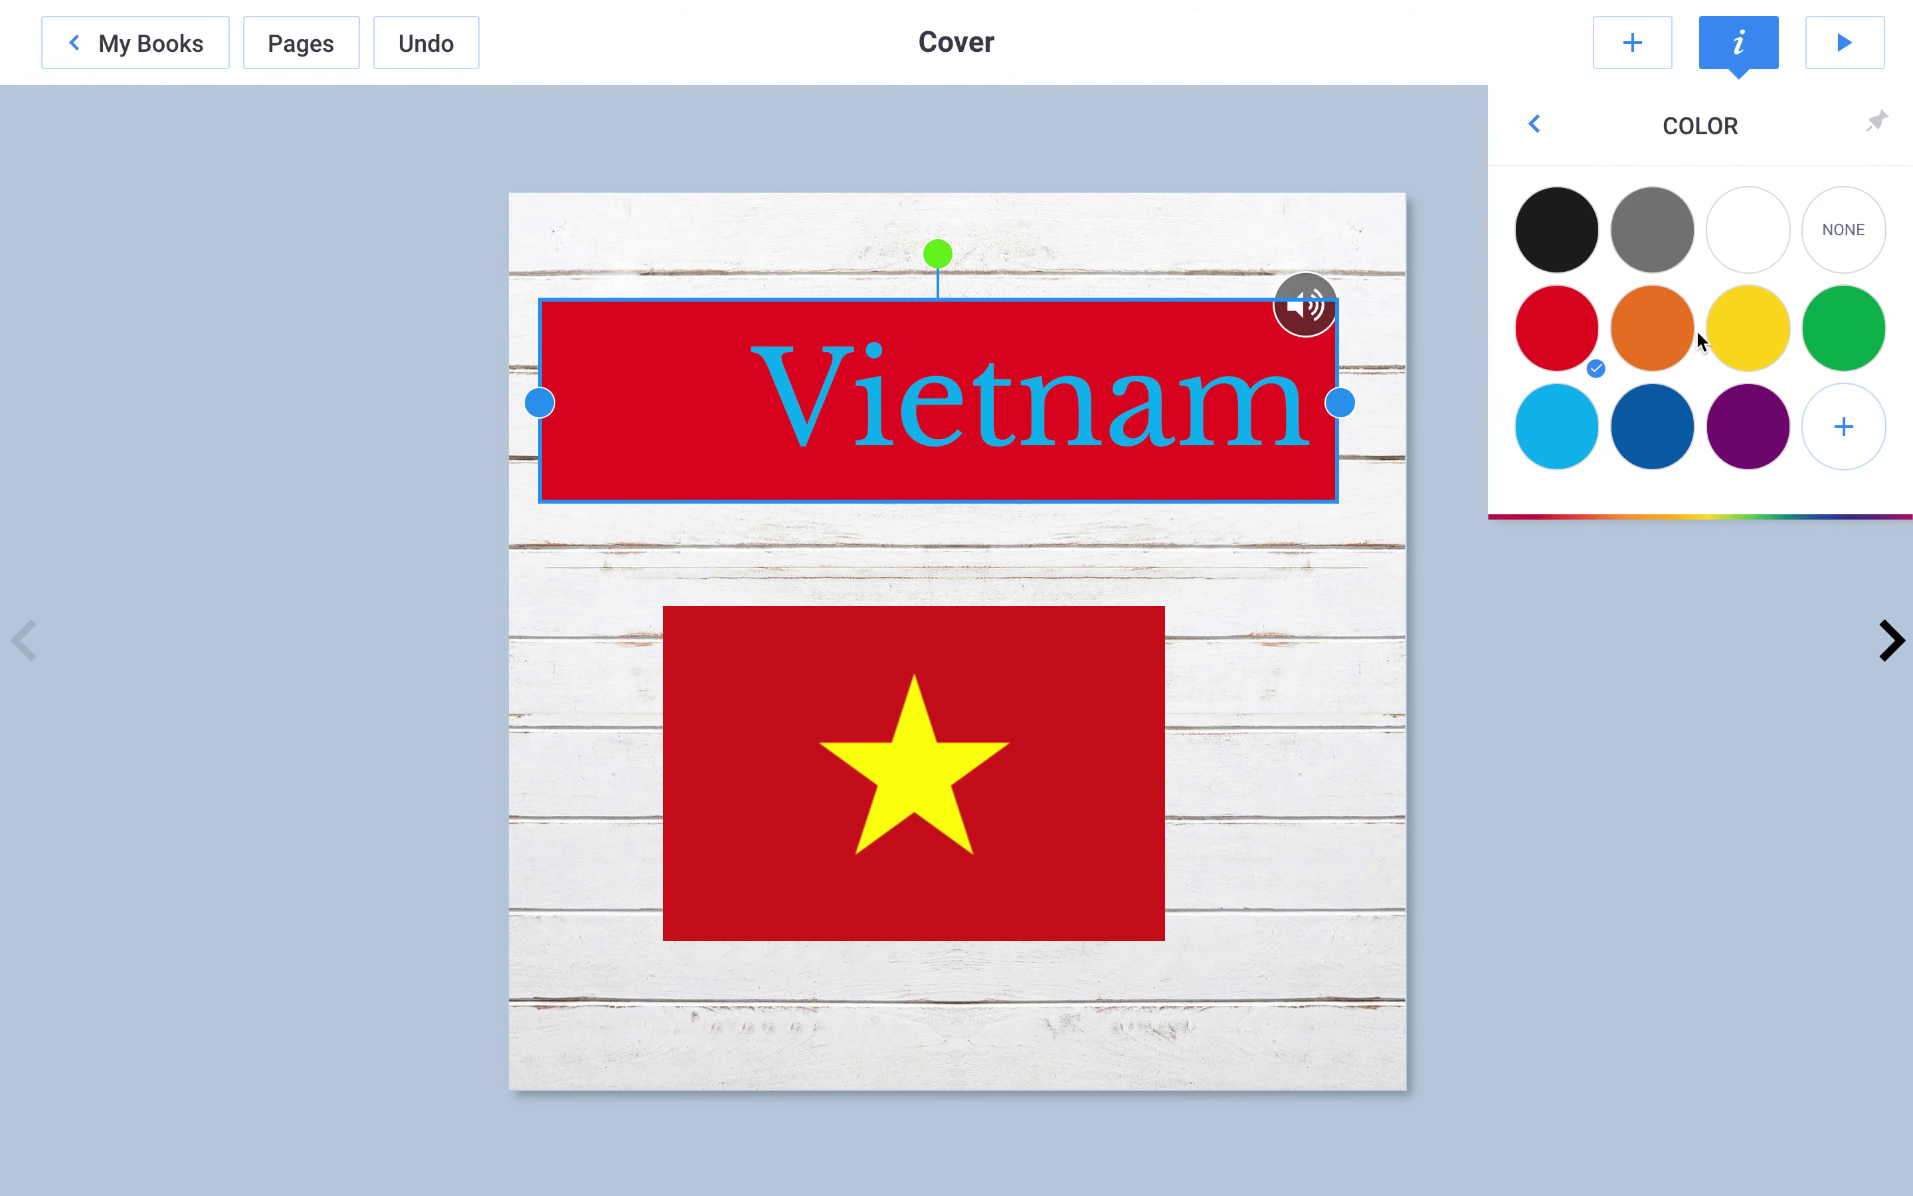
{"action": "left_click", "coordinate": [1717, 336]}
{"action": "left_click", "coordinate": [1537, 124]}
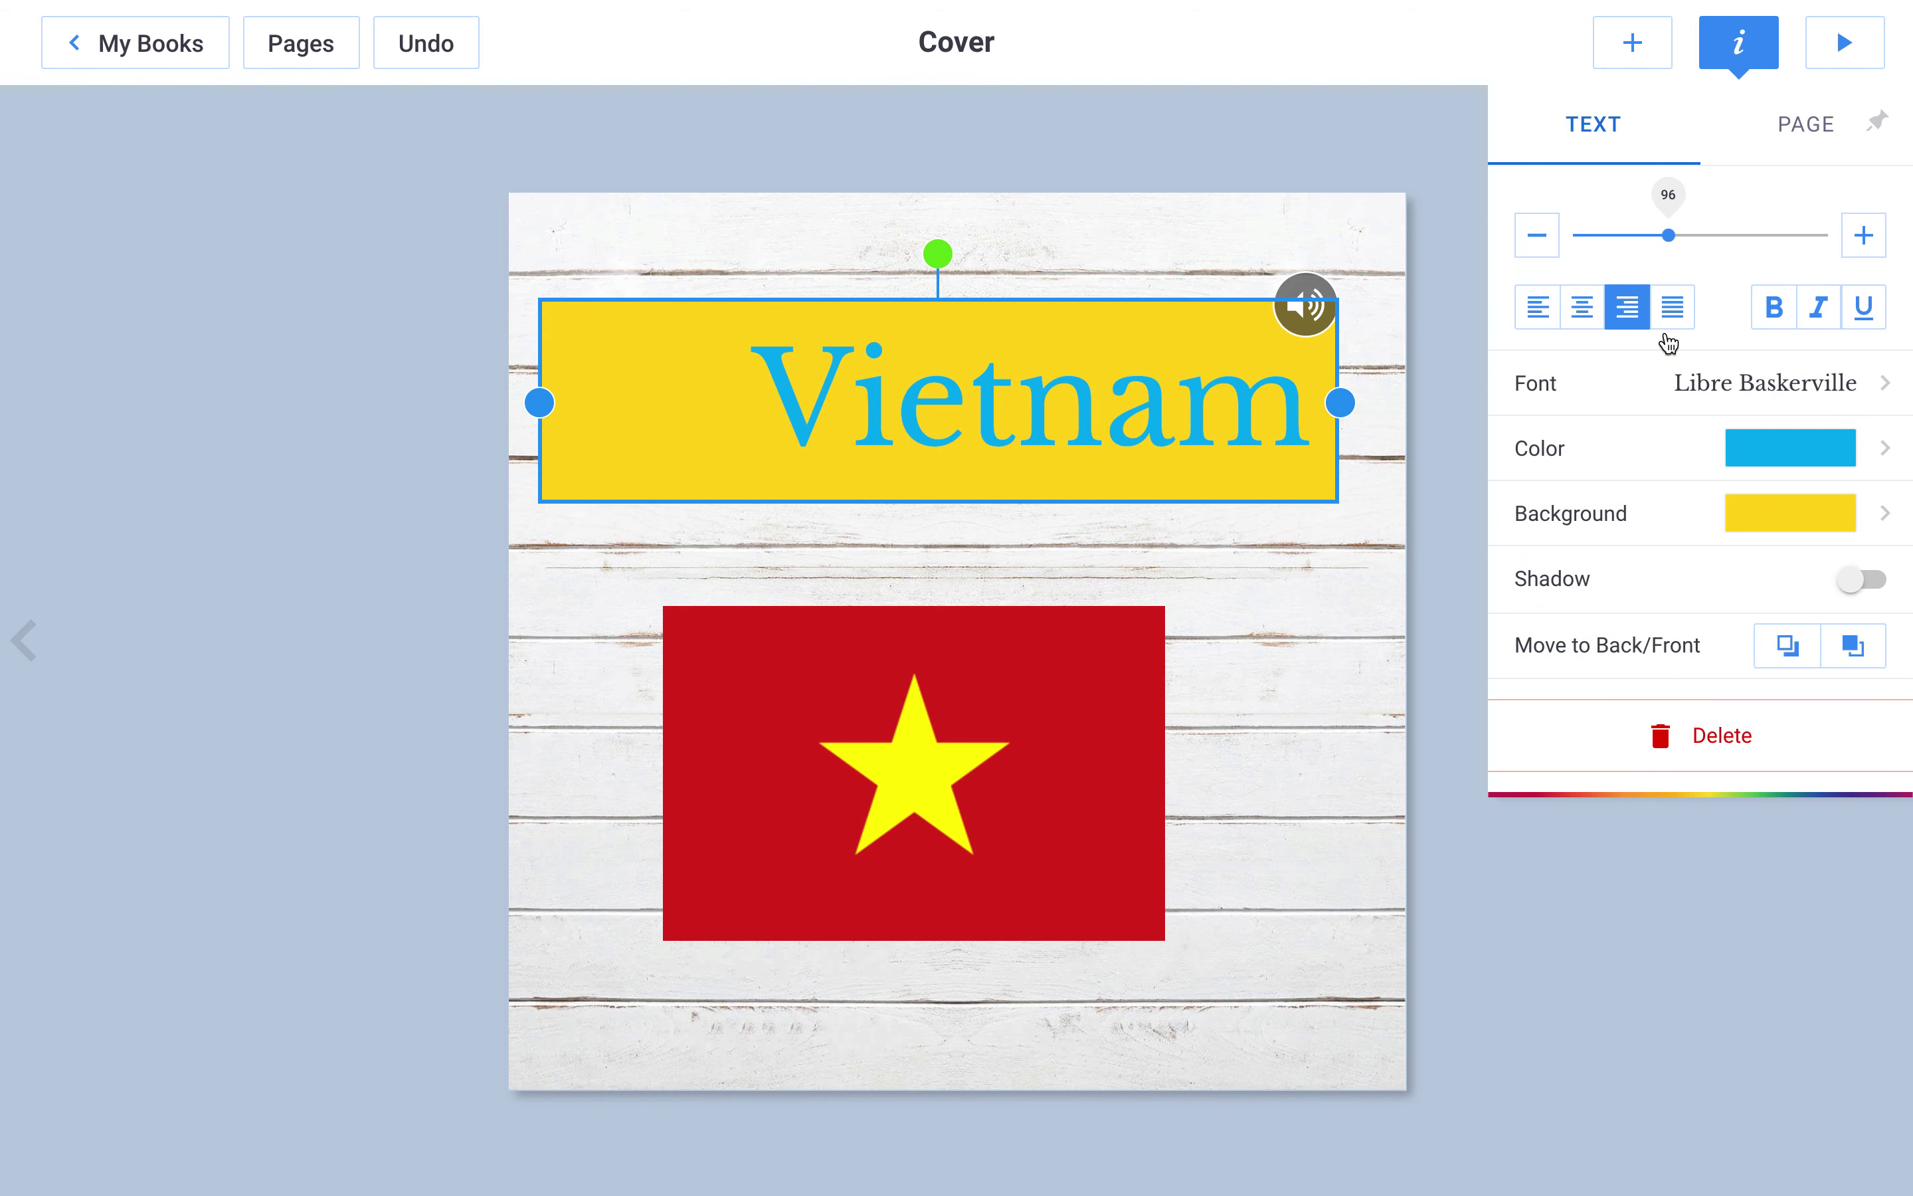
{"action": "left_click", "coordinate": [1729, 468]}
{"action": "left_click", "coordinate": [1559, 332]}
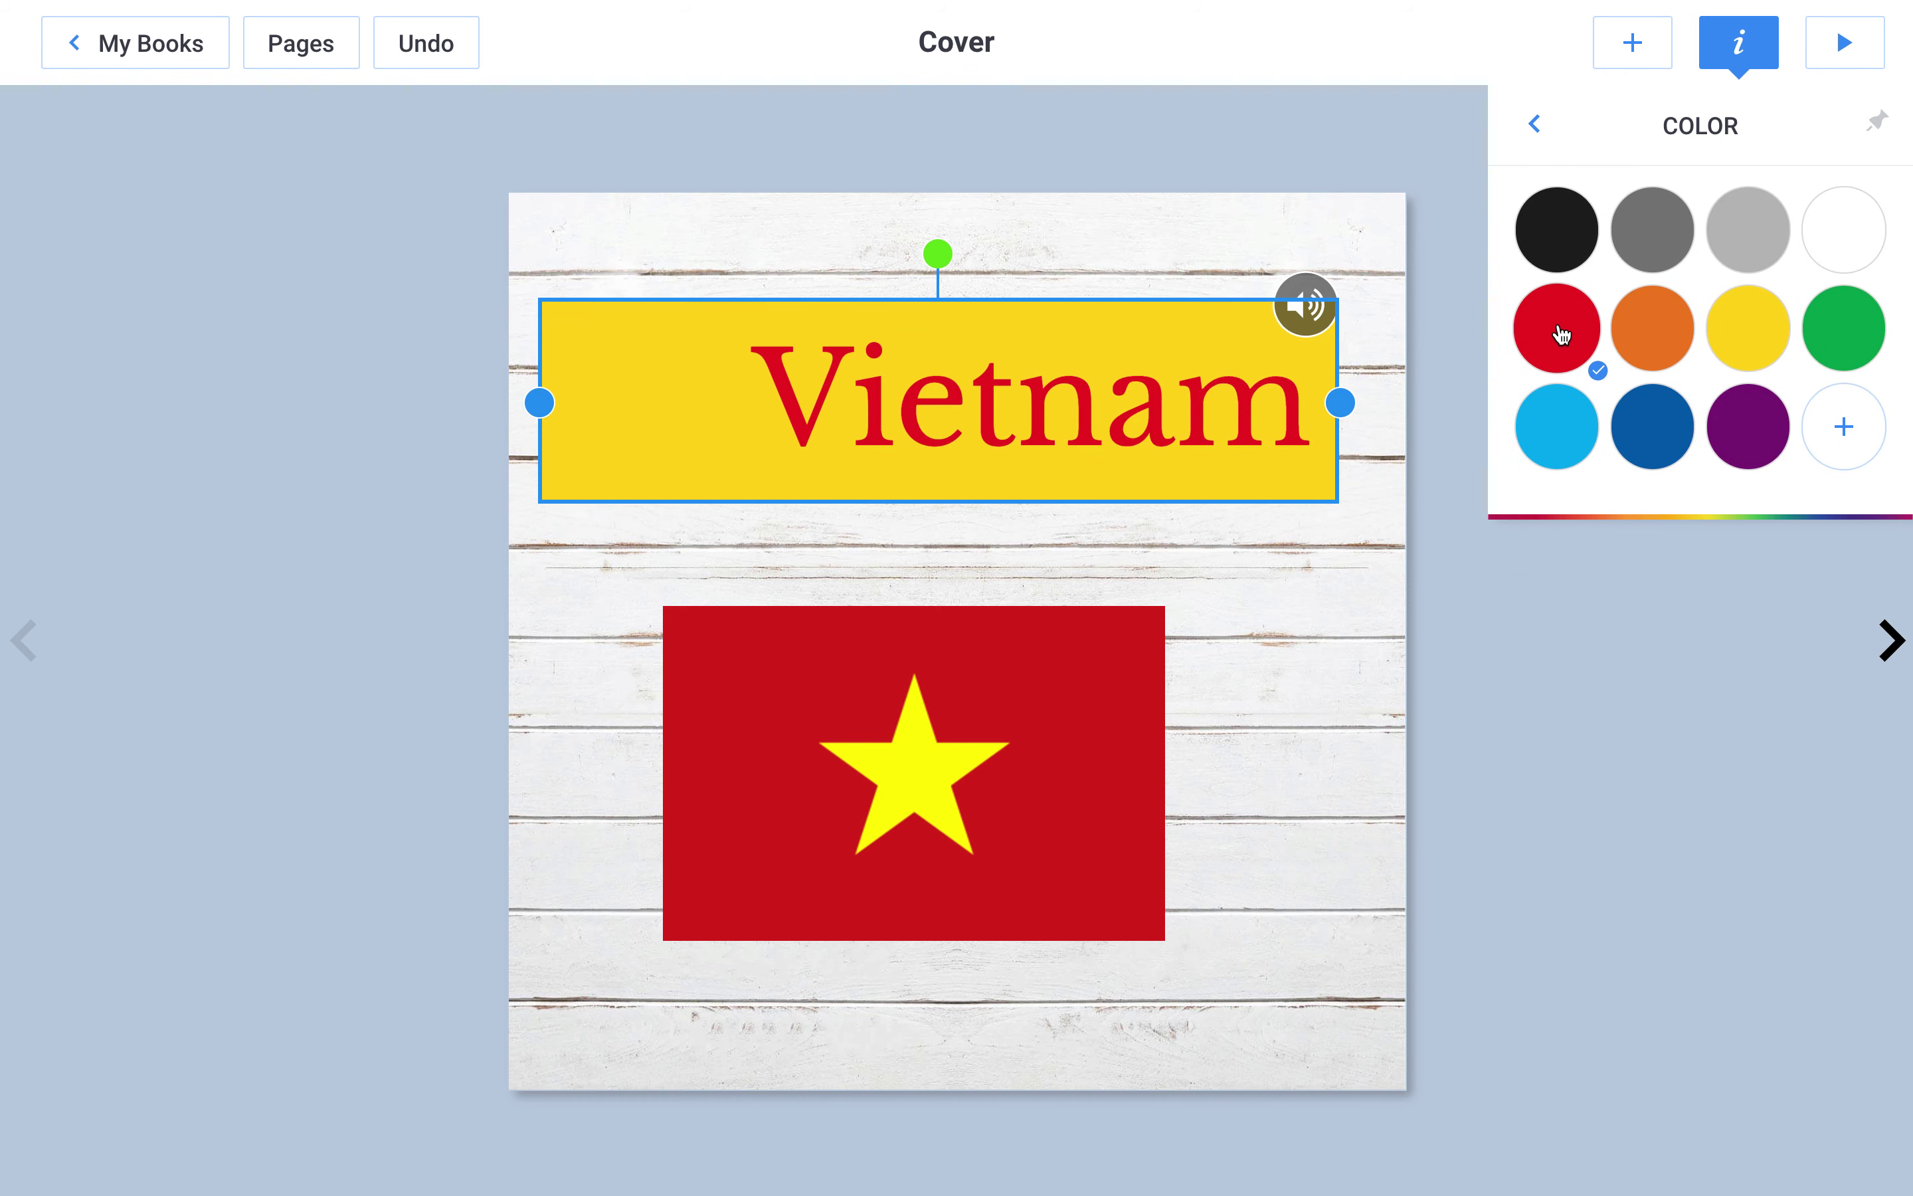
{"action": "left_click", "coordinate": [1534, 125]}
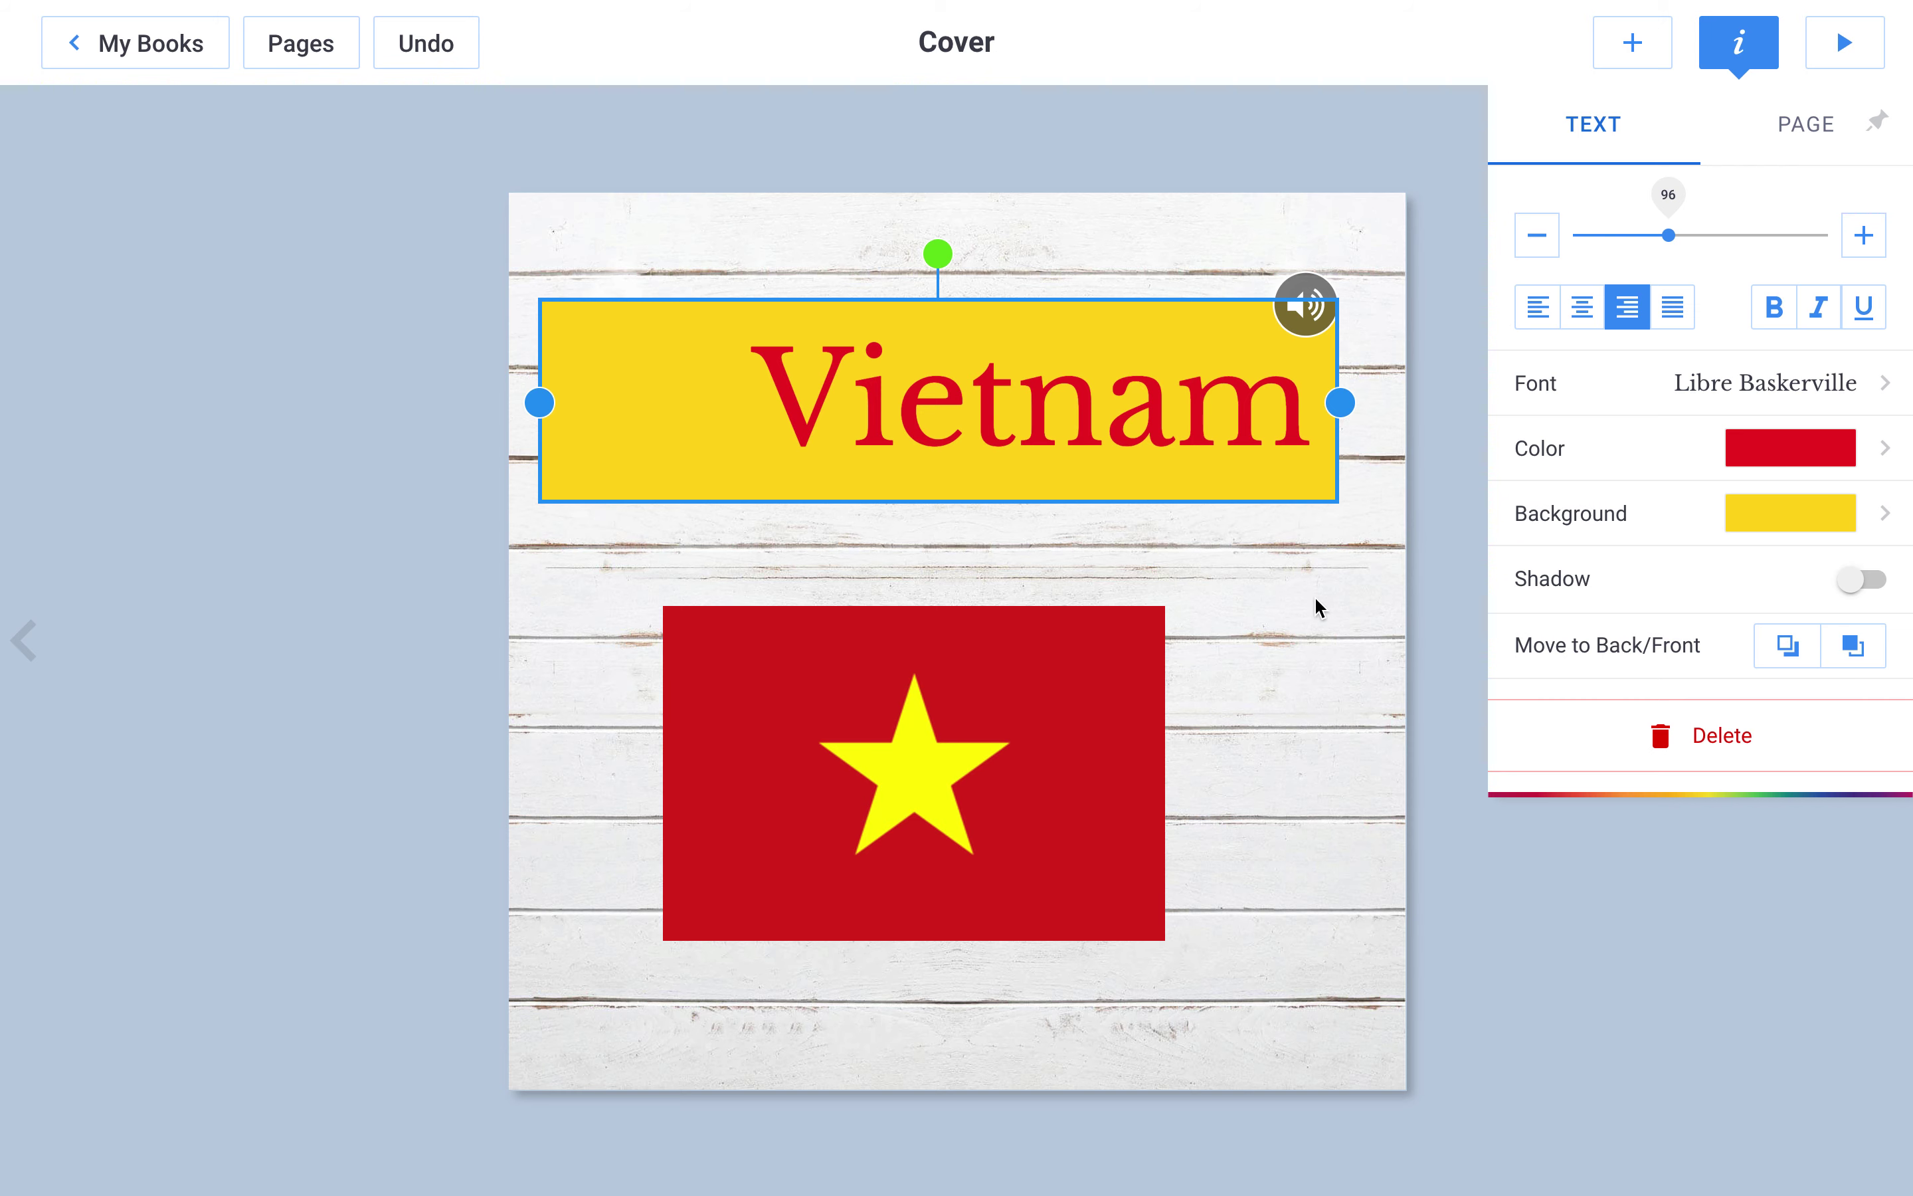
Step: Reselect the Vietnam title and bring up the cover's page background options
{"action": "left_click", "coordinate": [1336, 569]}
{"action": "left_click", "coordinate": [1742, 54]}
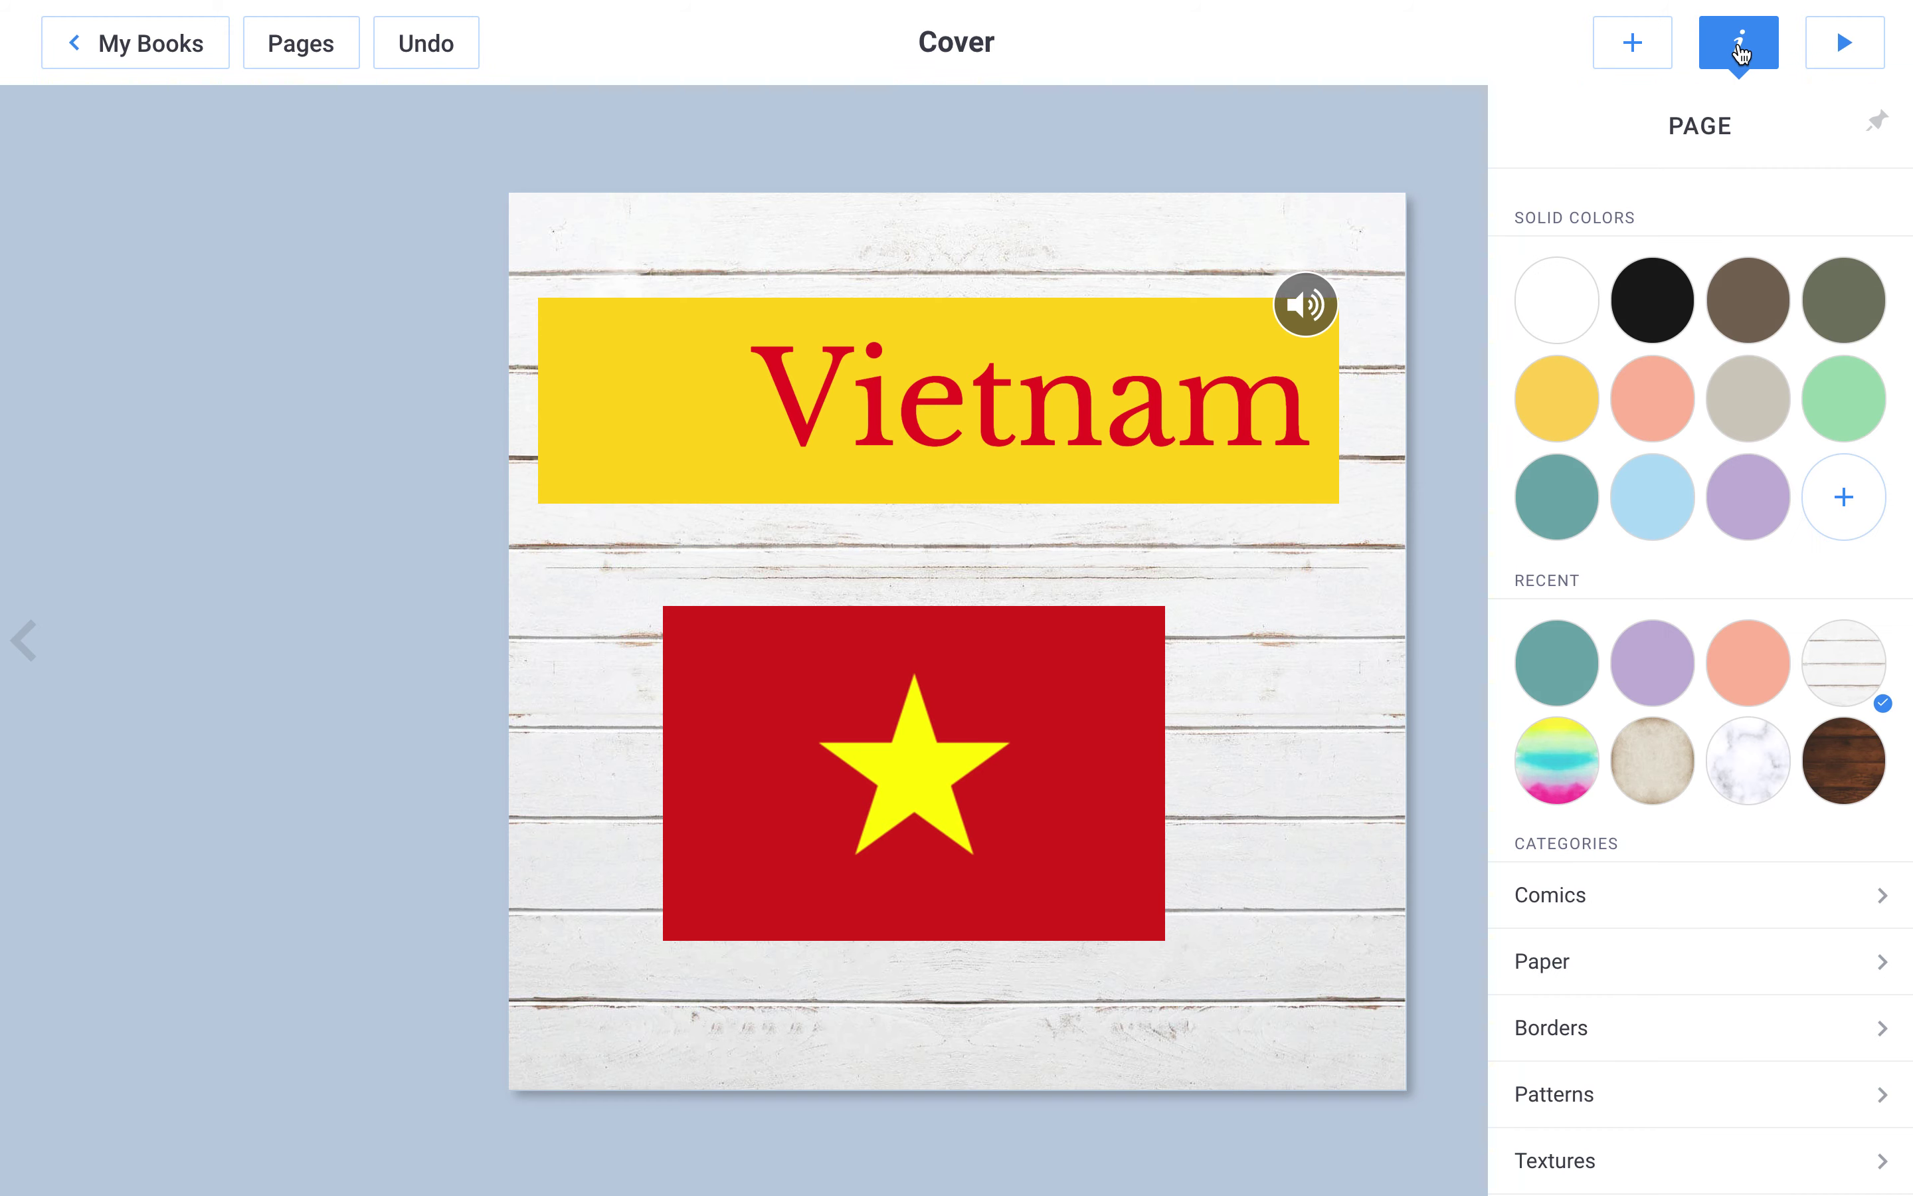
{"action": "left_click", "coordinate": [1326, 407]}
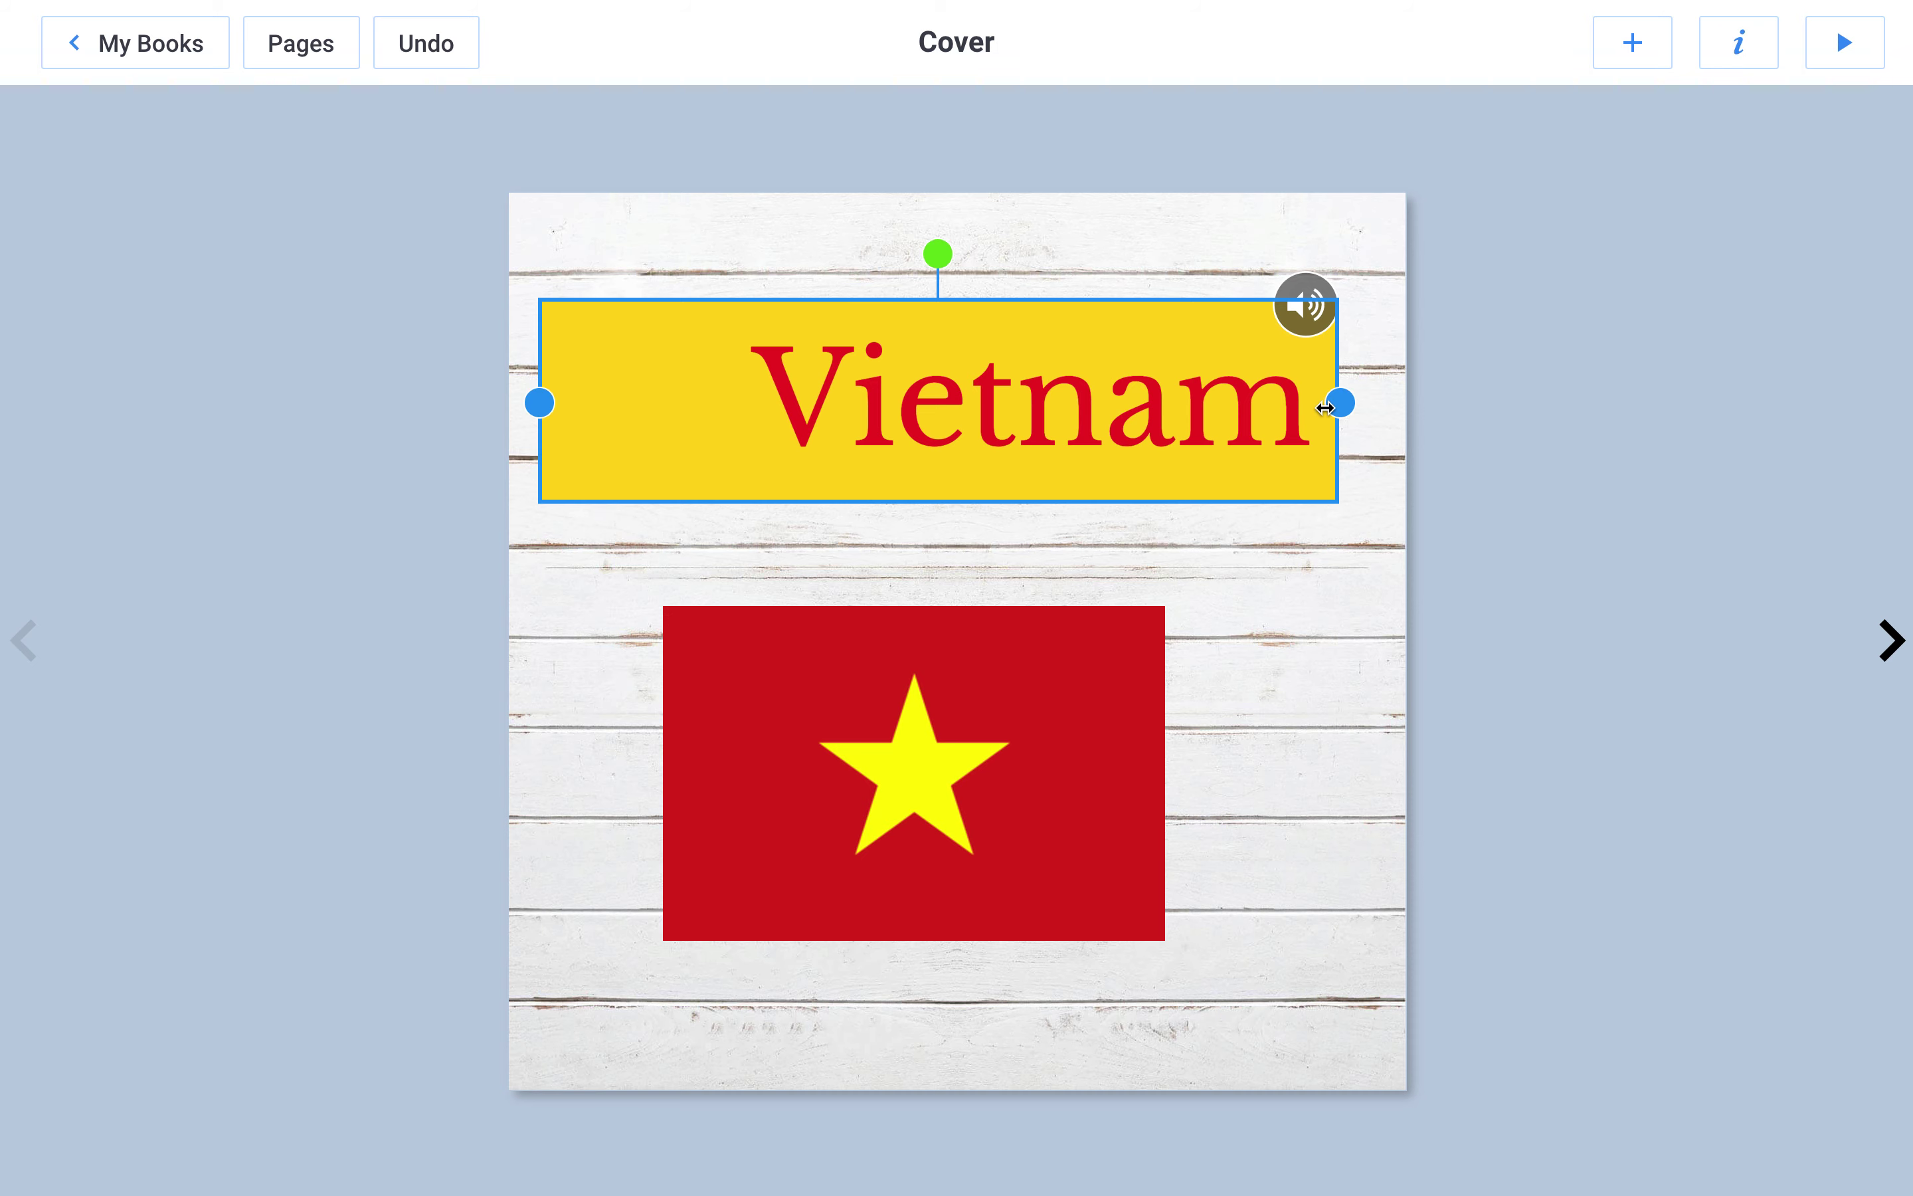
{"action": "left_click", "coordinate": [1747, 43]}
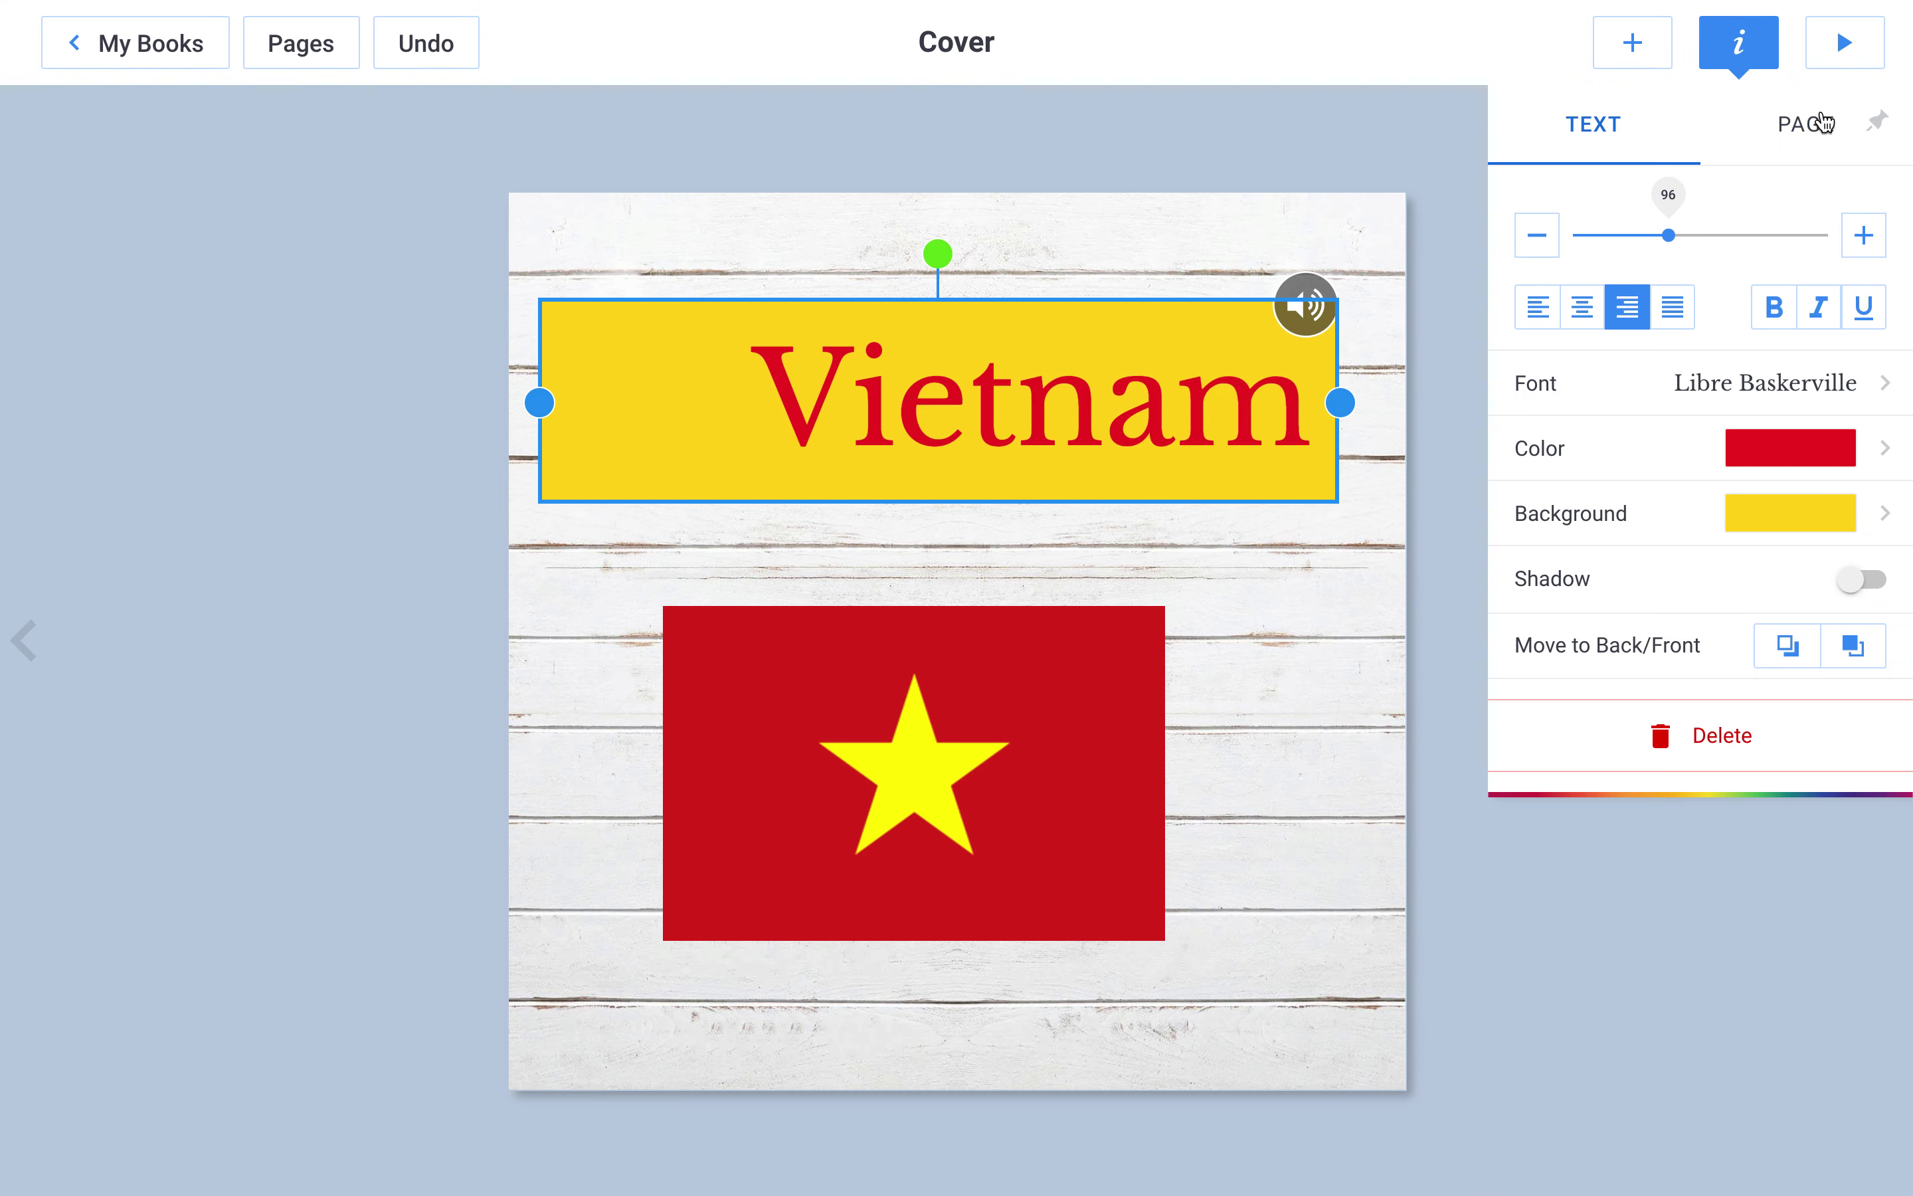
{"action": "left_click", "coordinate": [1822, 123]}
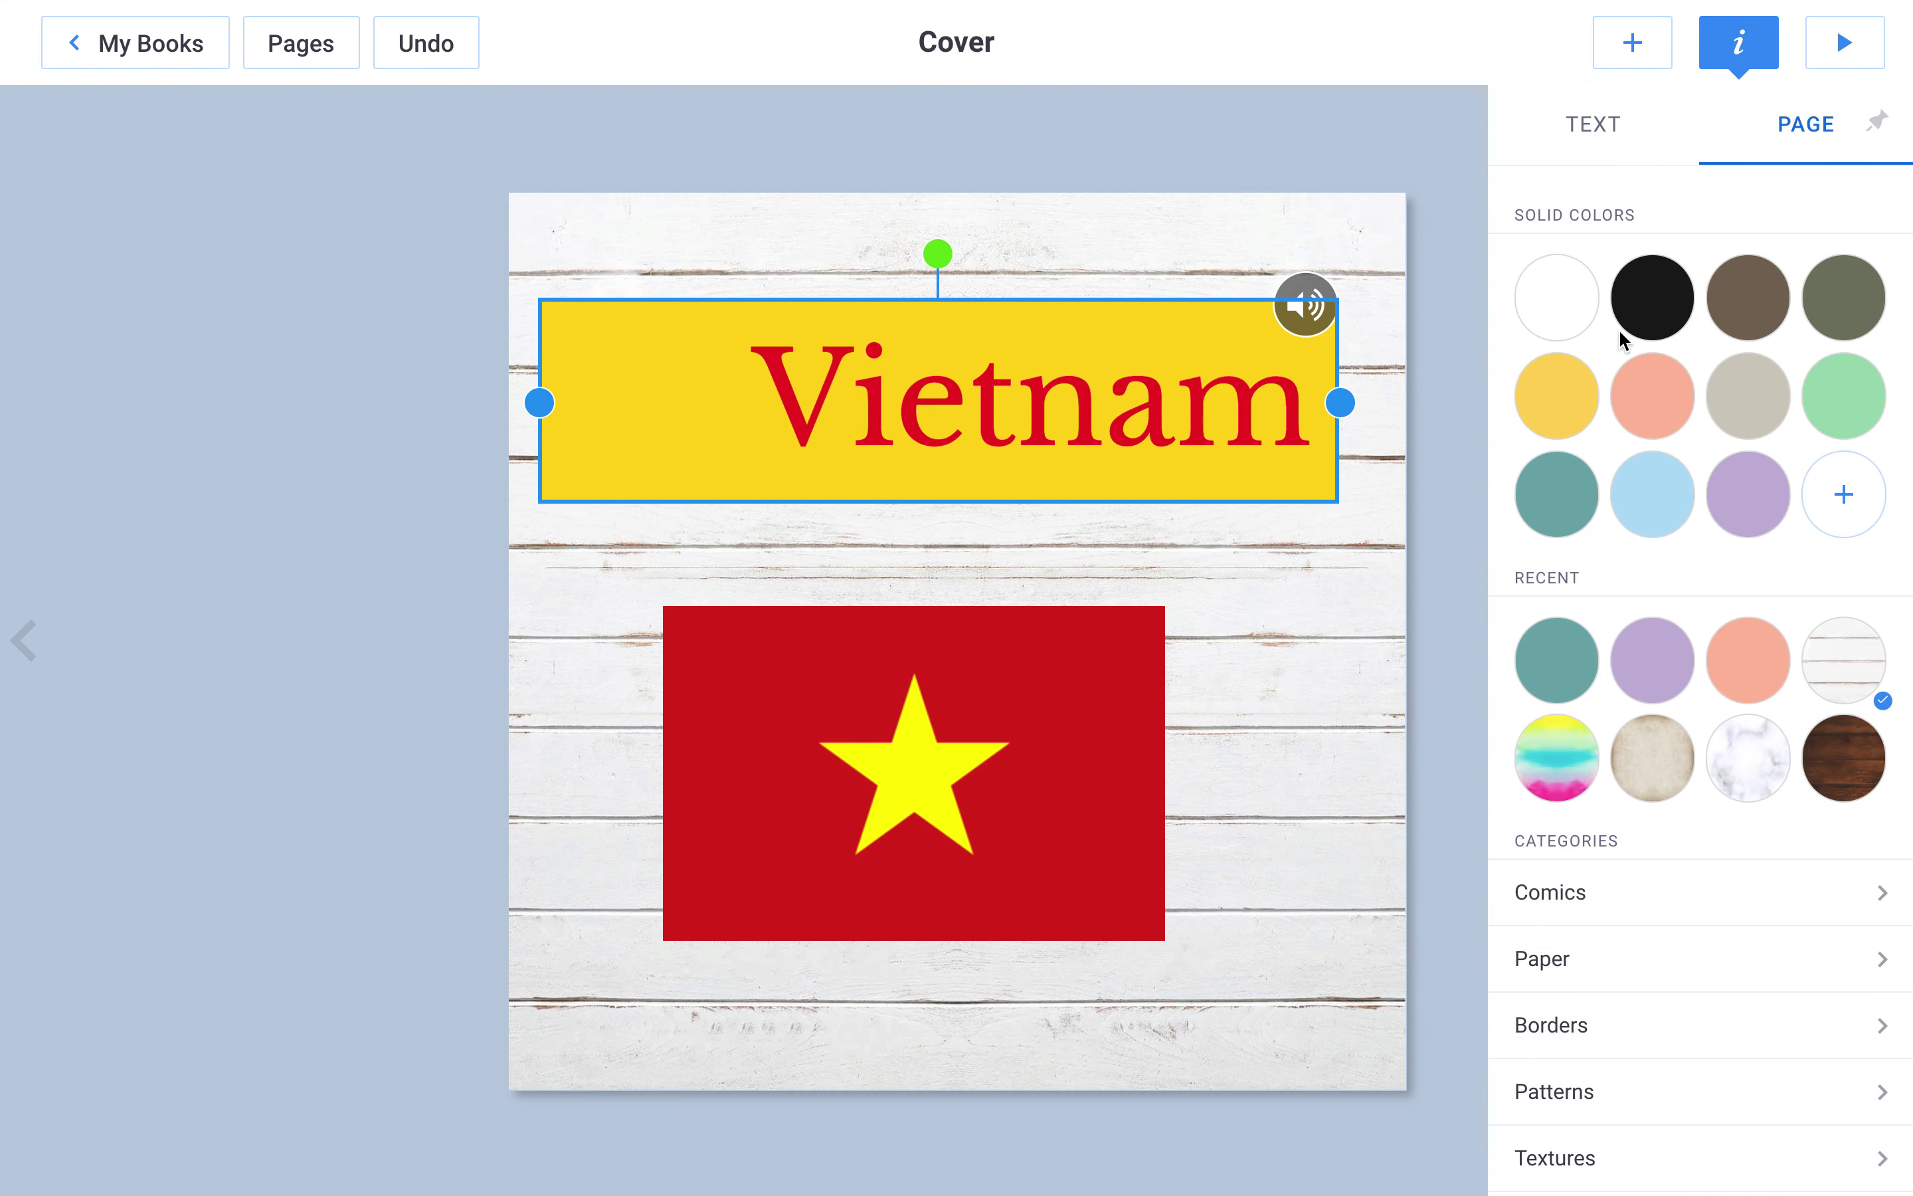
Step: Try black, teal and light blue colours, then several Comics backgrounds on the cover
{"action": "left_click", "coordinate": [1643, 308]}
{"action": "left_click", "coordinate": [1565, 493]}
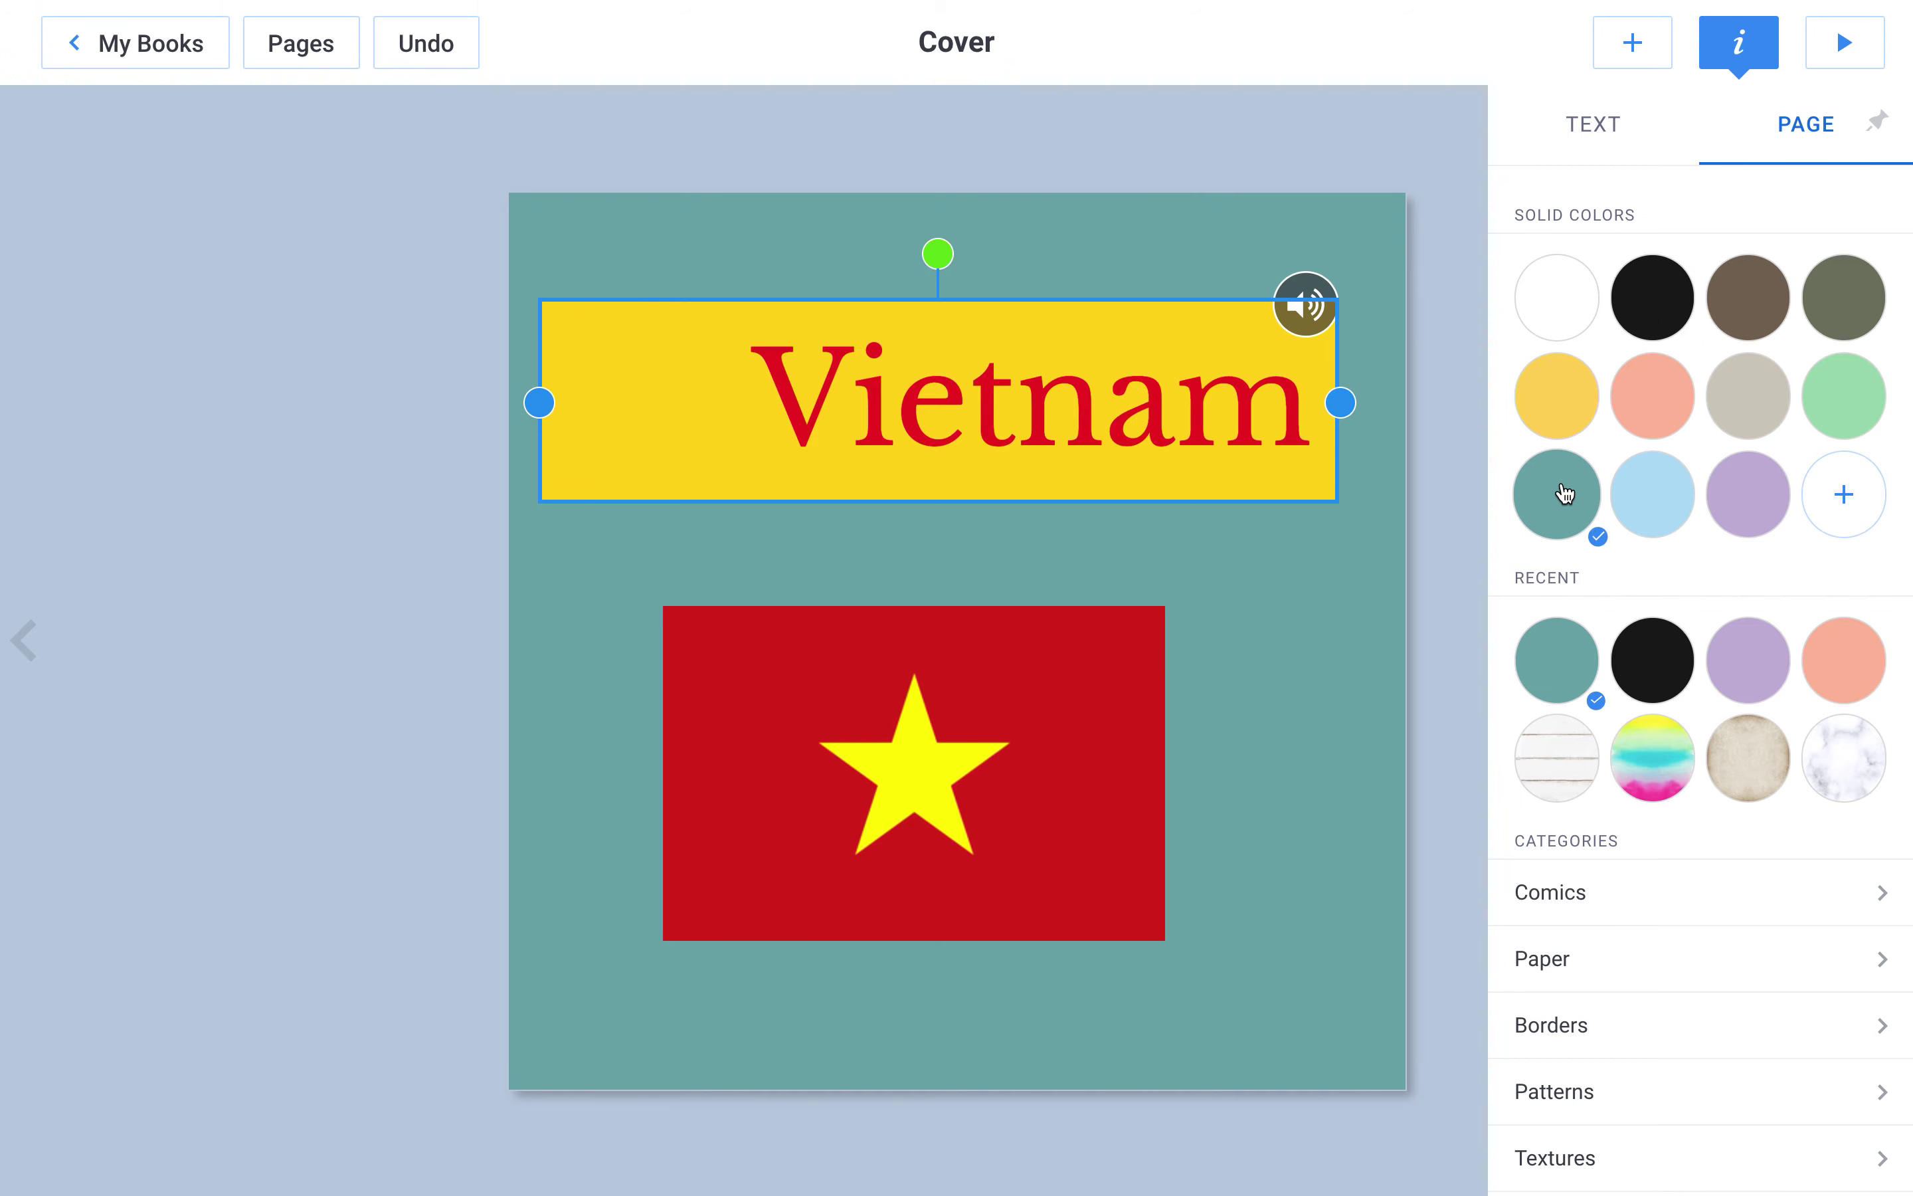
{"action": "left_click", "coordinate": [1648, 498]}
{"action": "left_click", "coordinate": [1569, 893]}
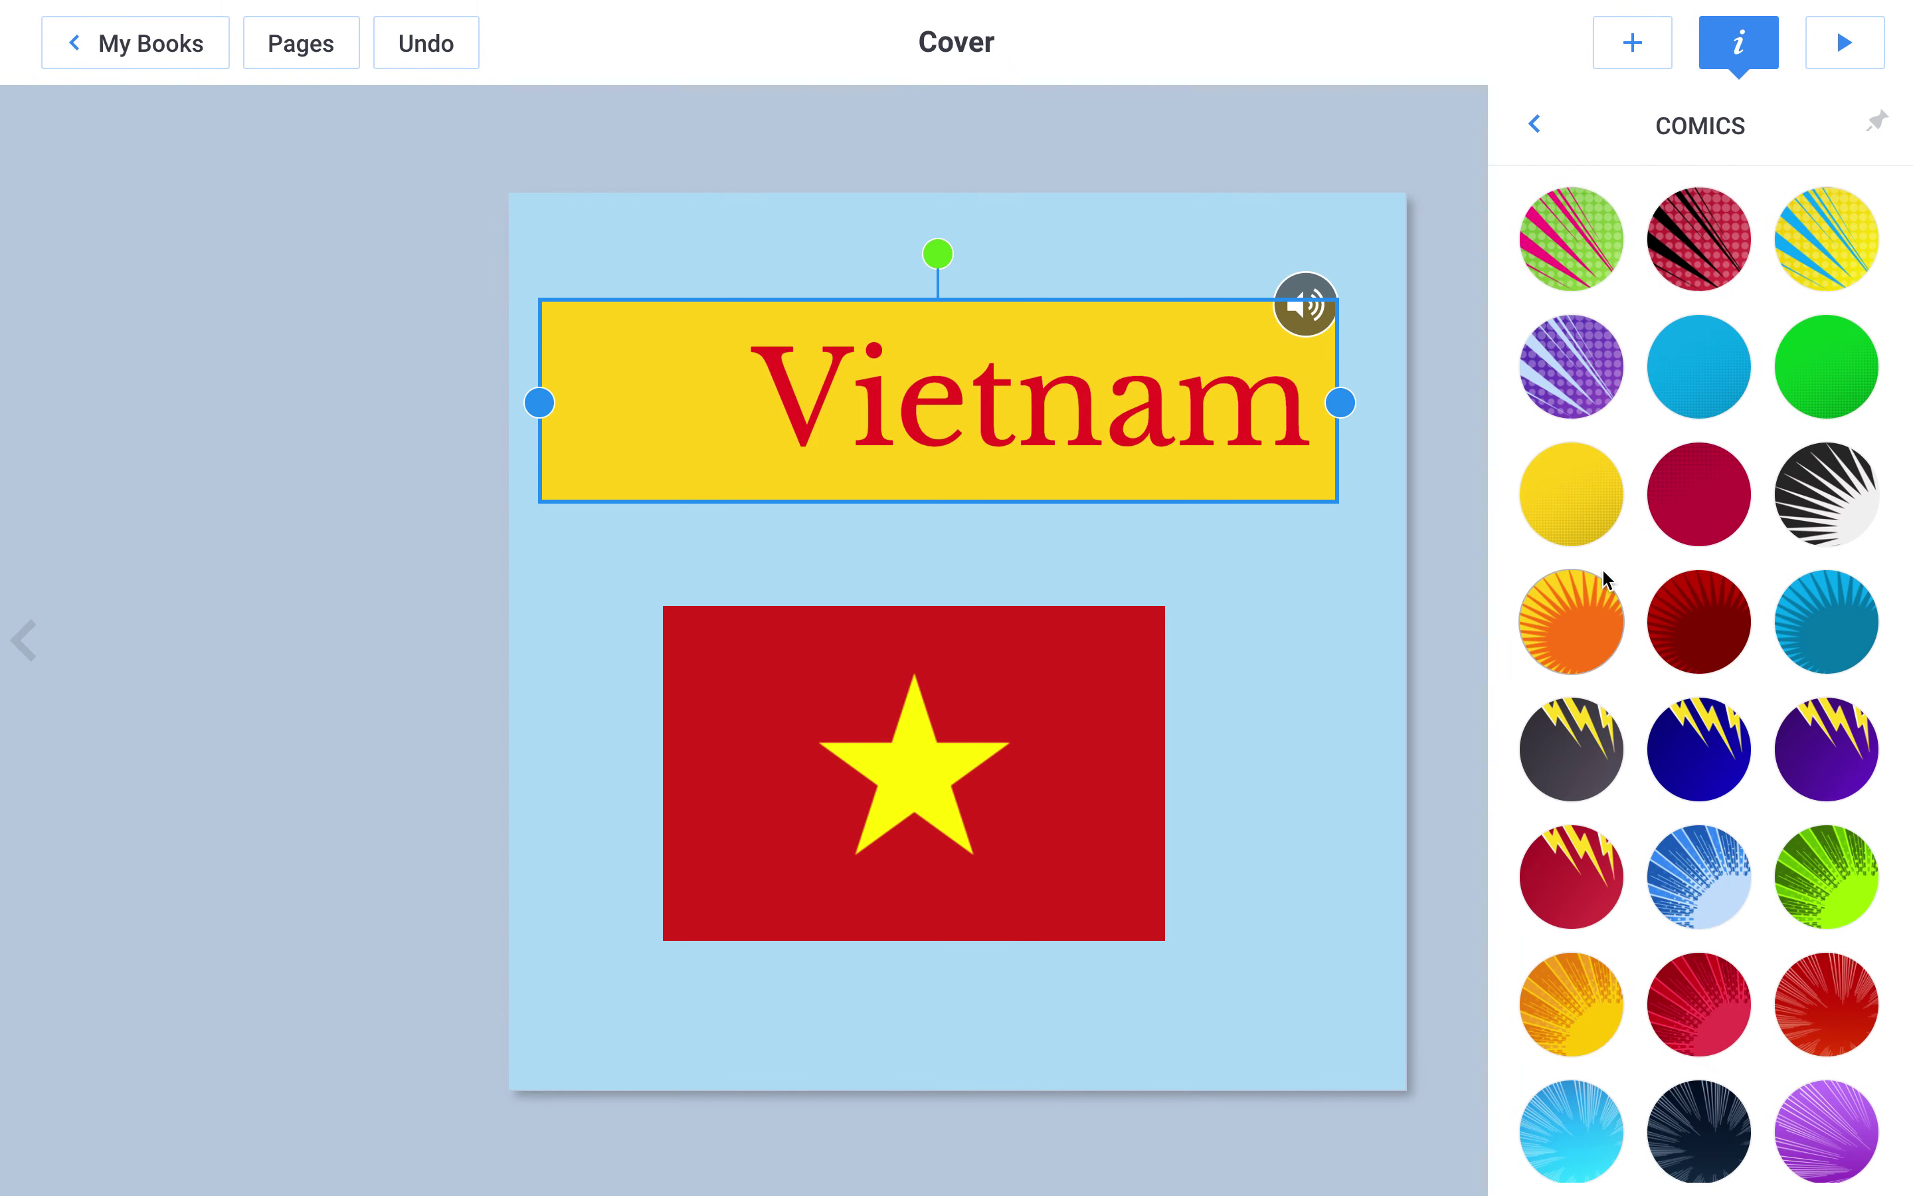
{"action": "left_click", "coordinate": [1593, 613]}
{"action": "left_click", "coordinate": [1585, 747]}
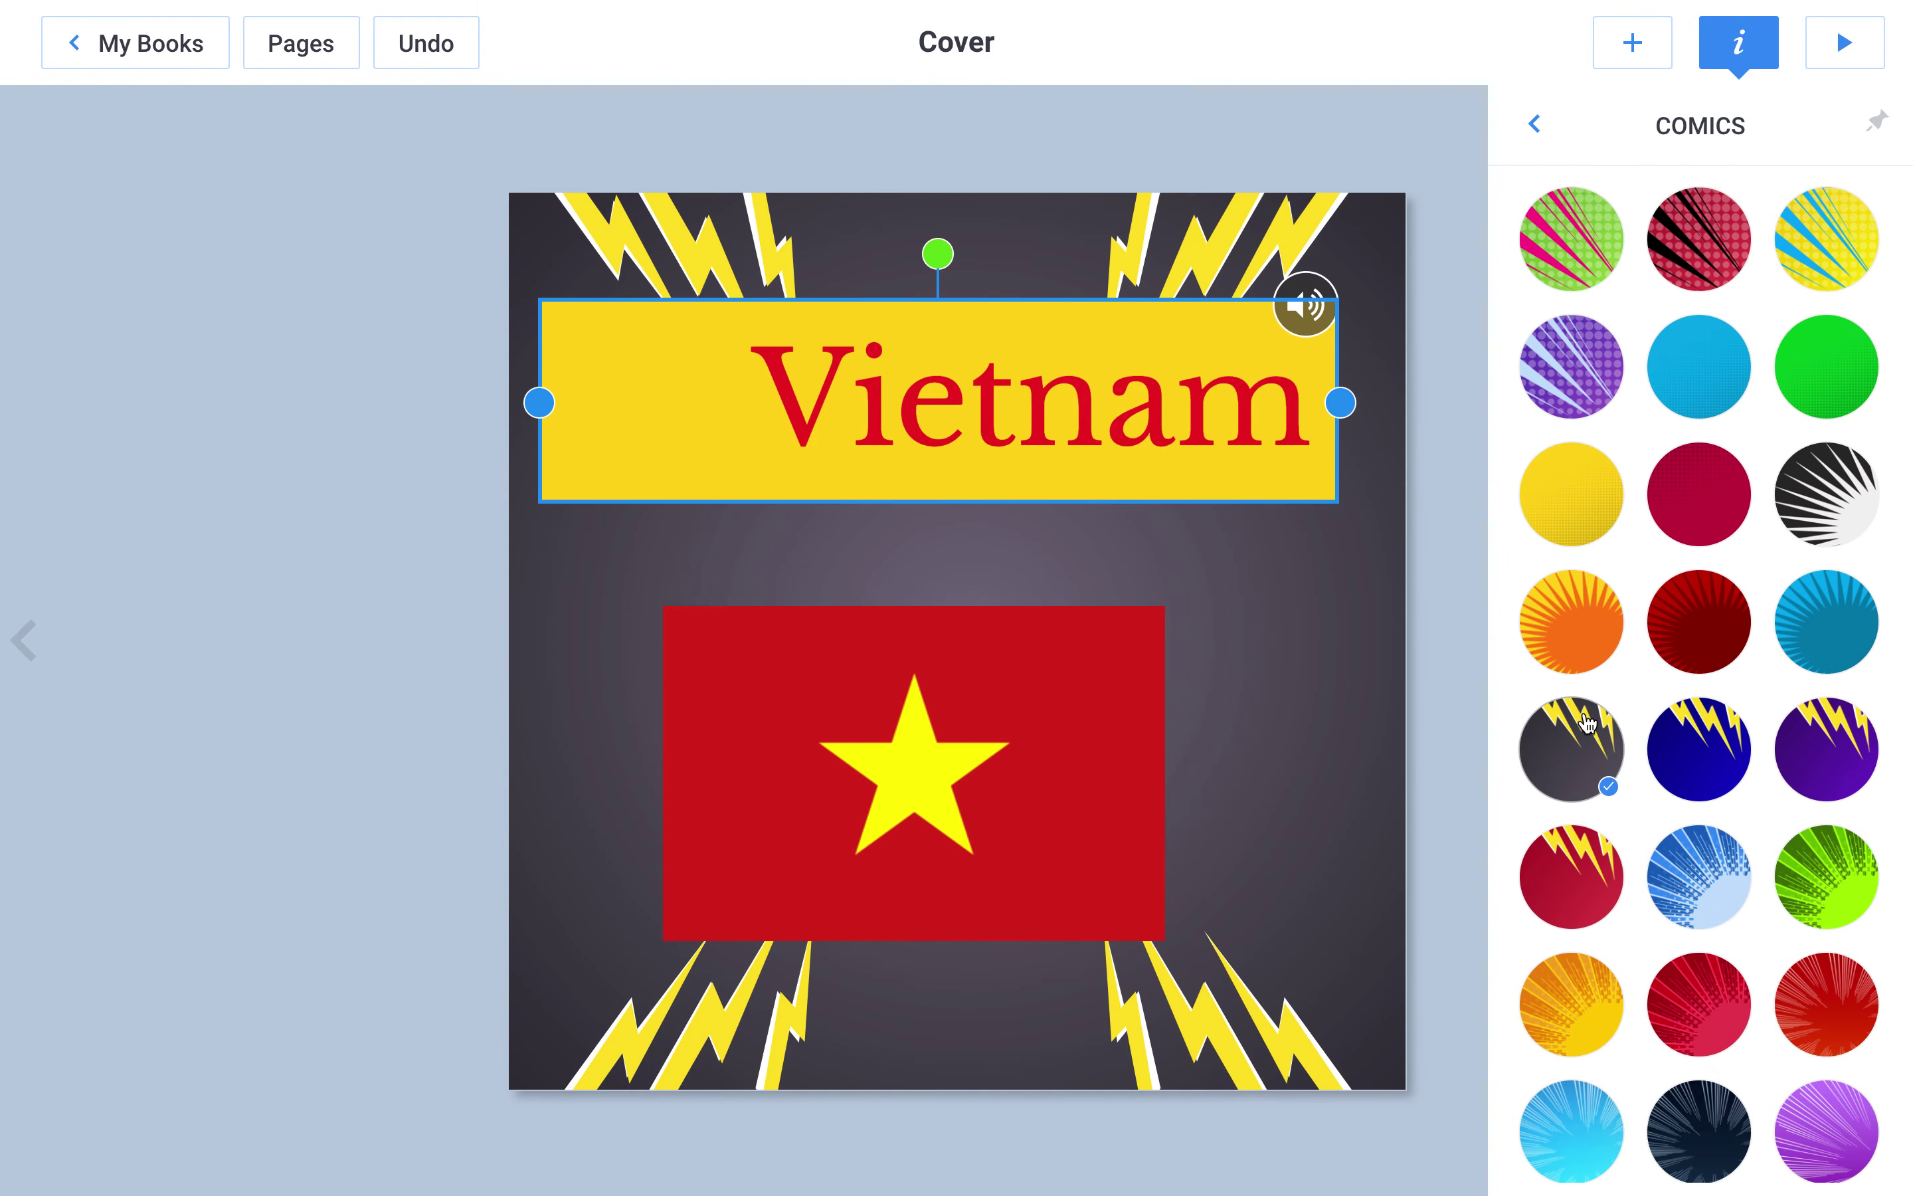
{"action": "left_click", "coordinate": [1680, 850]}
Step: Try border designs on the cover, ending with grey polka dots
{"action": "left_click", "coordinate": [1533, 125]}
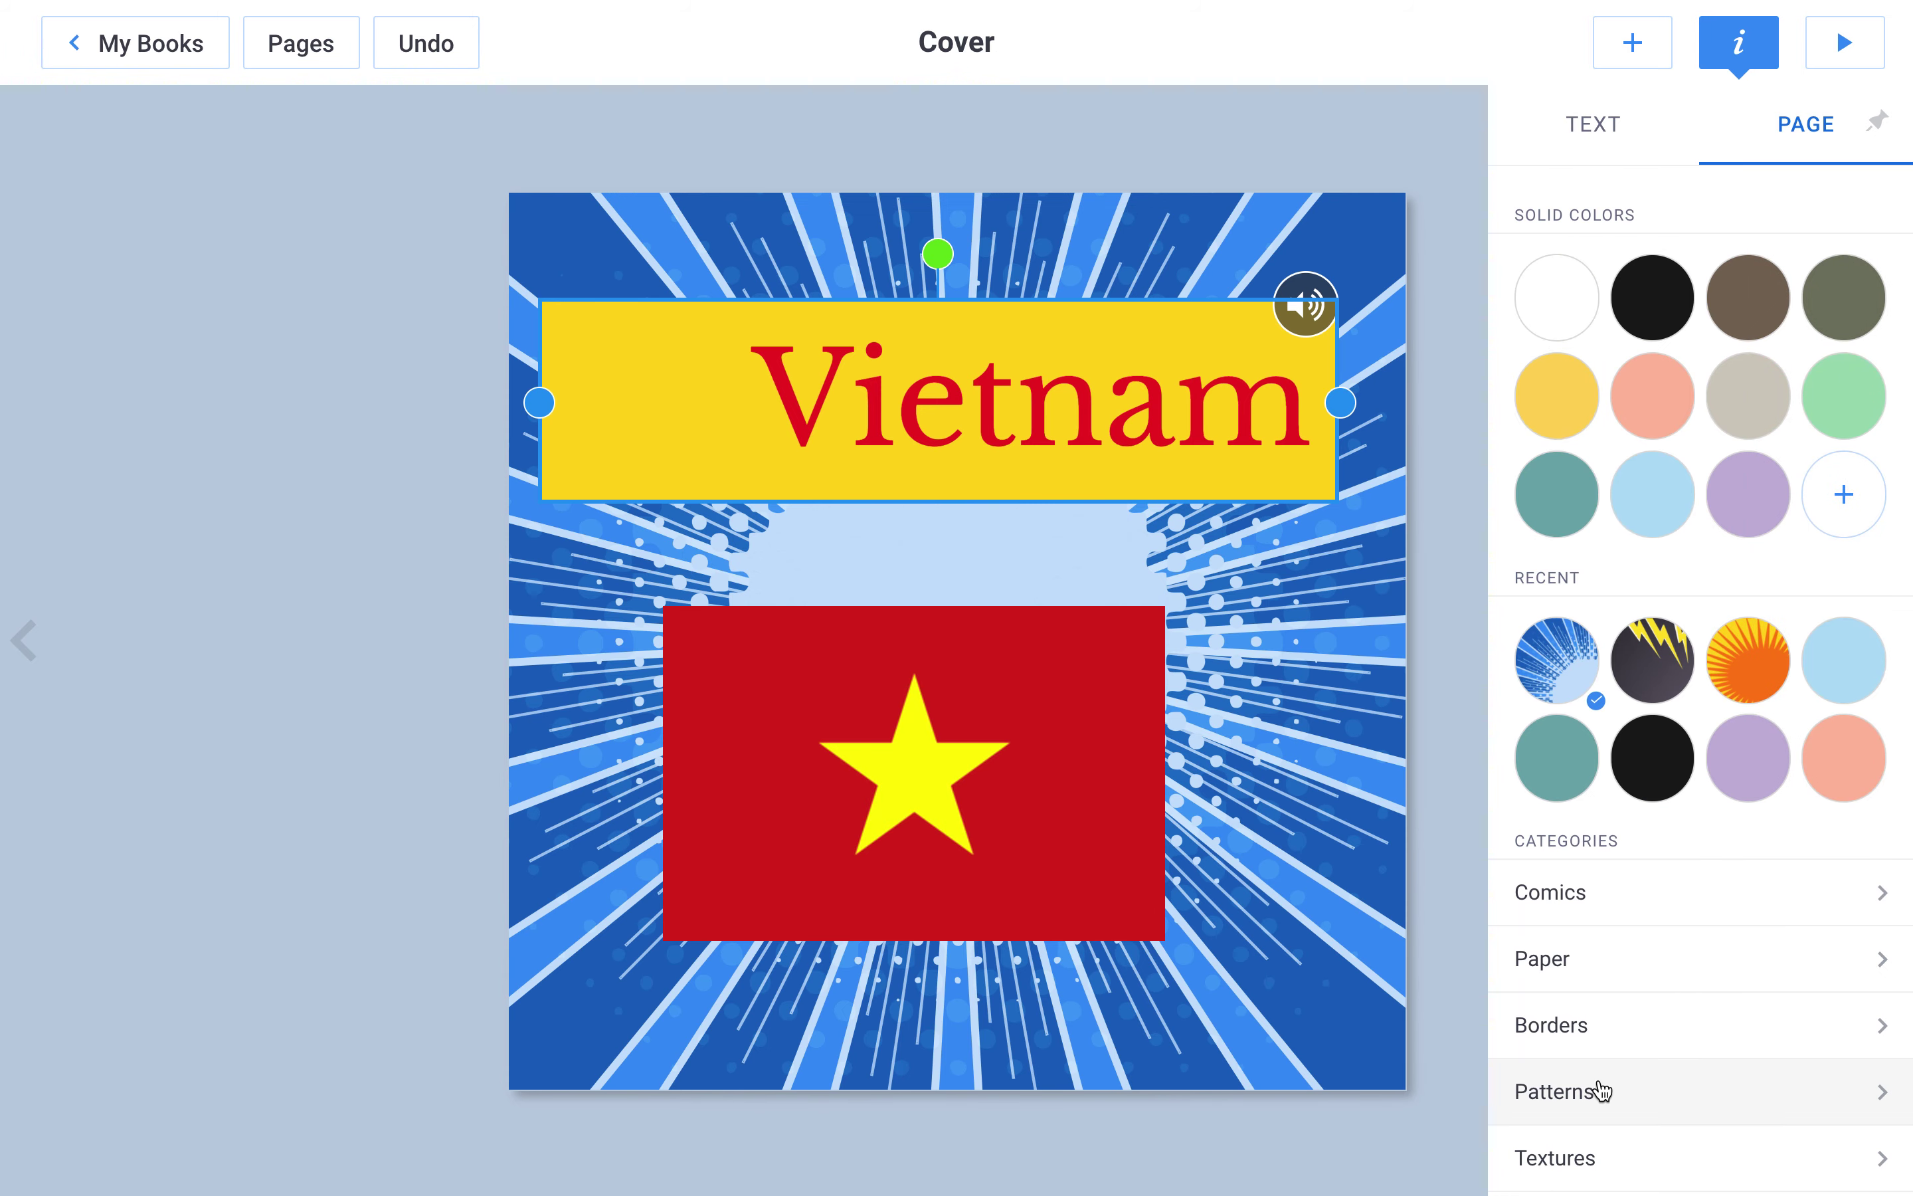
{"action": "left_click", "coordinate": [1589, 1025]}
{"action": "left_click", "coordinate": [1684, 747]}
{"action": "left_click", "coordinate": [1727, 624]}
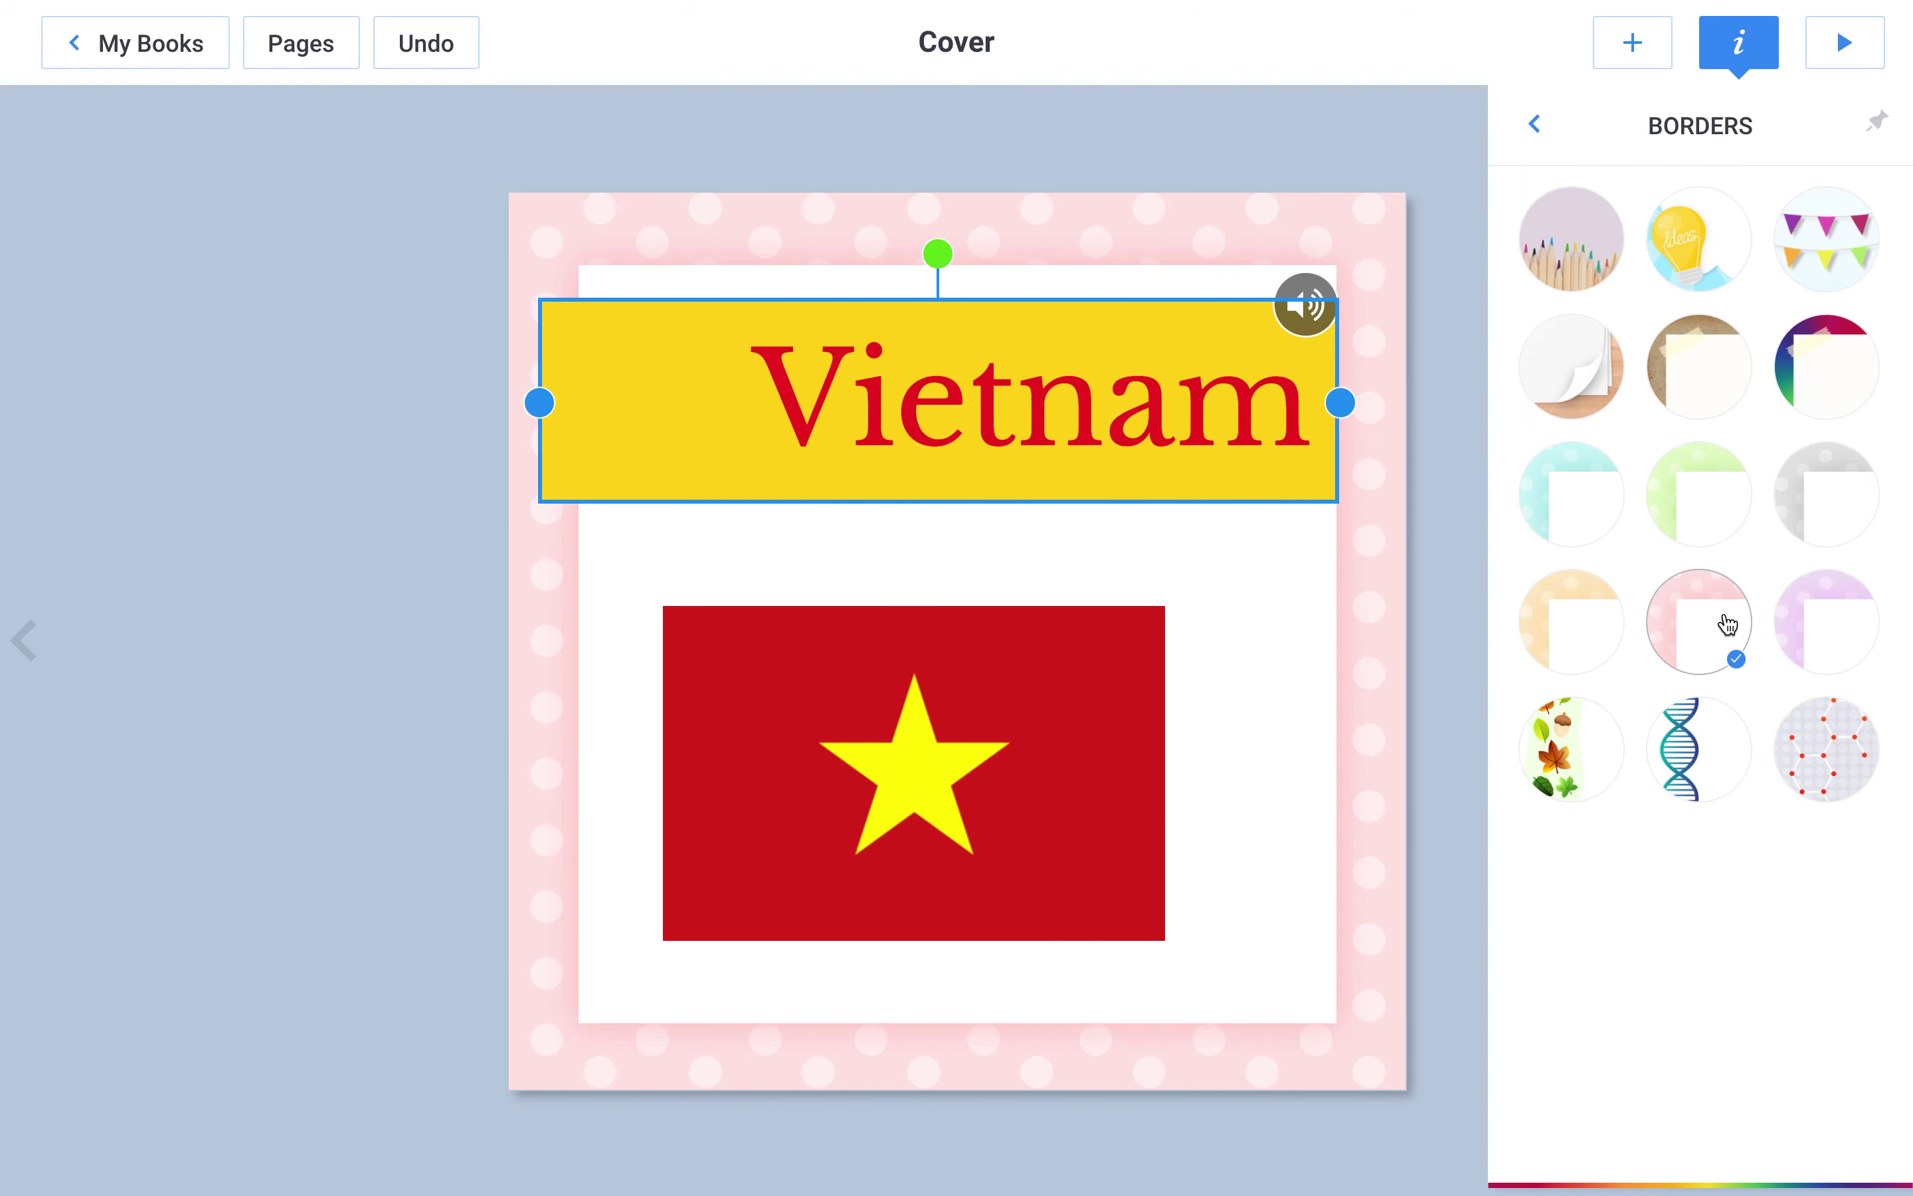
{"action": "left_click", "coordinate": [1850, 482]}
Step: Preview pattern backgrounds: green zigzag, starry night and sky with clouds
{"action": "left_click", "coordinate": [1538, 131]}
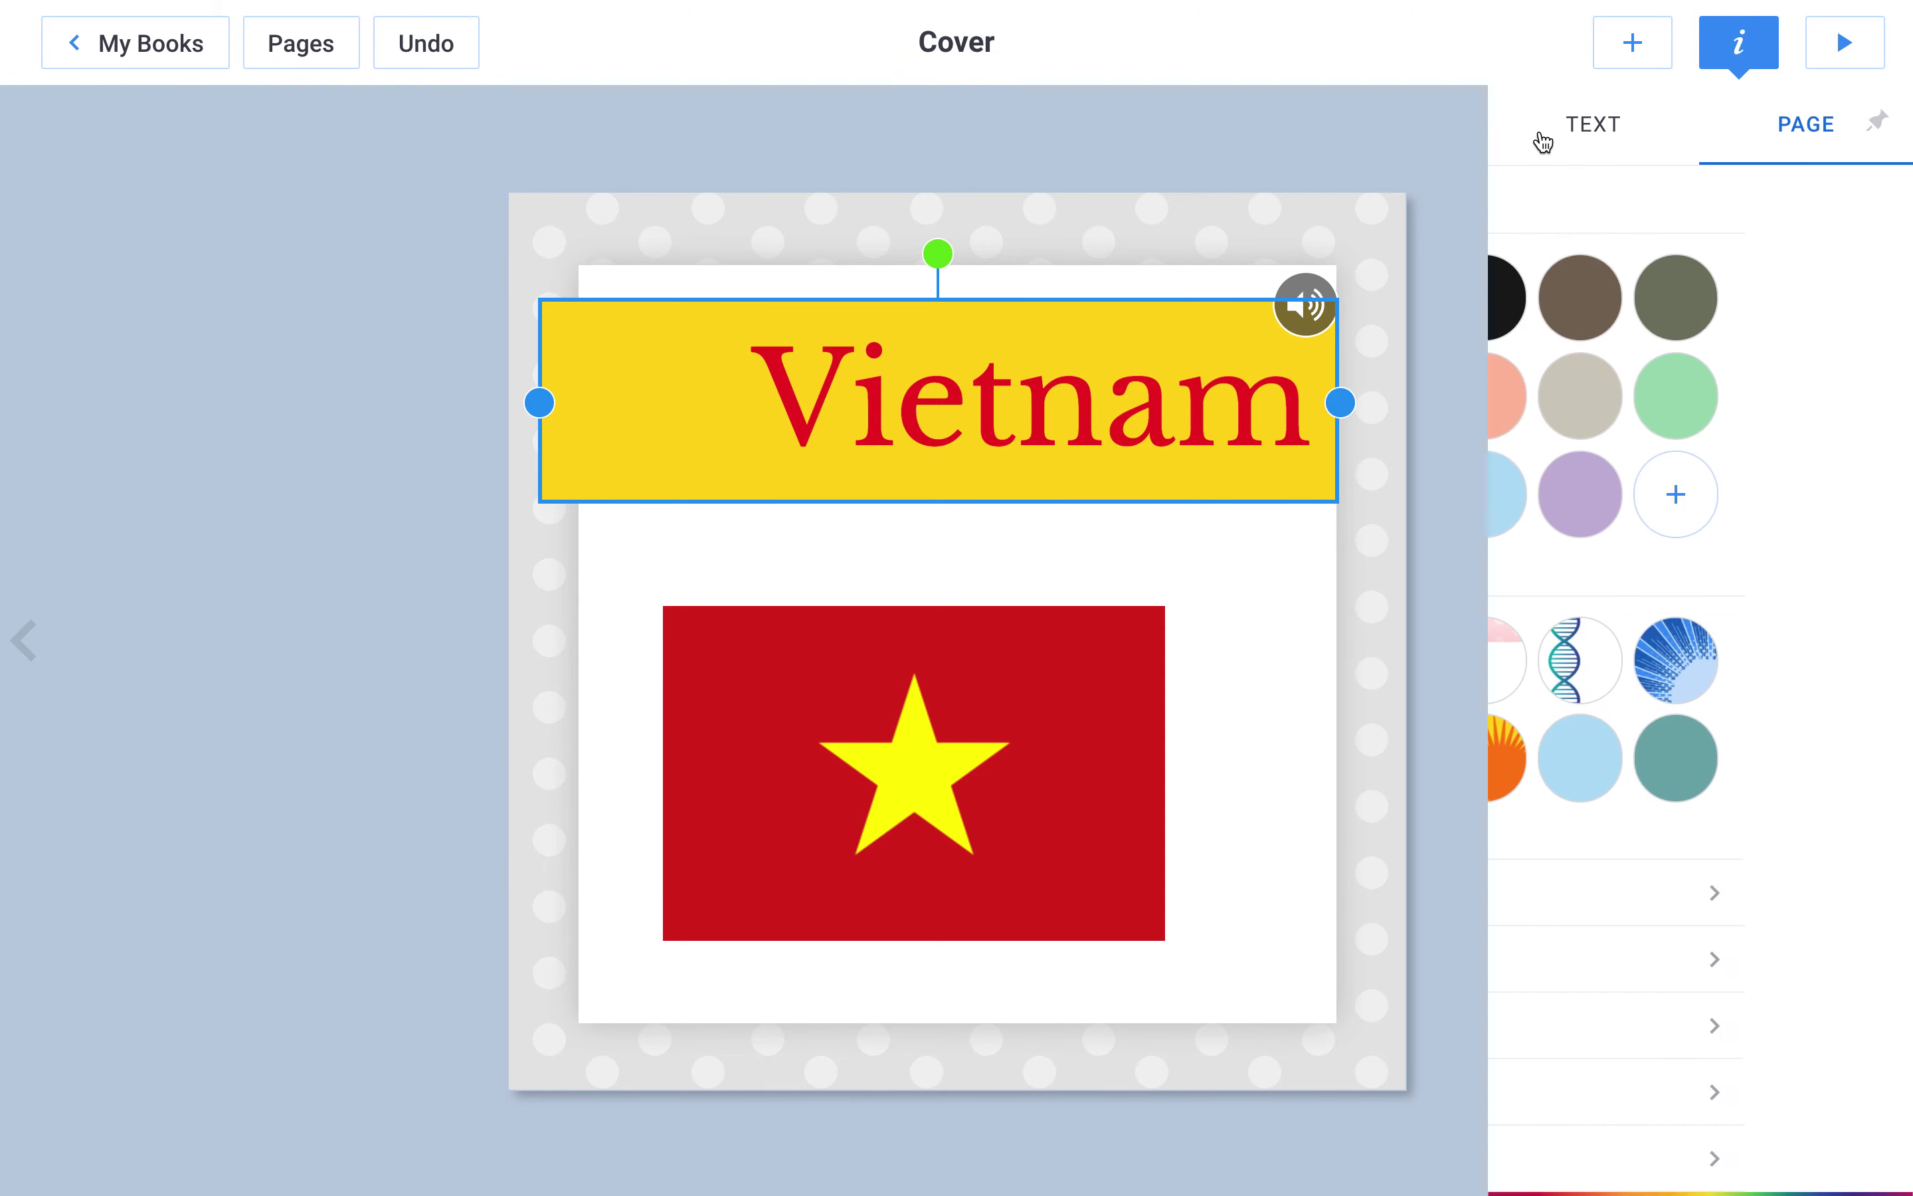
{"action": "left_click", "coordinate": [1654, 1104]}
{"action": "left_click", "coordinate": [1585, 787]}
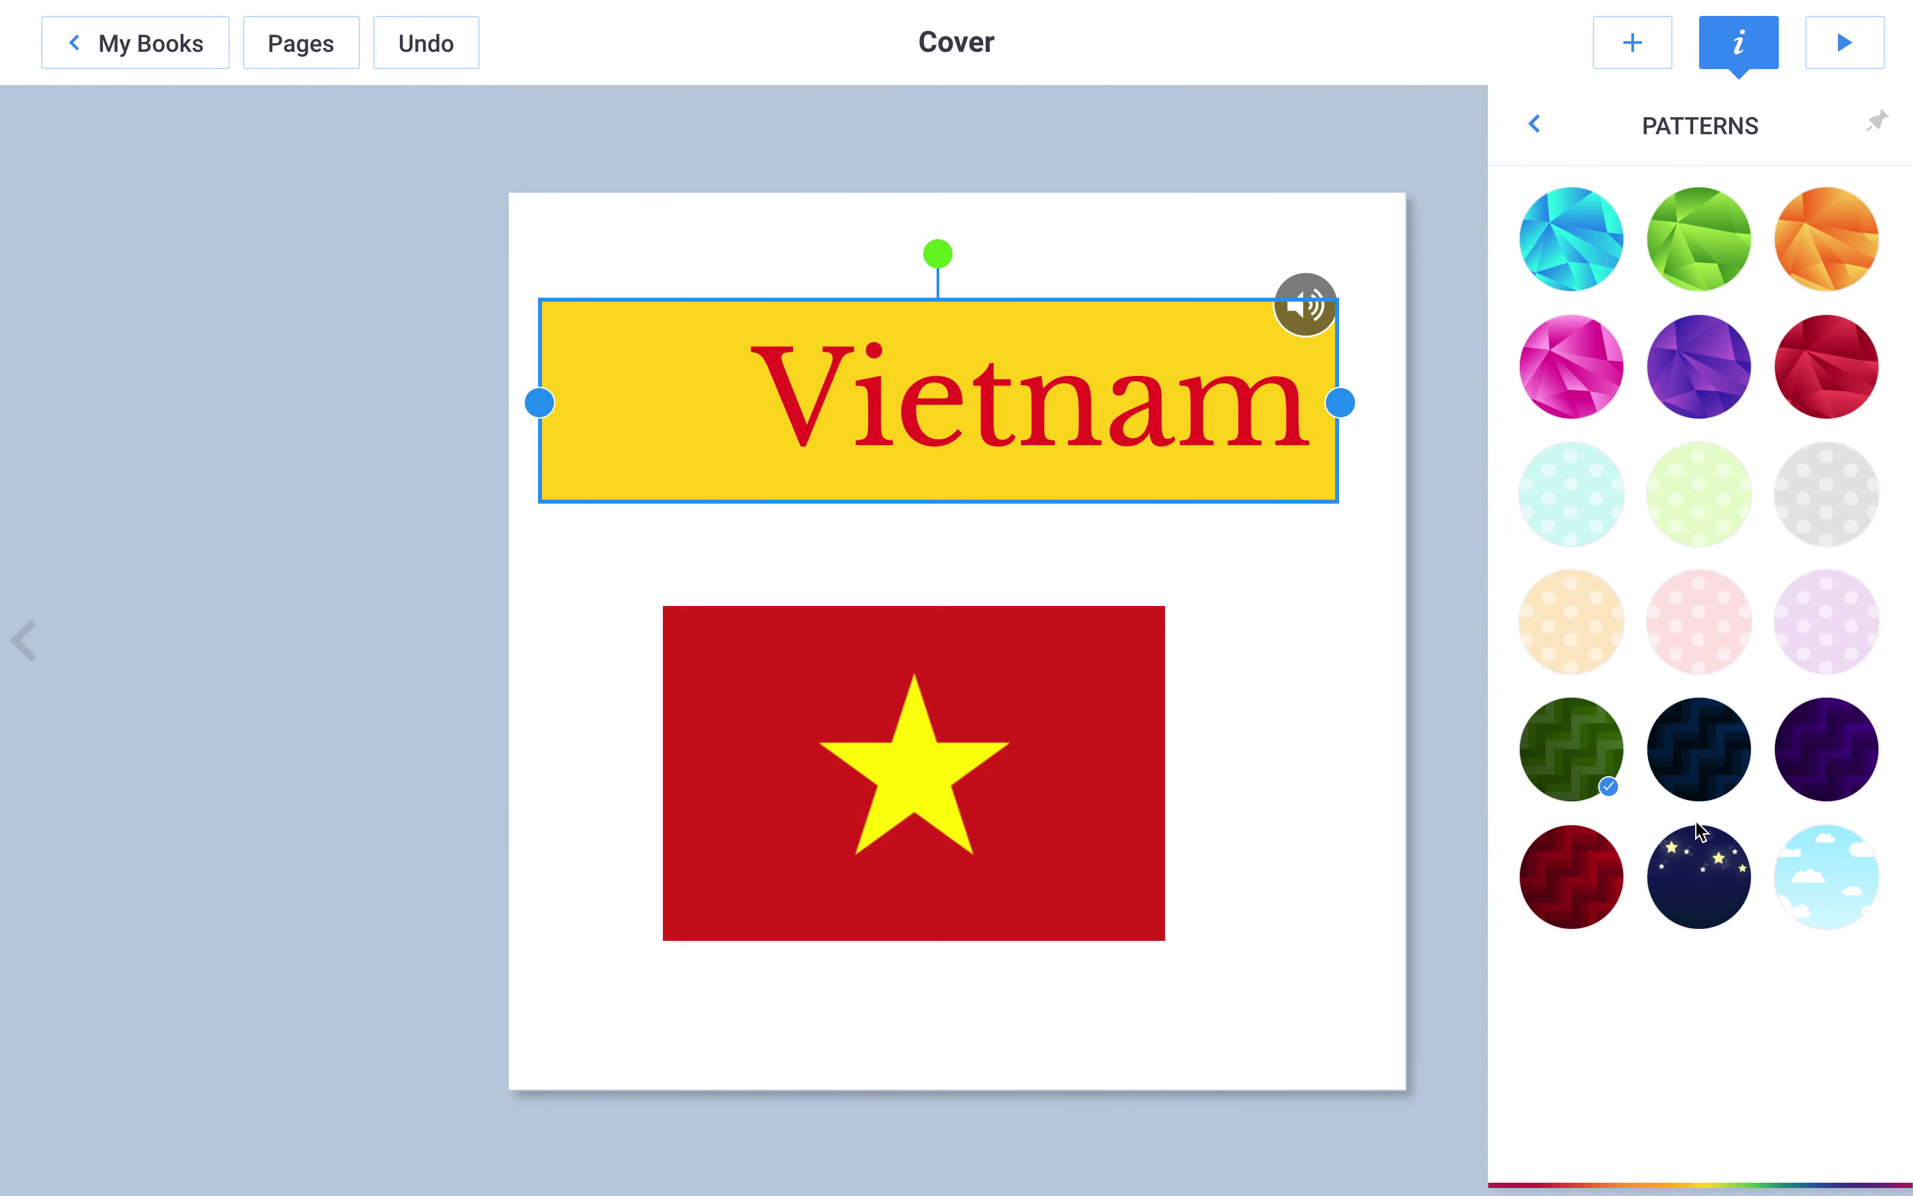
{"action": "left_click", "coordinate": [1689, 832]}
{"action": "left_click", "coordinate": [1844, 858]}
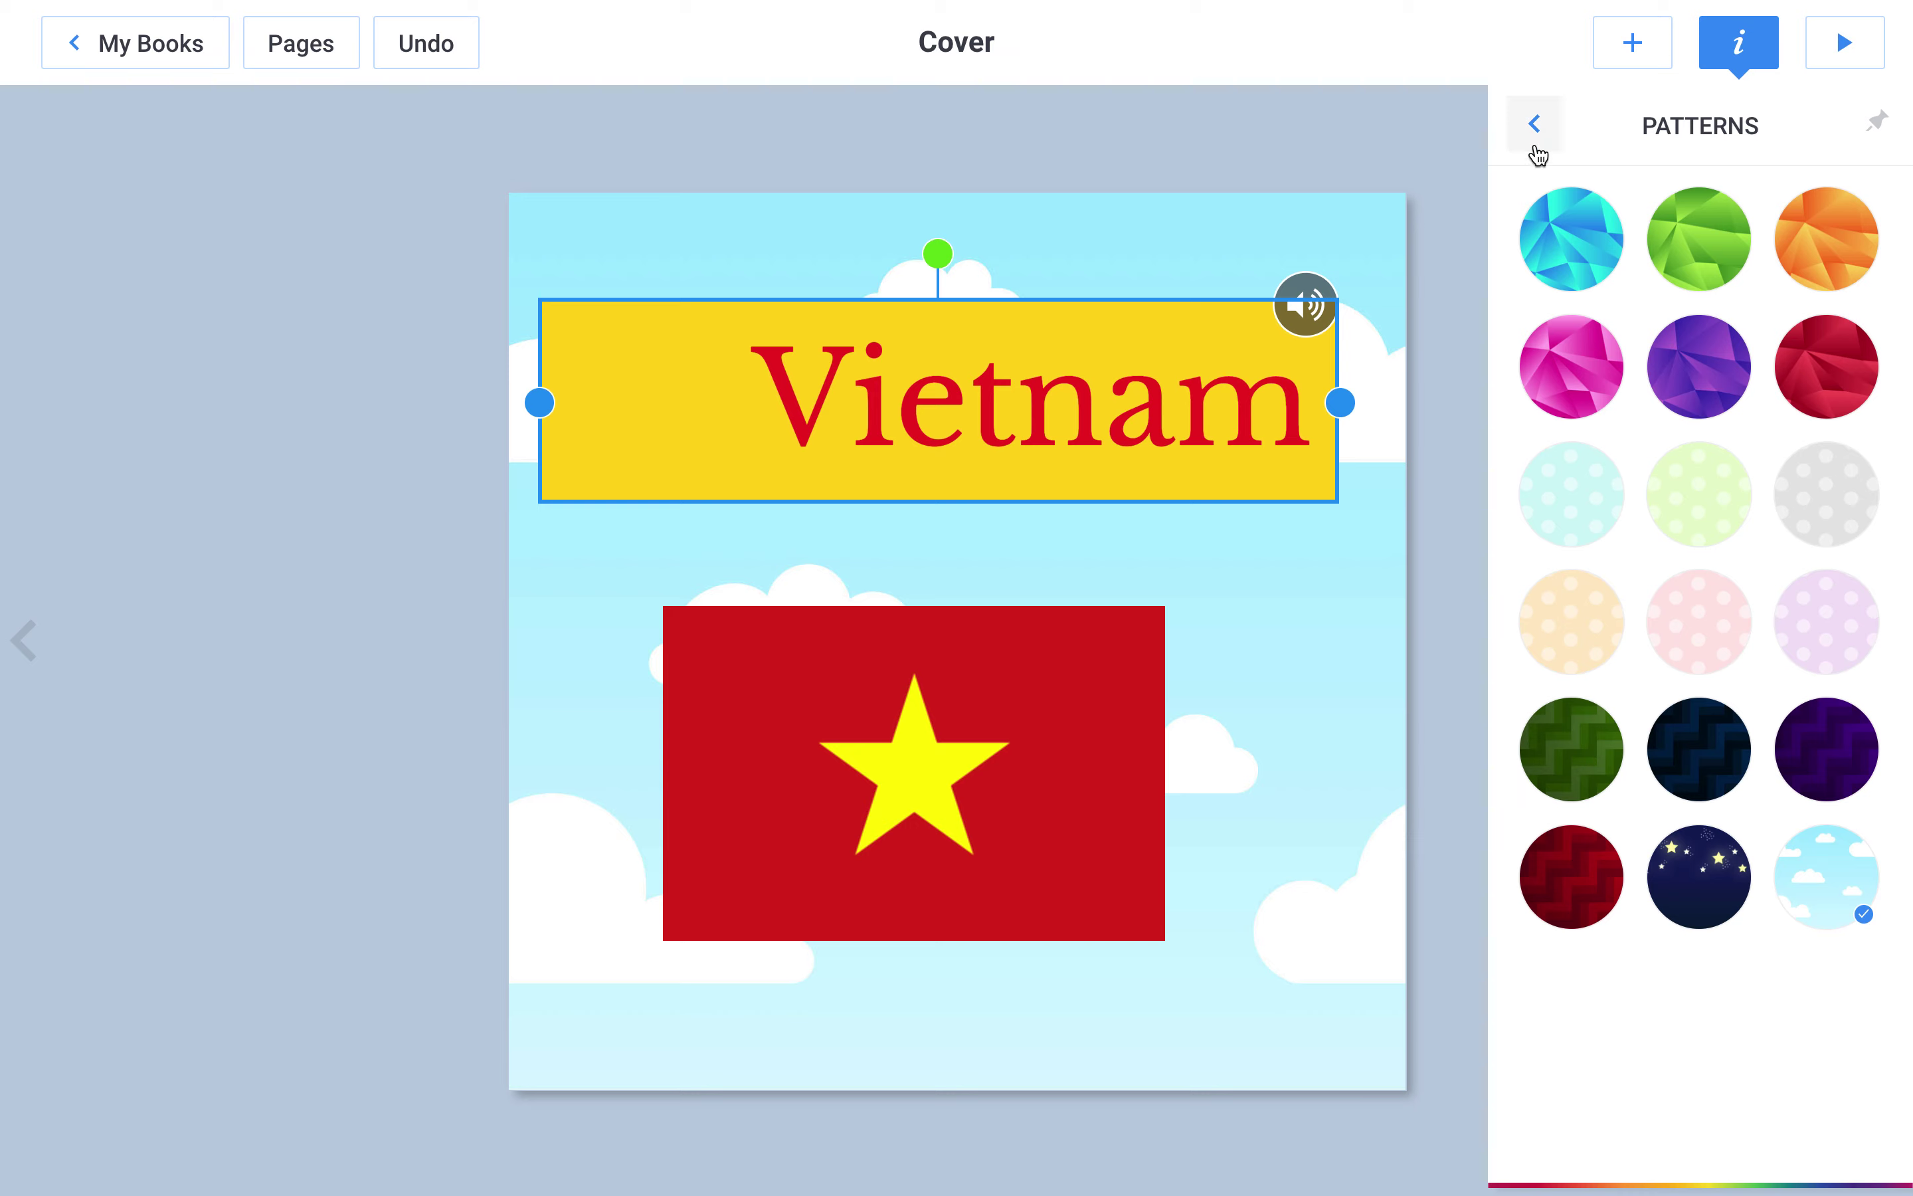
{"action": "left_click", "coordinate": [1538, 126]}
{"action": "left_click", "coordinate": [1623, 1118]}
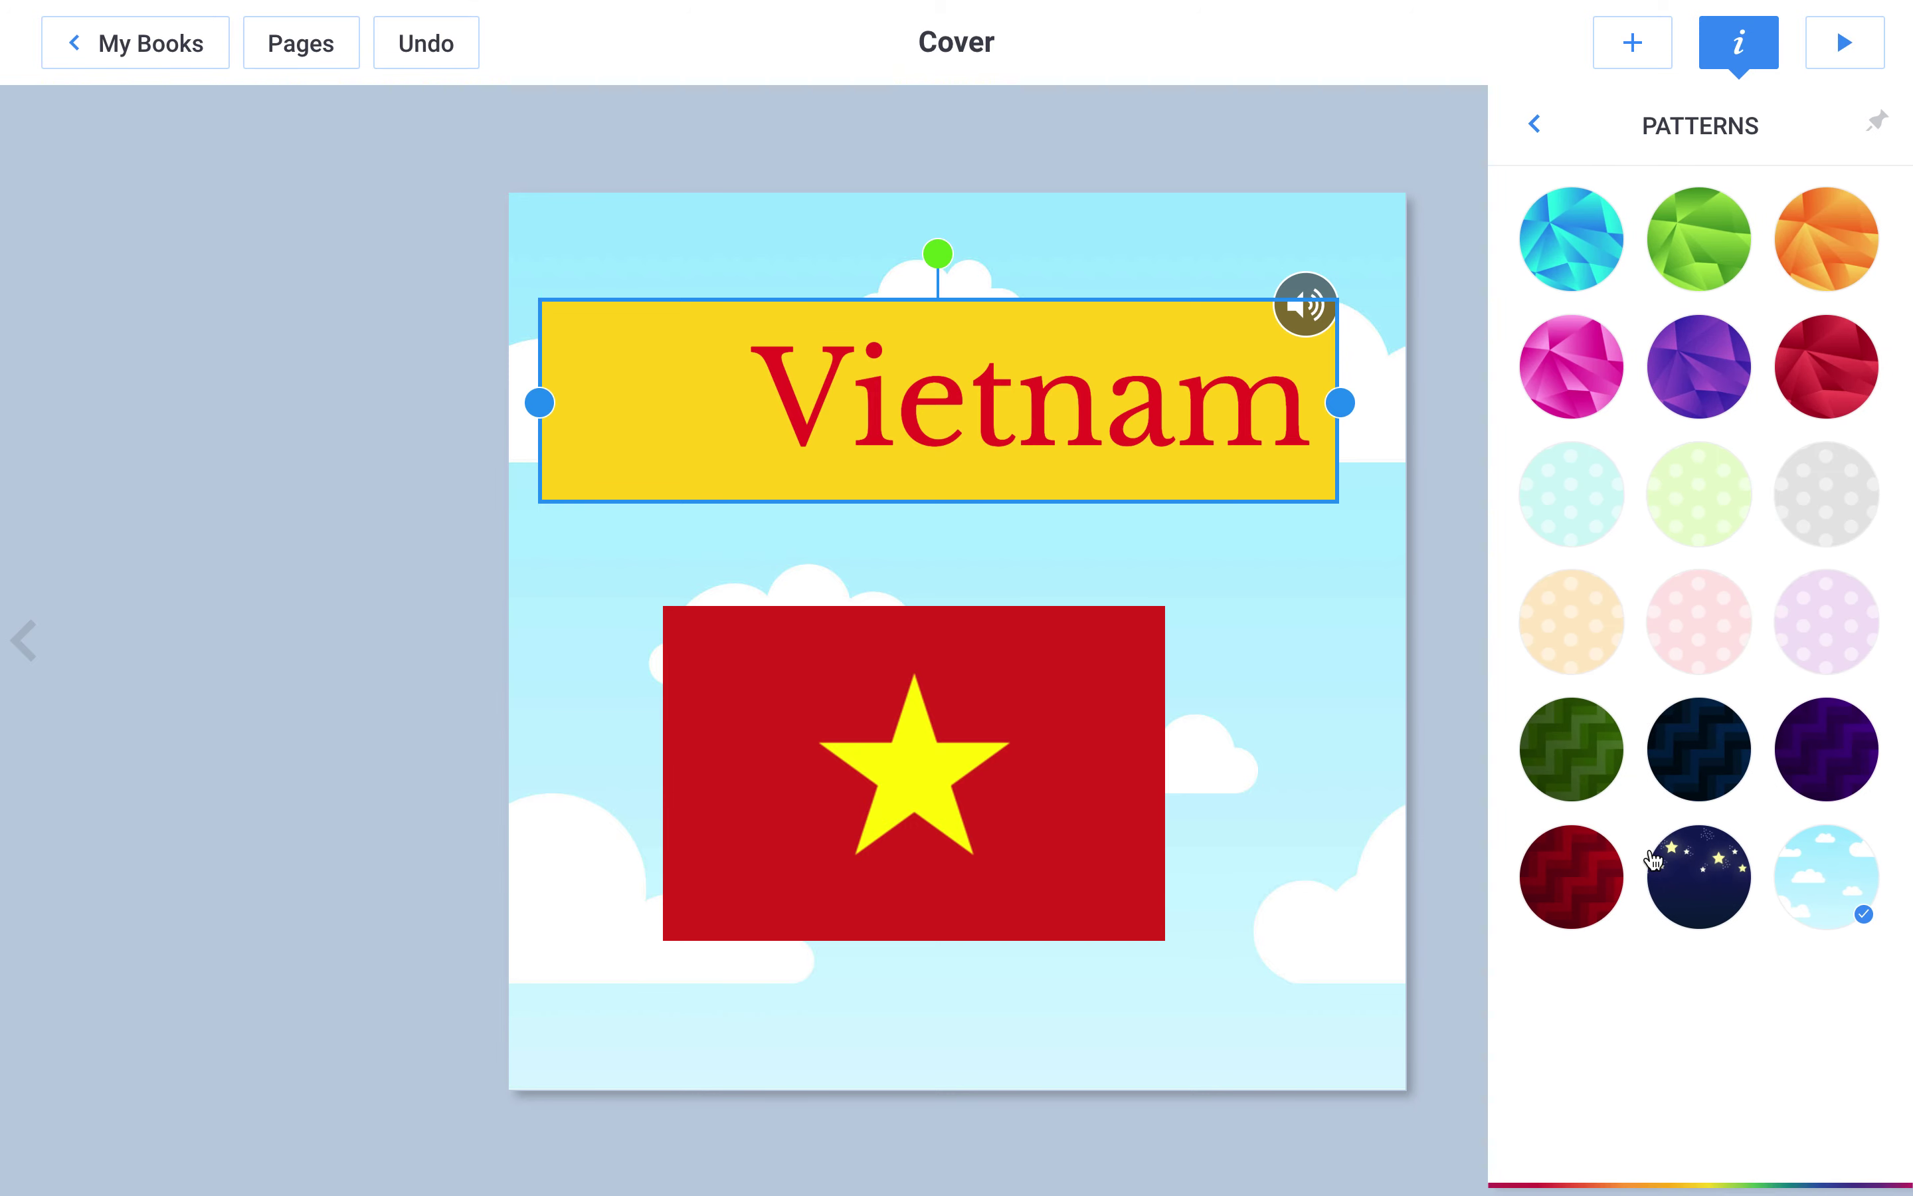
{"action": "left_click", "coordinate": [1535, 125]}
Step: Apply the white wood texture background after trying marble and pink-blue textures
{"action": "left_click", "coordinate": [1546, 1151]}
{"action": "left_click", "coordinate": [1600, 366]}
{"action": "left_click", "coordinate": [1668, 372]}
{"action": "left_click", "coordinate": [1801, 252]}
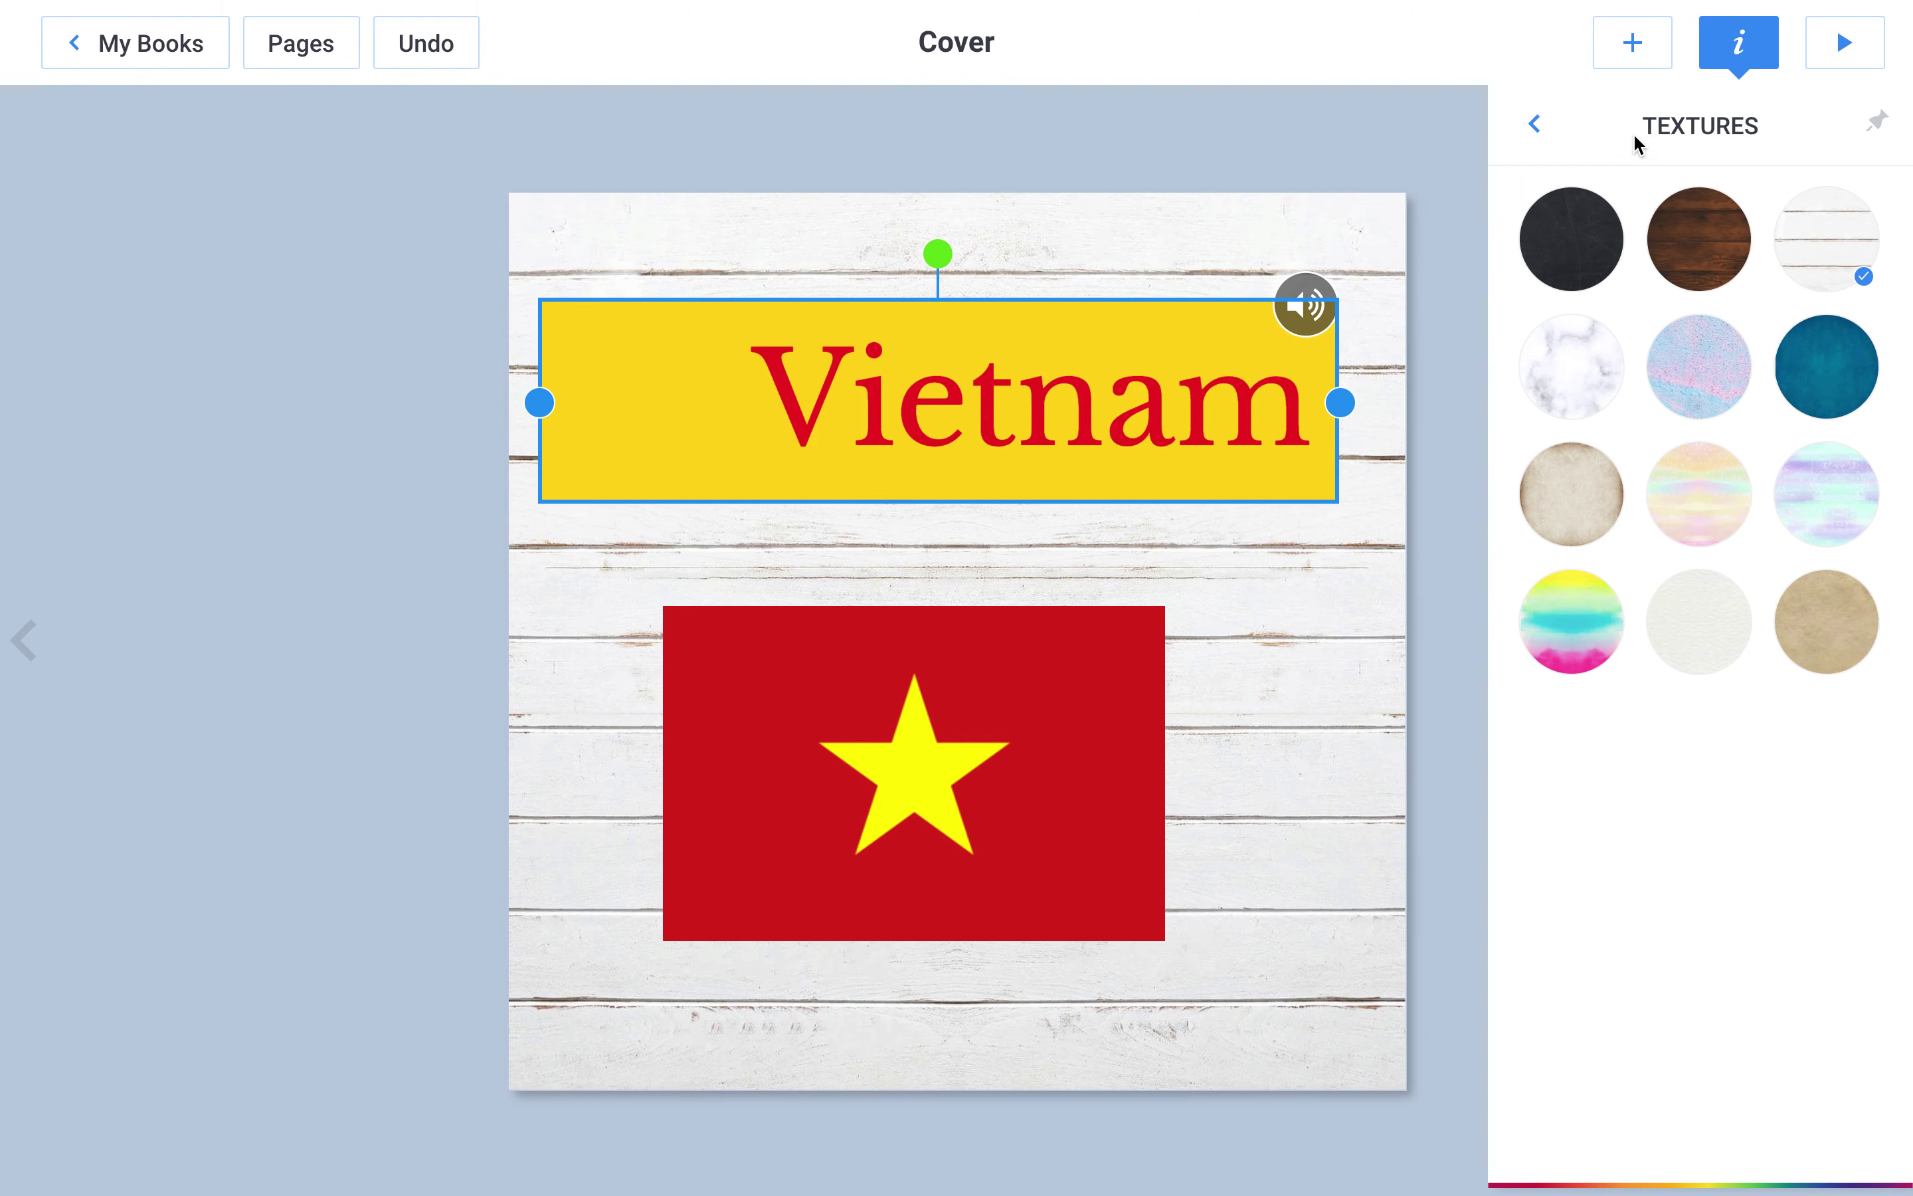
{"action": "left_click", "coordinate": [1539, 125]}
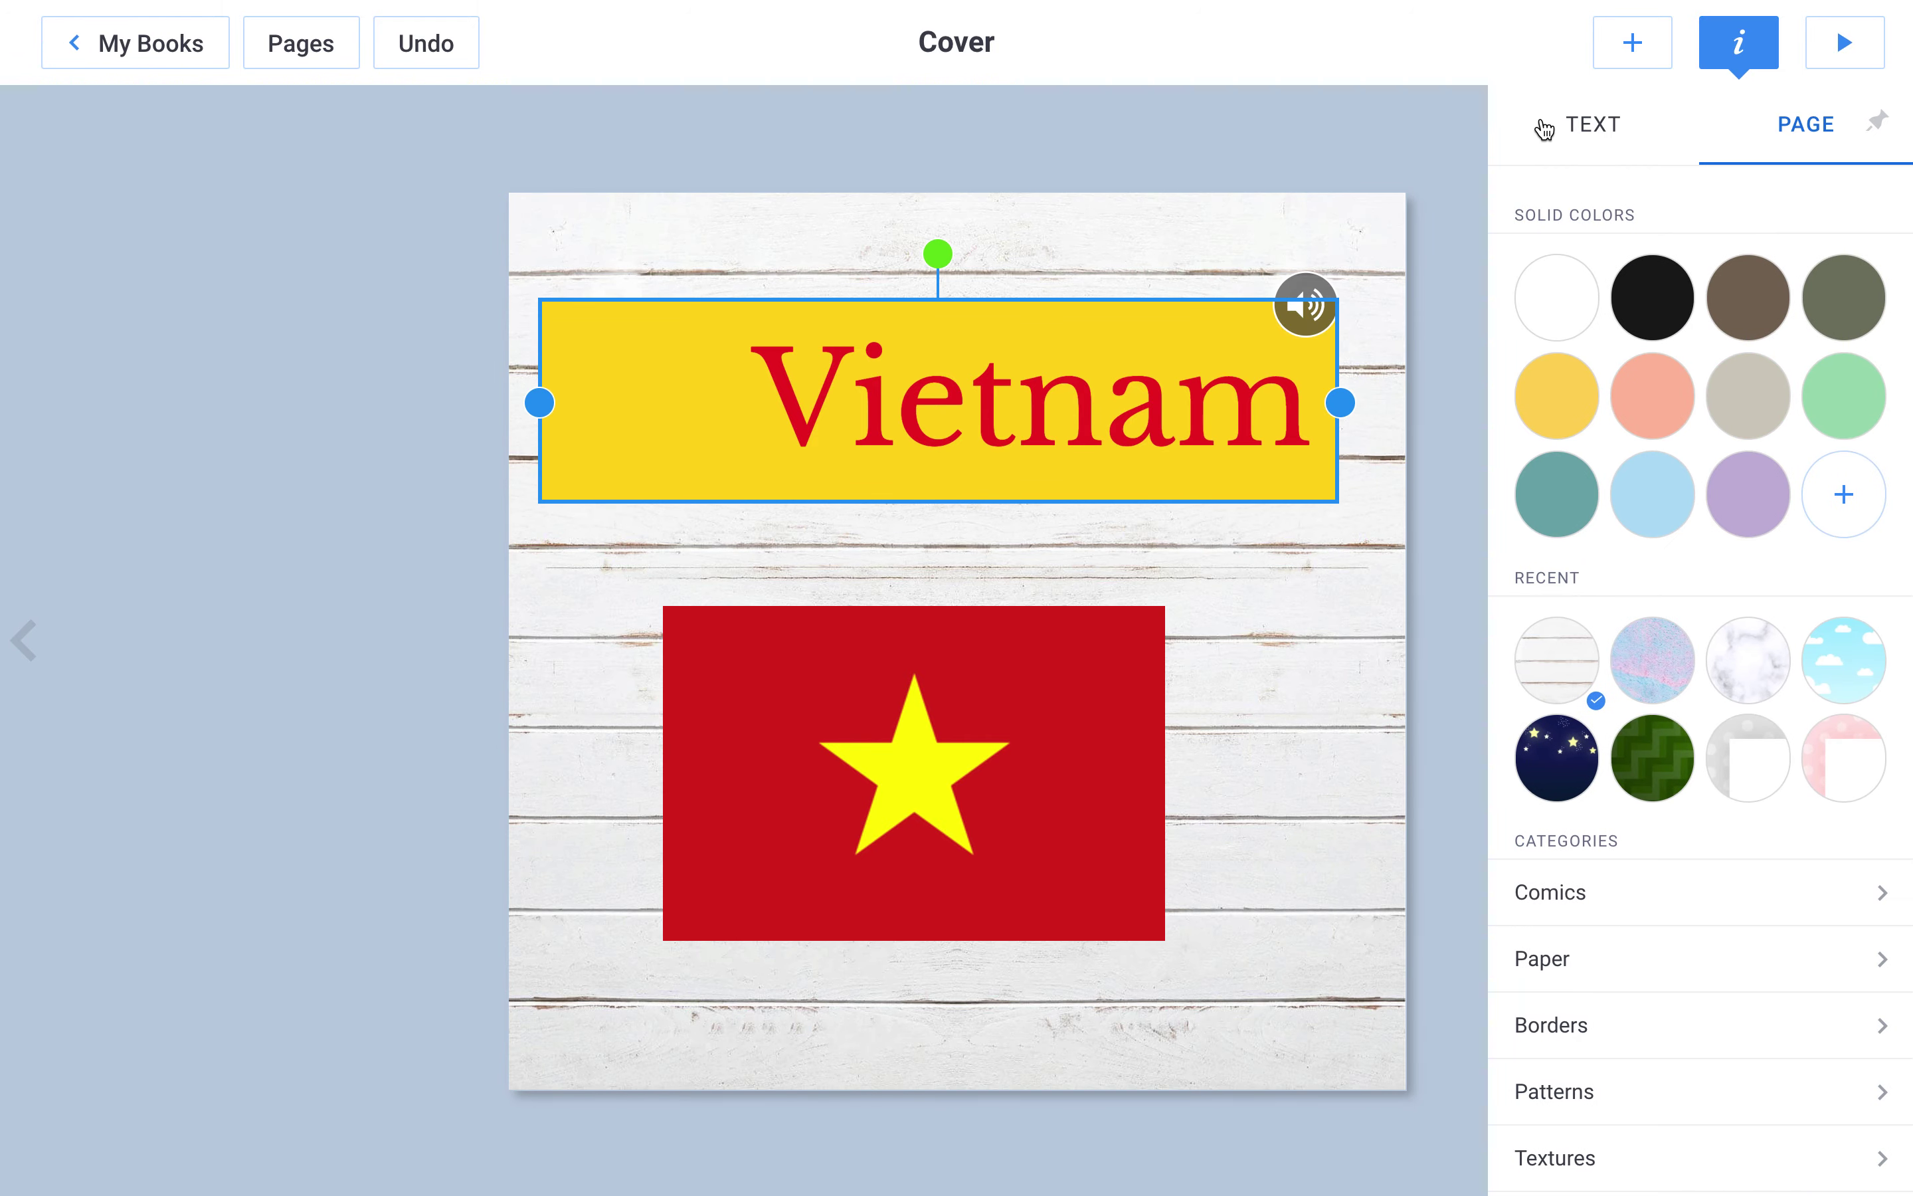
{"action": "left_click", "coordinate": [1392, 573]}
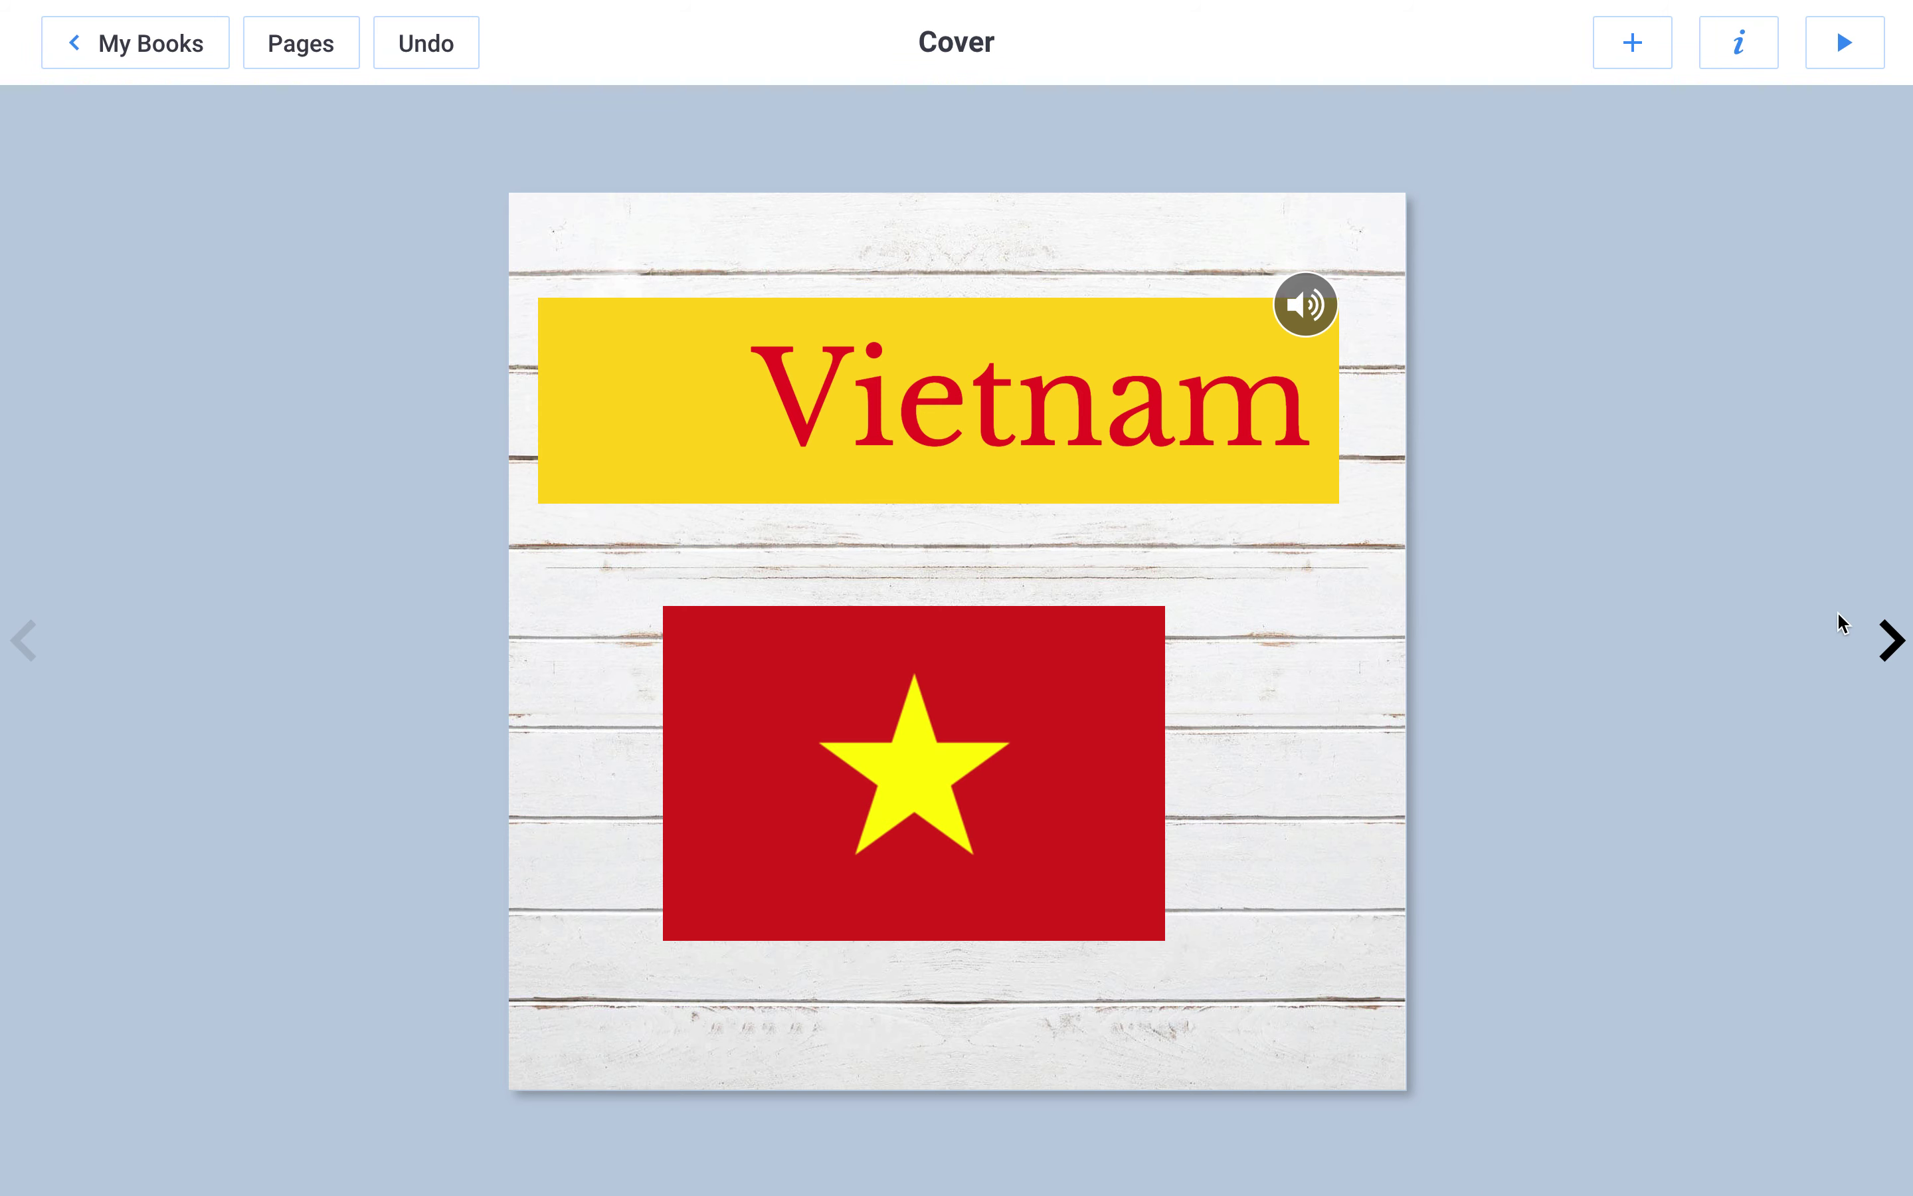
Step: Go to page 2 and inspect the Table of Contents title's font, Libre Baskerville at 63
{"action": "left_click", "coordinate": [1887, 643]}
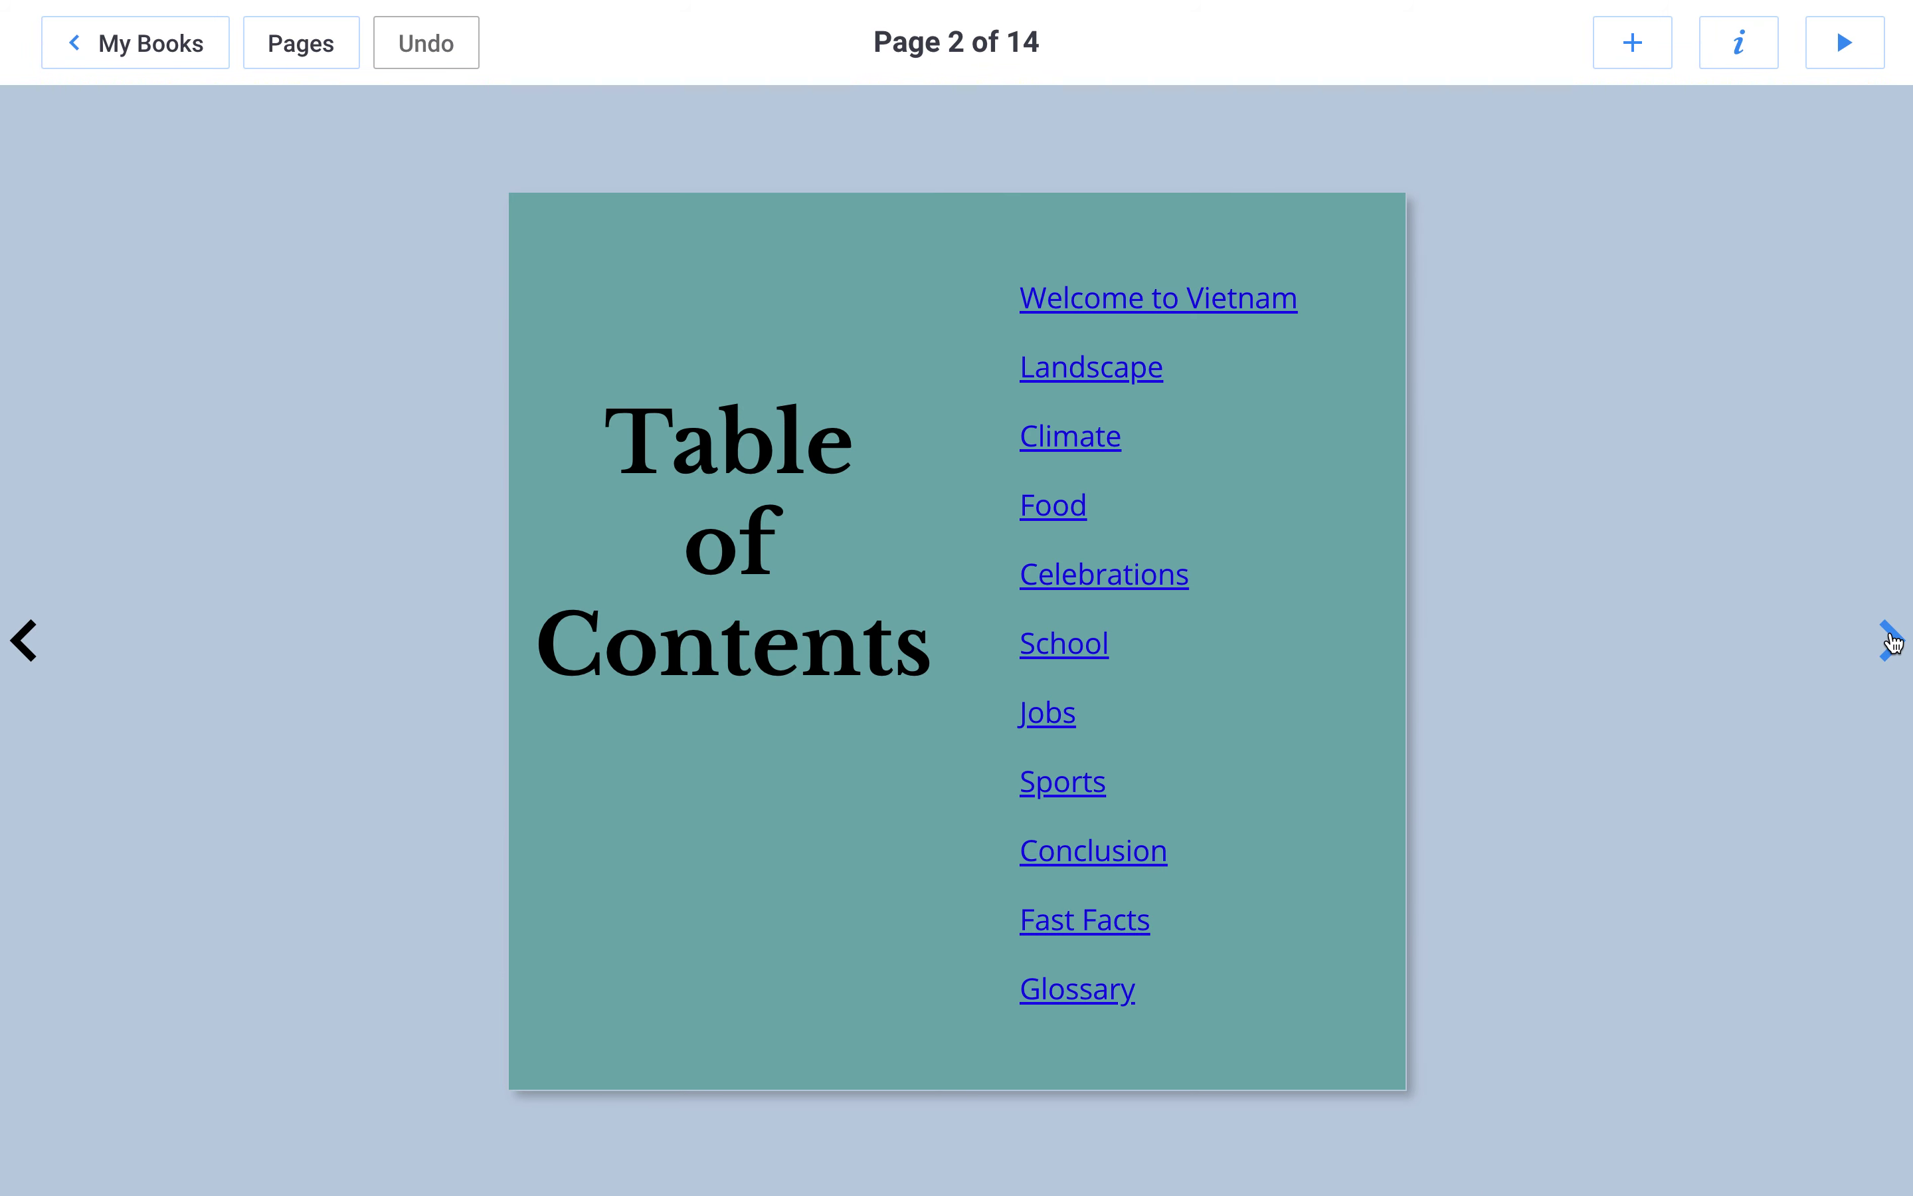
{"action": "left_click", "coordinate": [1276, 276]}
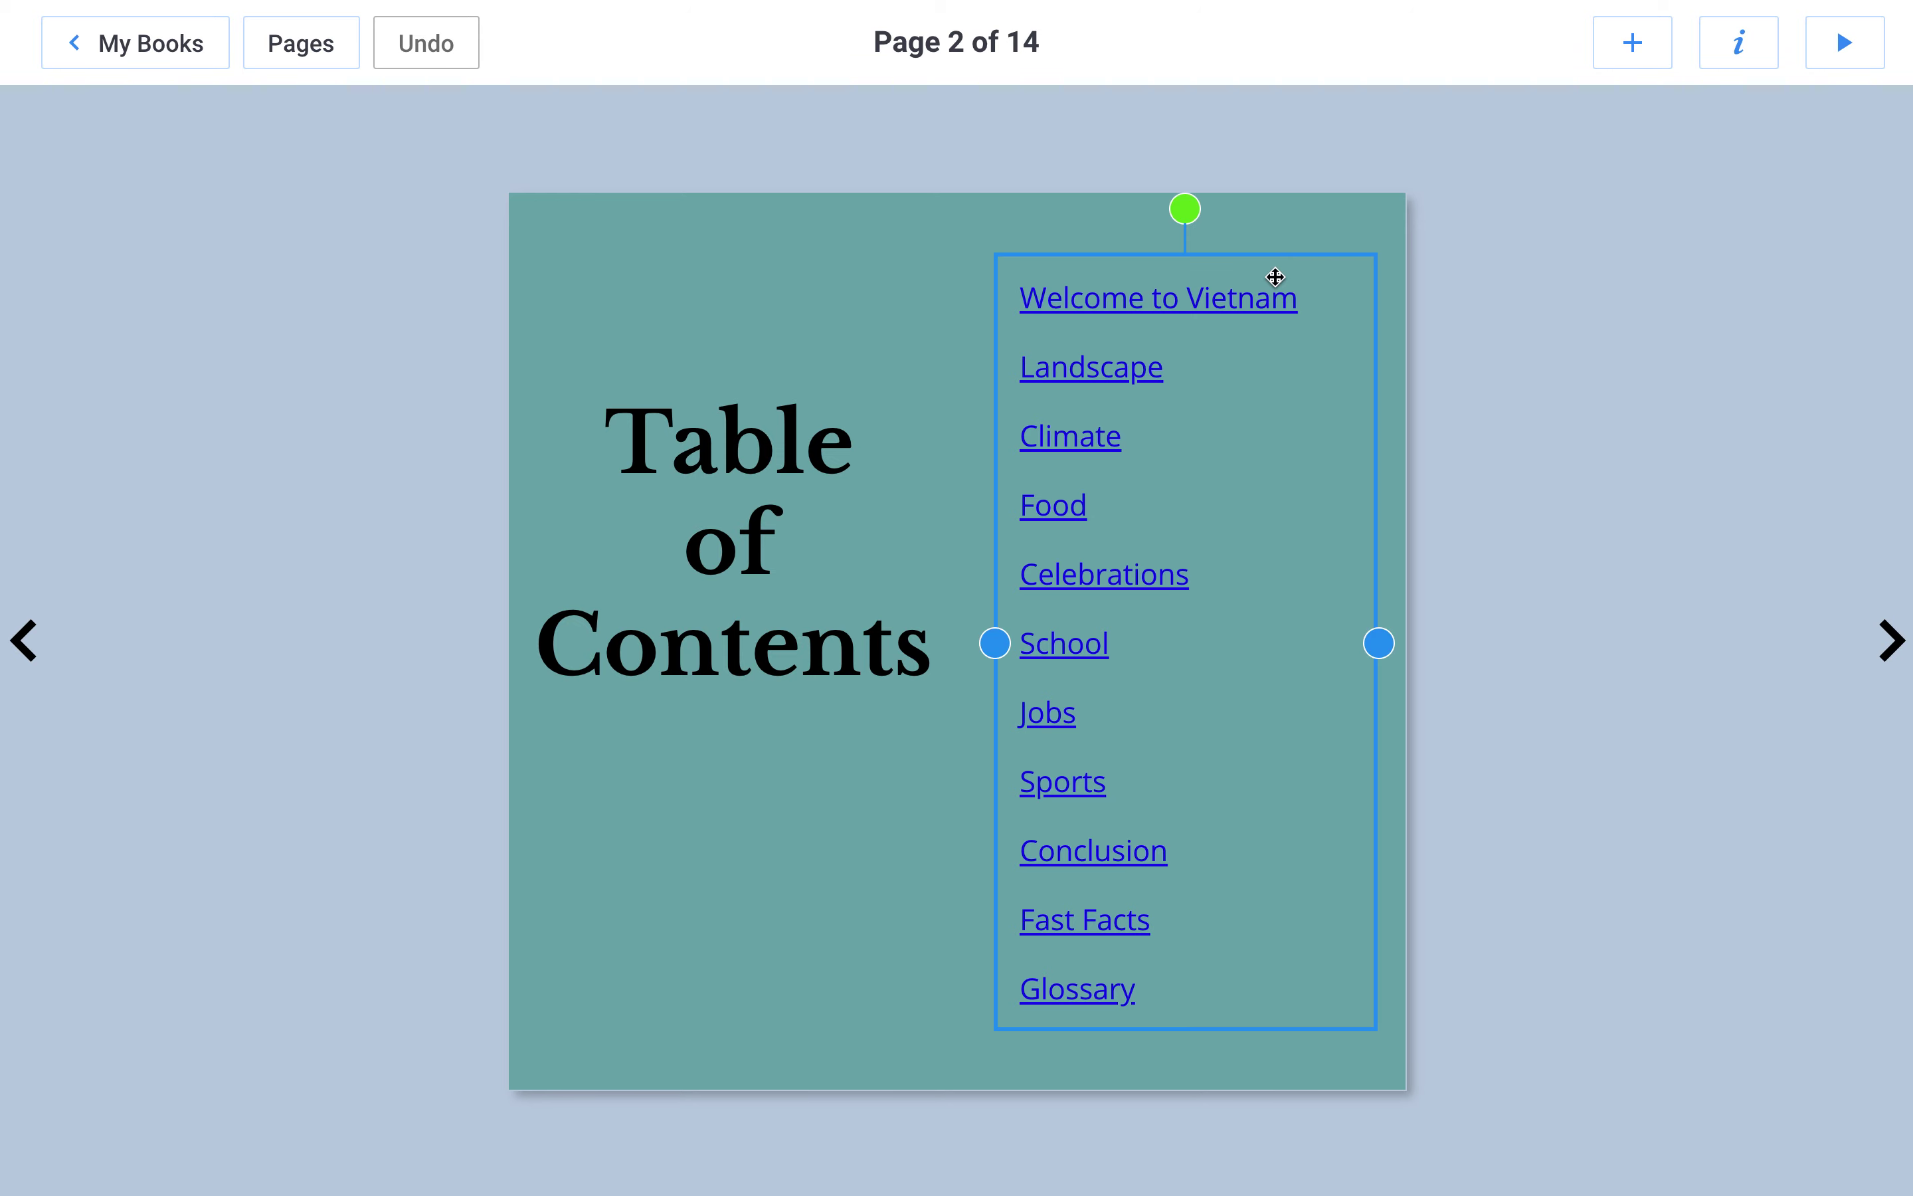
{"action": "left_click", "coordinate": [791, 456]}
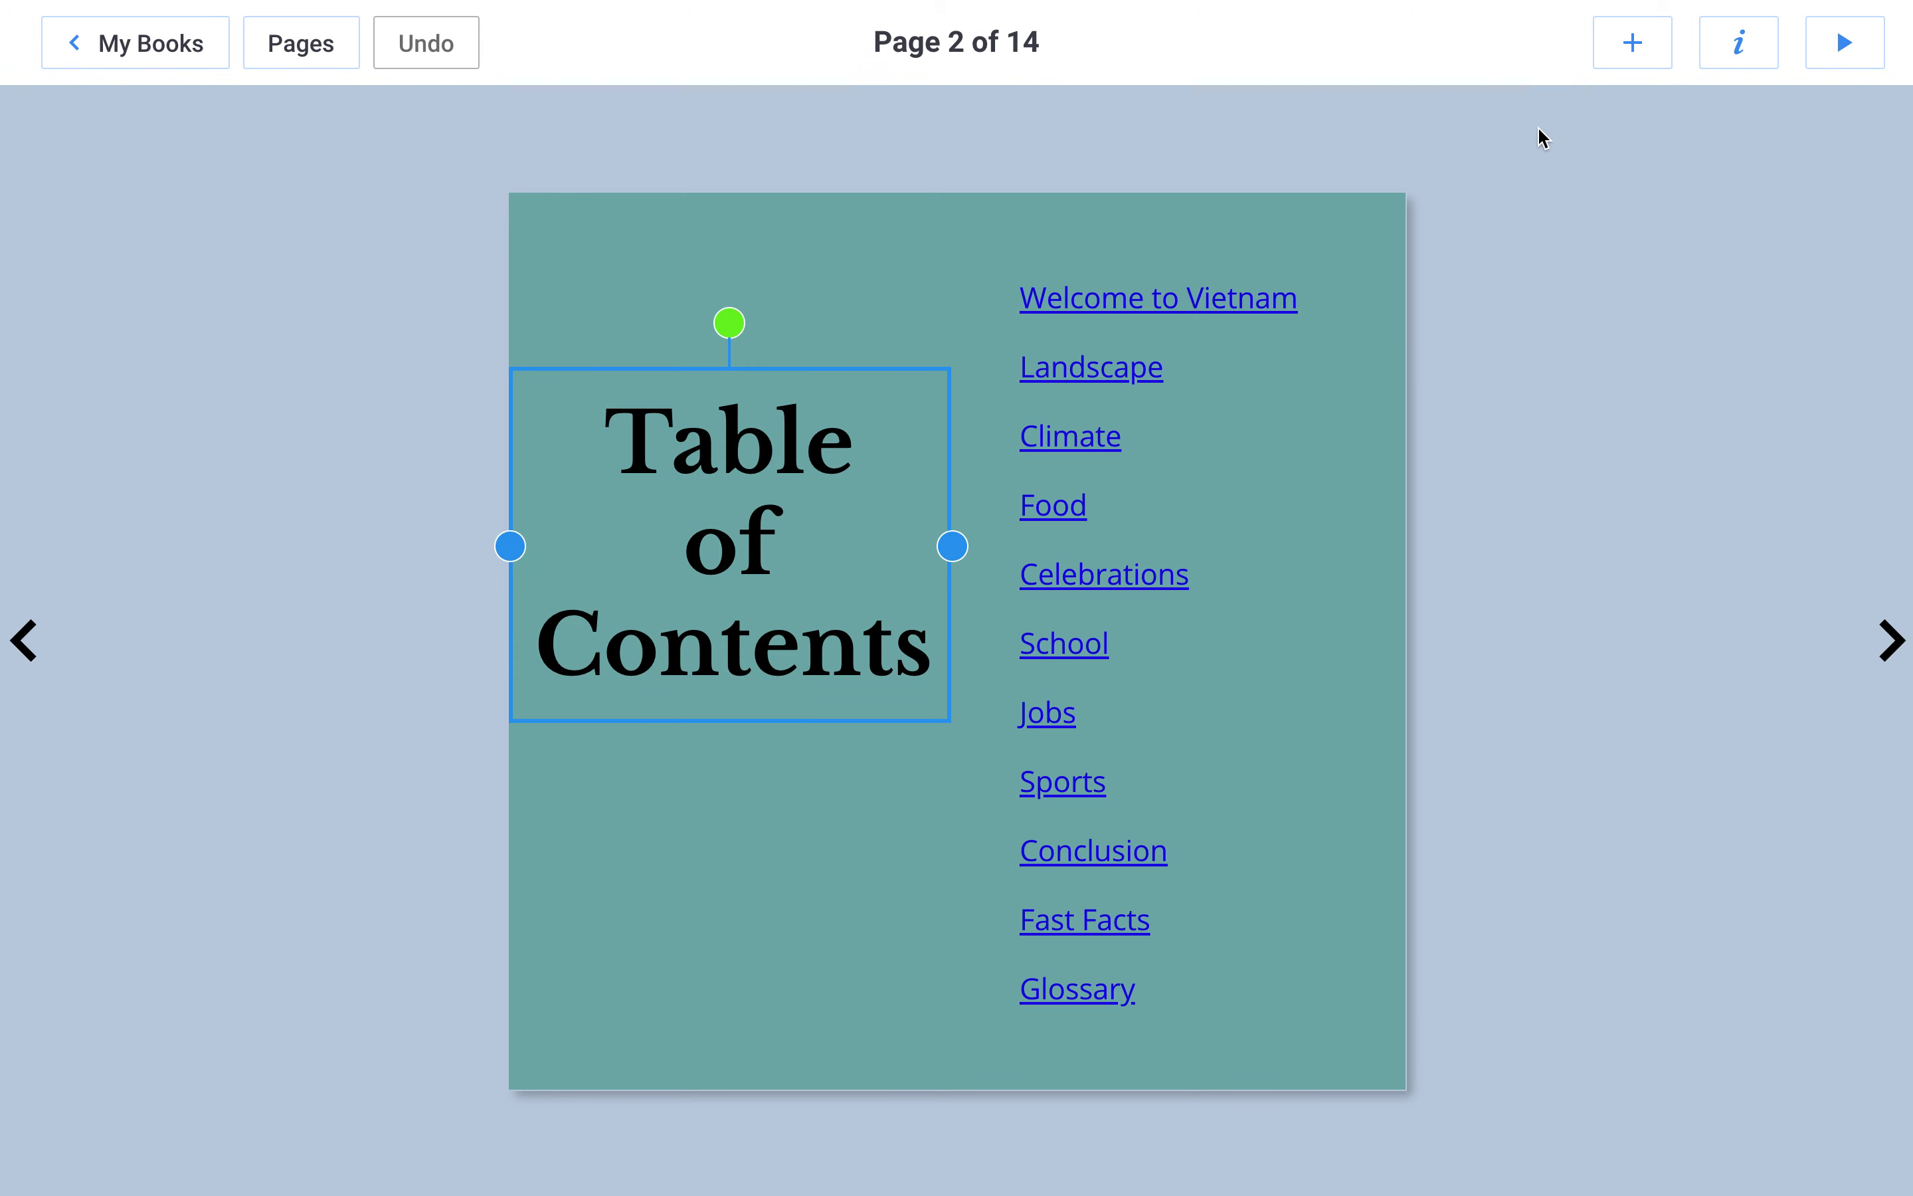
{"action": "left_click", "coordinate": [1760, 51]}
{"action": "left_click", "coordinate": [1714, 383]}
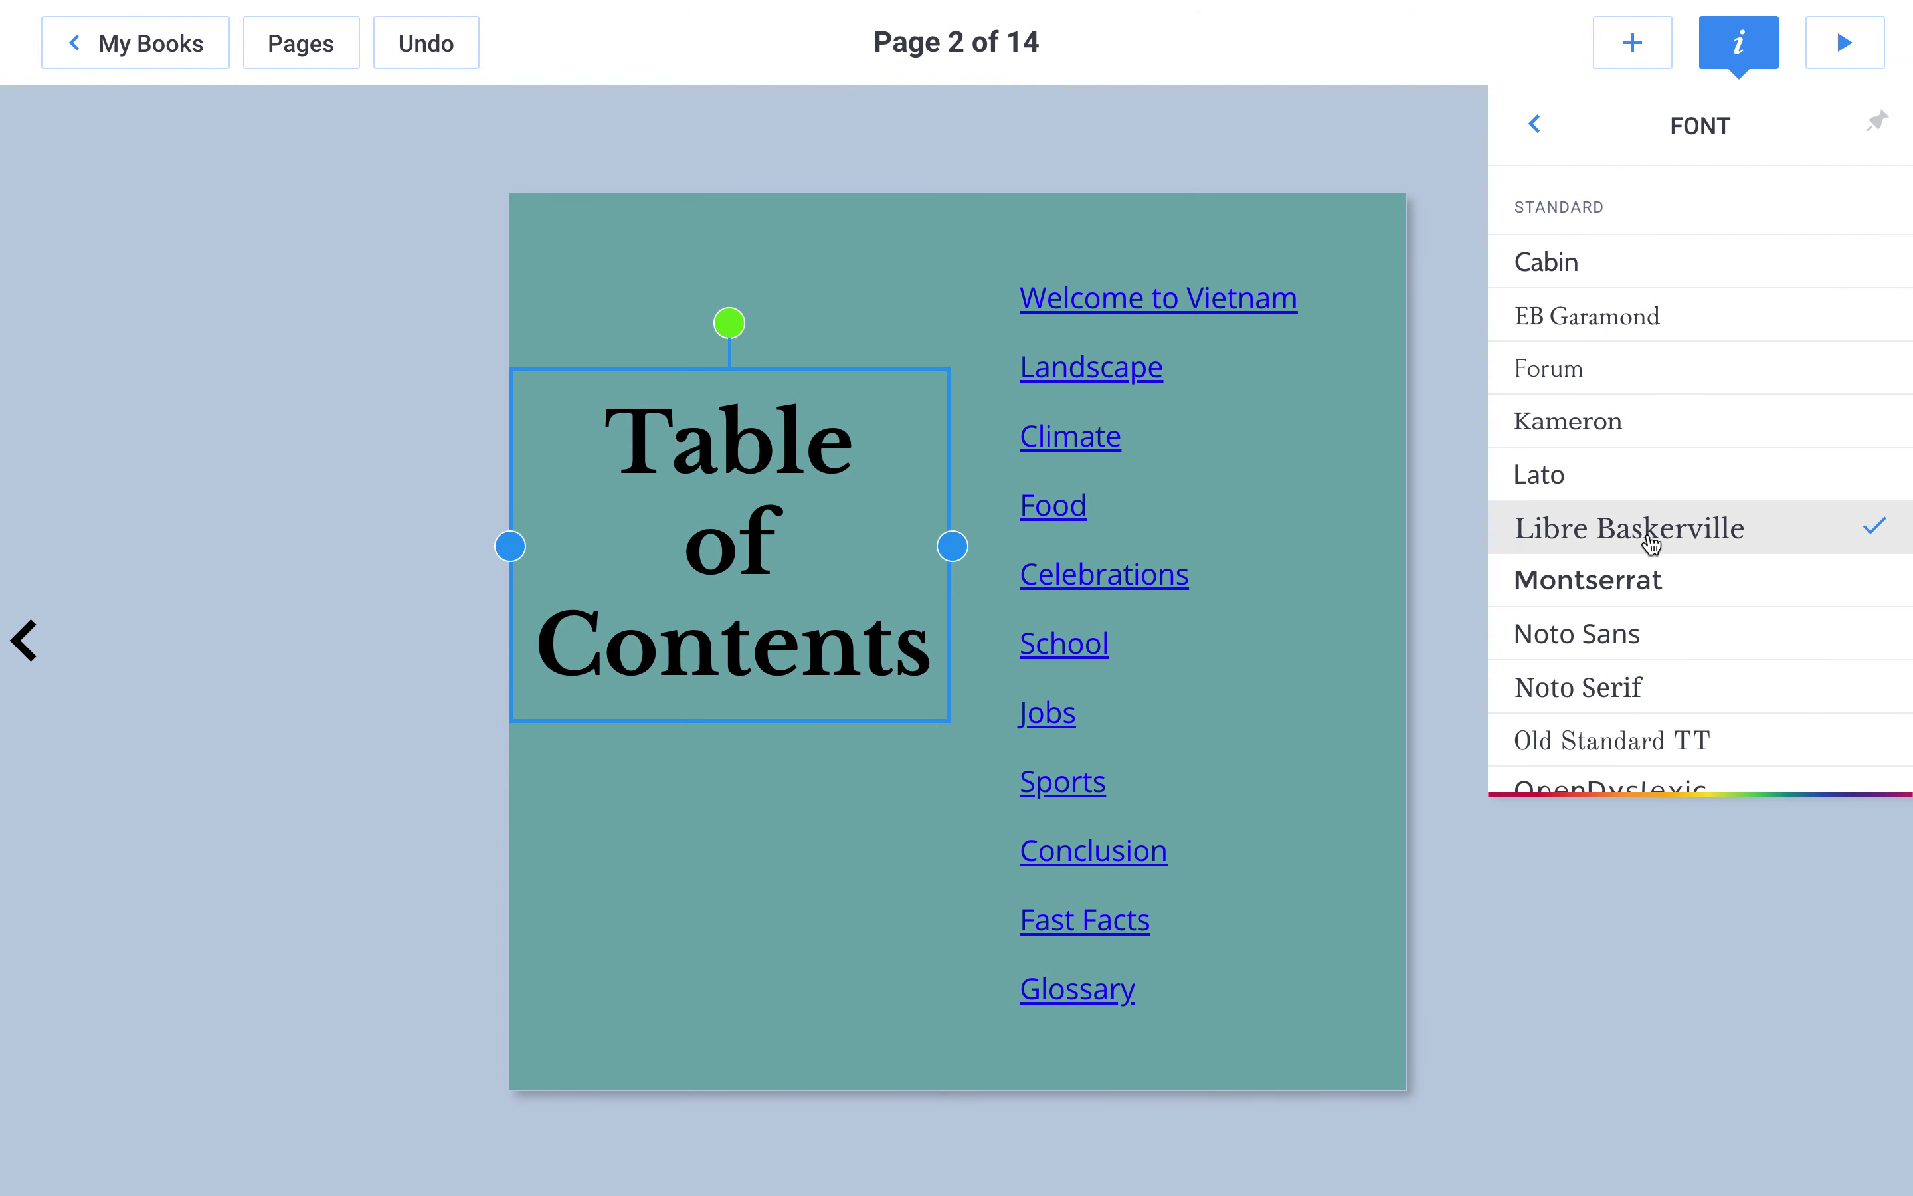
Step: Try Cabin, Calligraffitti, Clicker Script, Delius, Great Vibes and Gochi Hand on the links
{"action": "left_click", "coordinate": [1297, 538]}
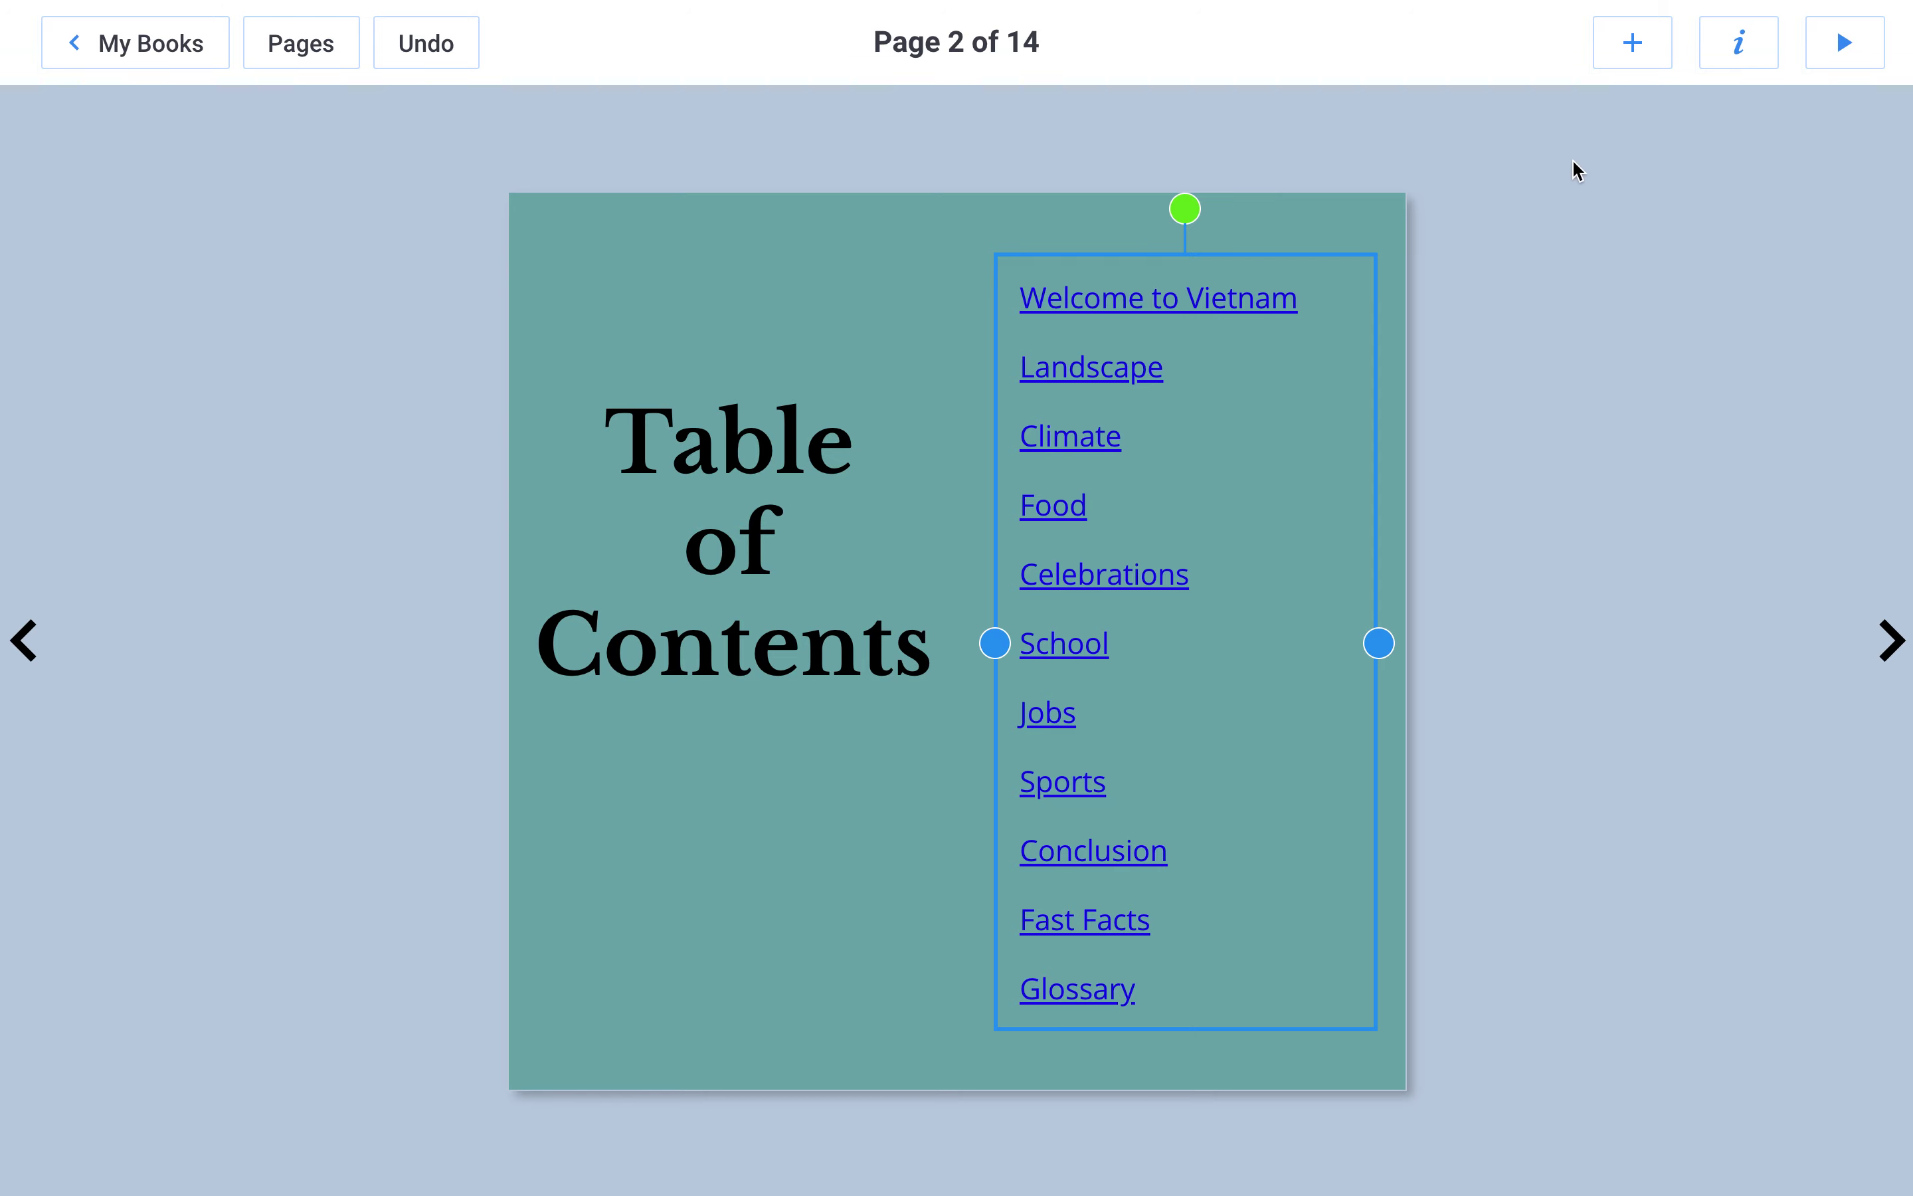
{"action": "left_click", "coordinate": [1739, 45]}
{"action": "left_click", "coordinate": [1615, 393]}
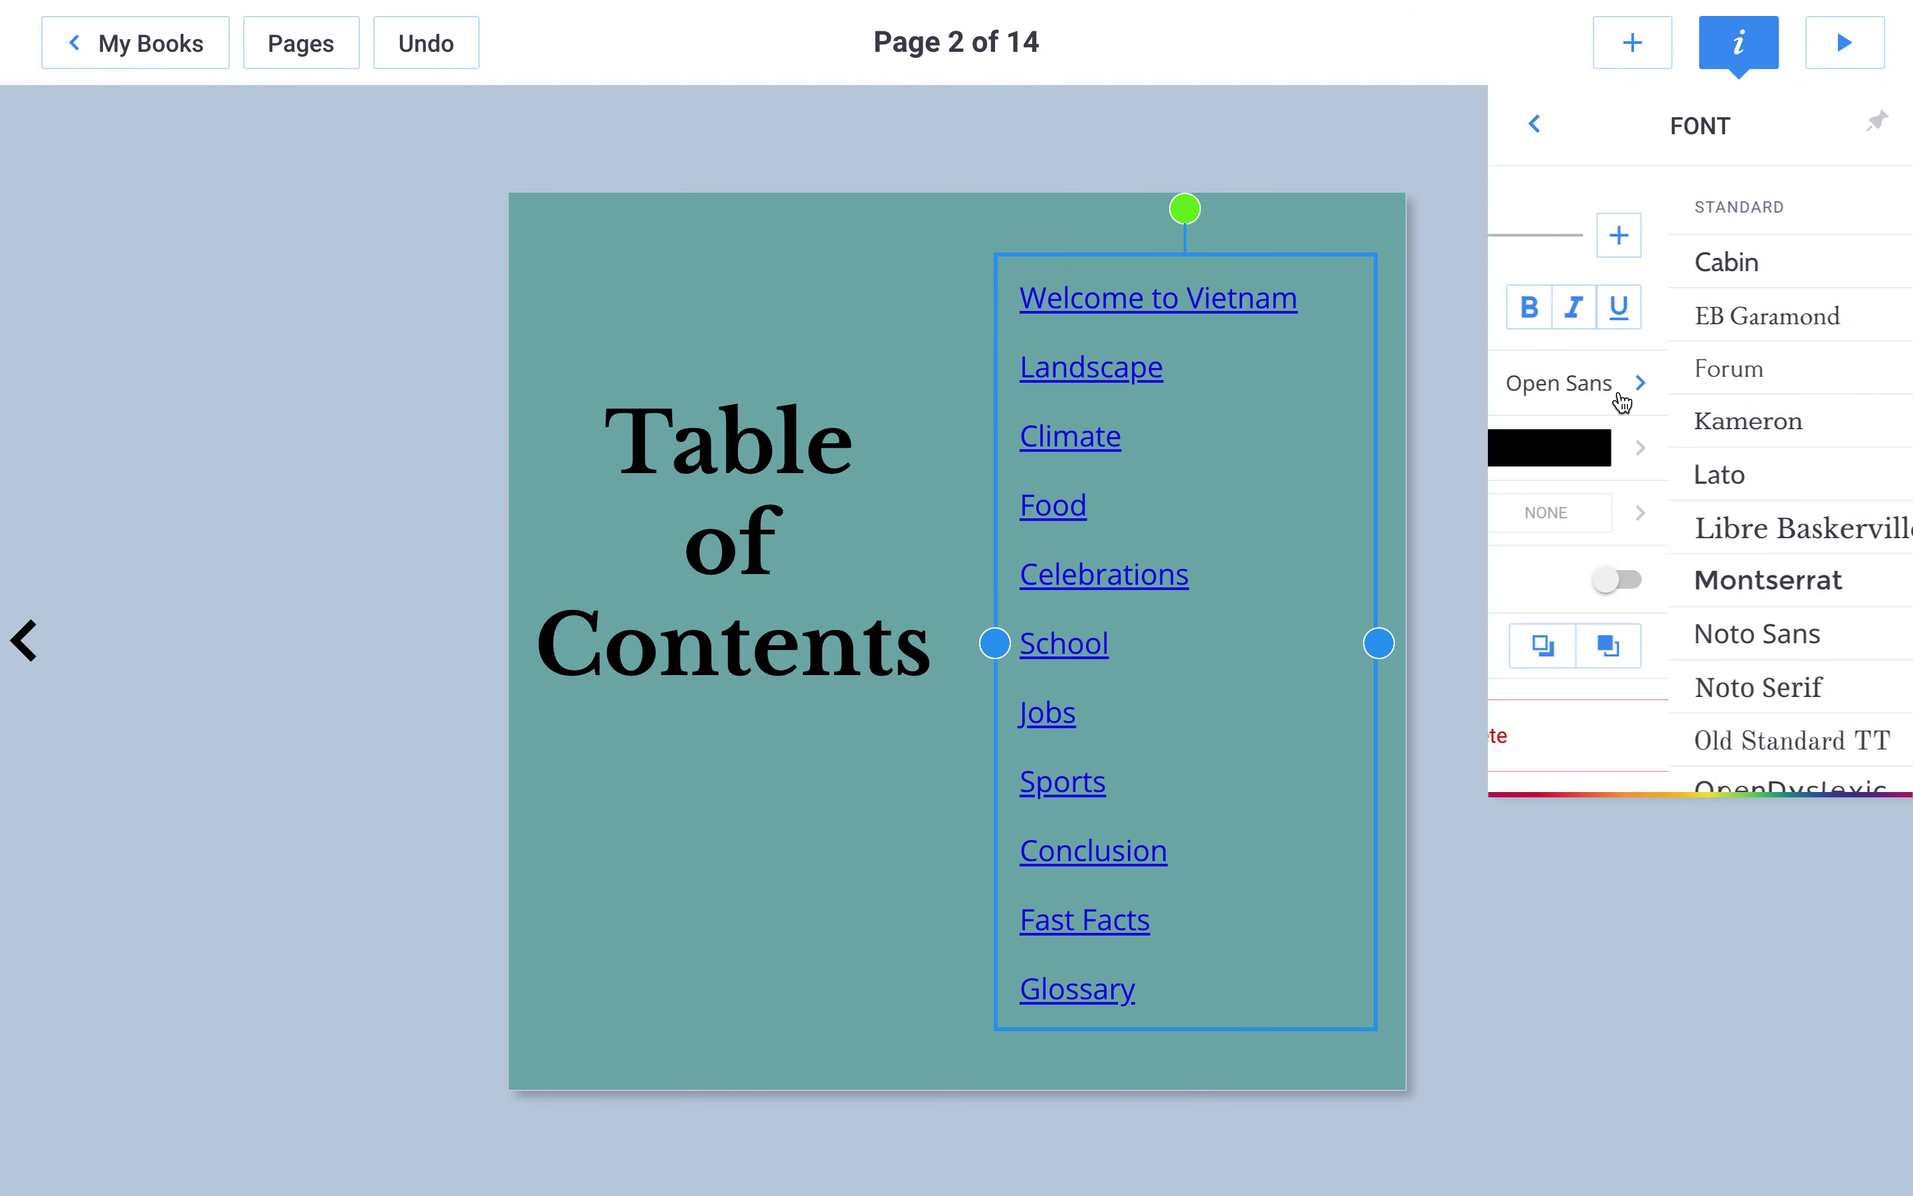
{"action": "left_click", "coordinate": [1660, 271]}
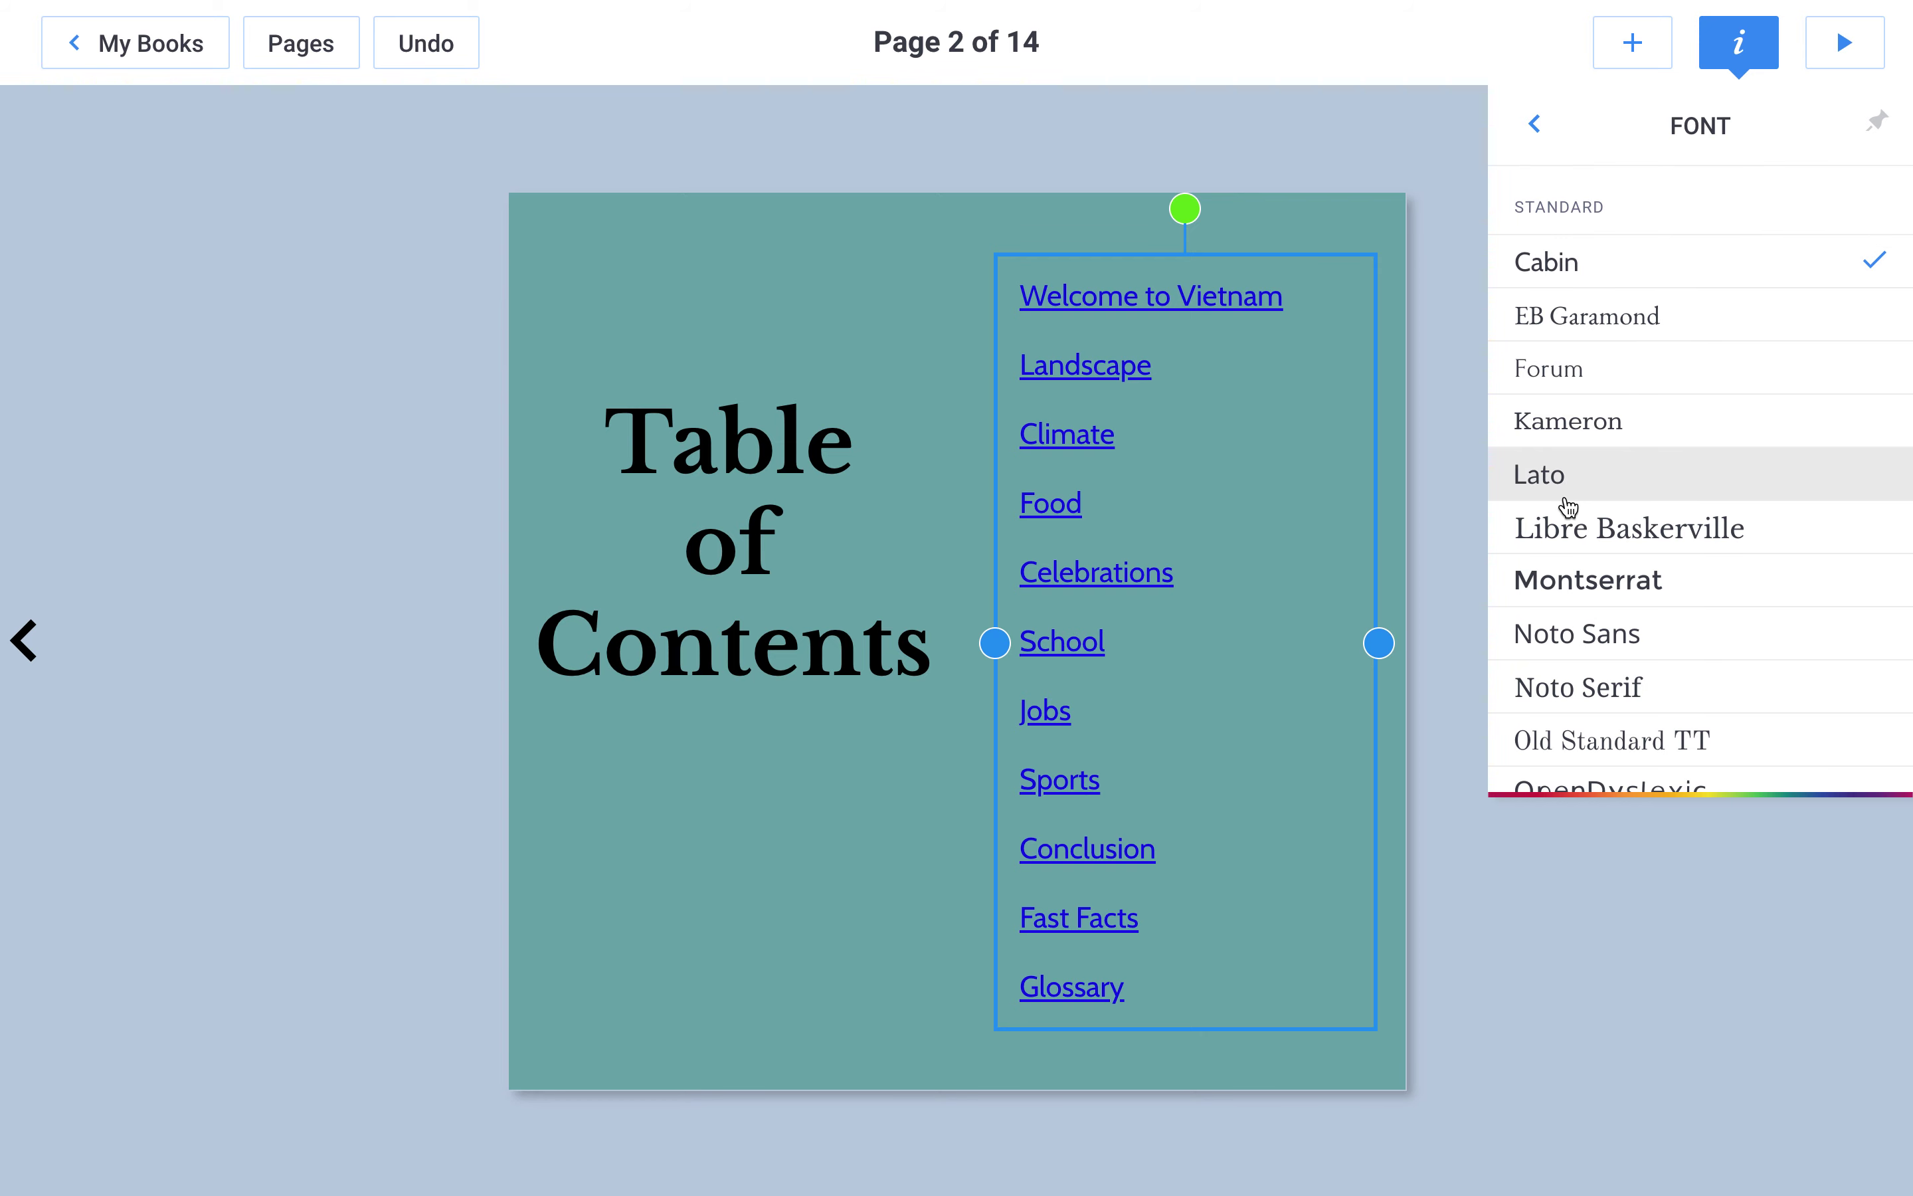
{"action": "scroll", "coordinate": [1569, 507], "scroll_direction": "down", "scroll_amount": 9}
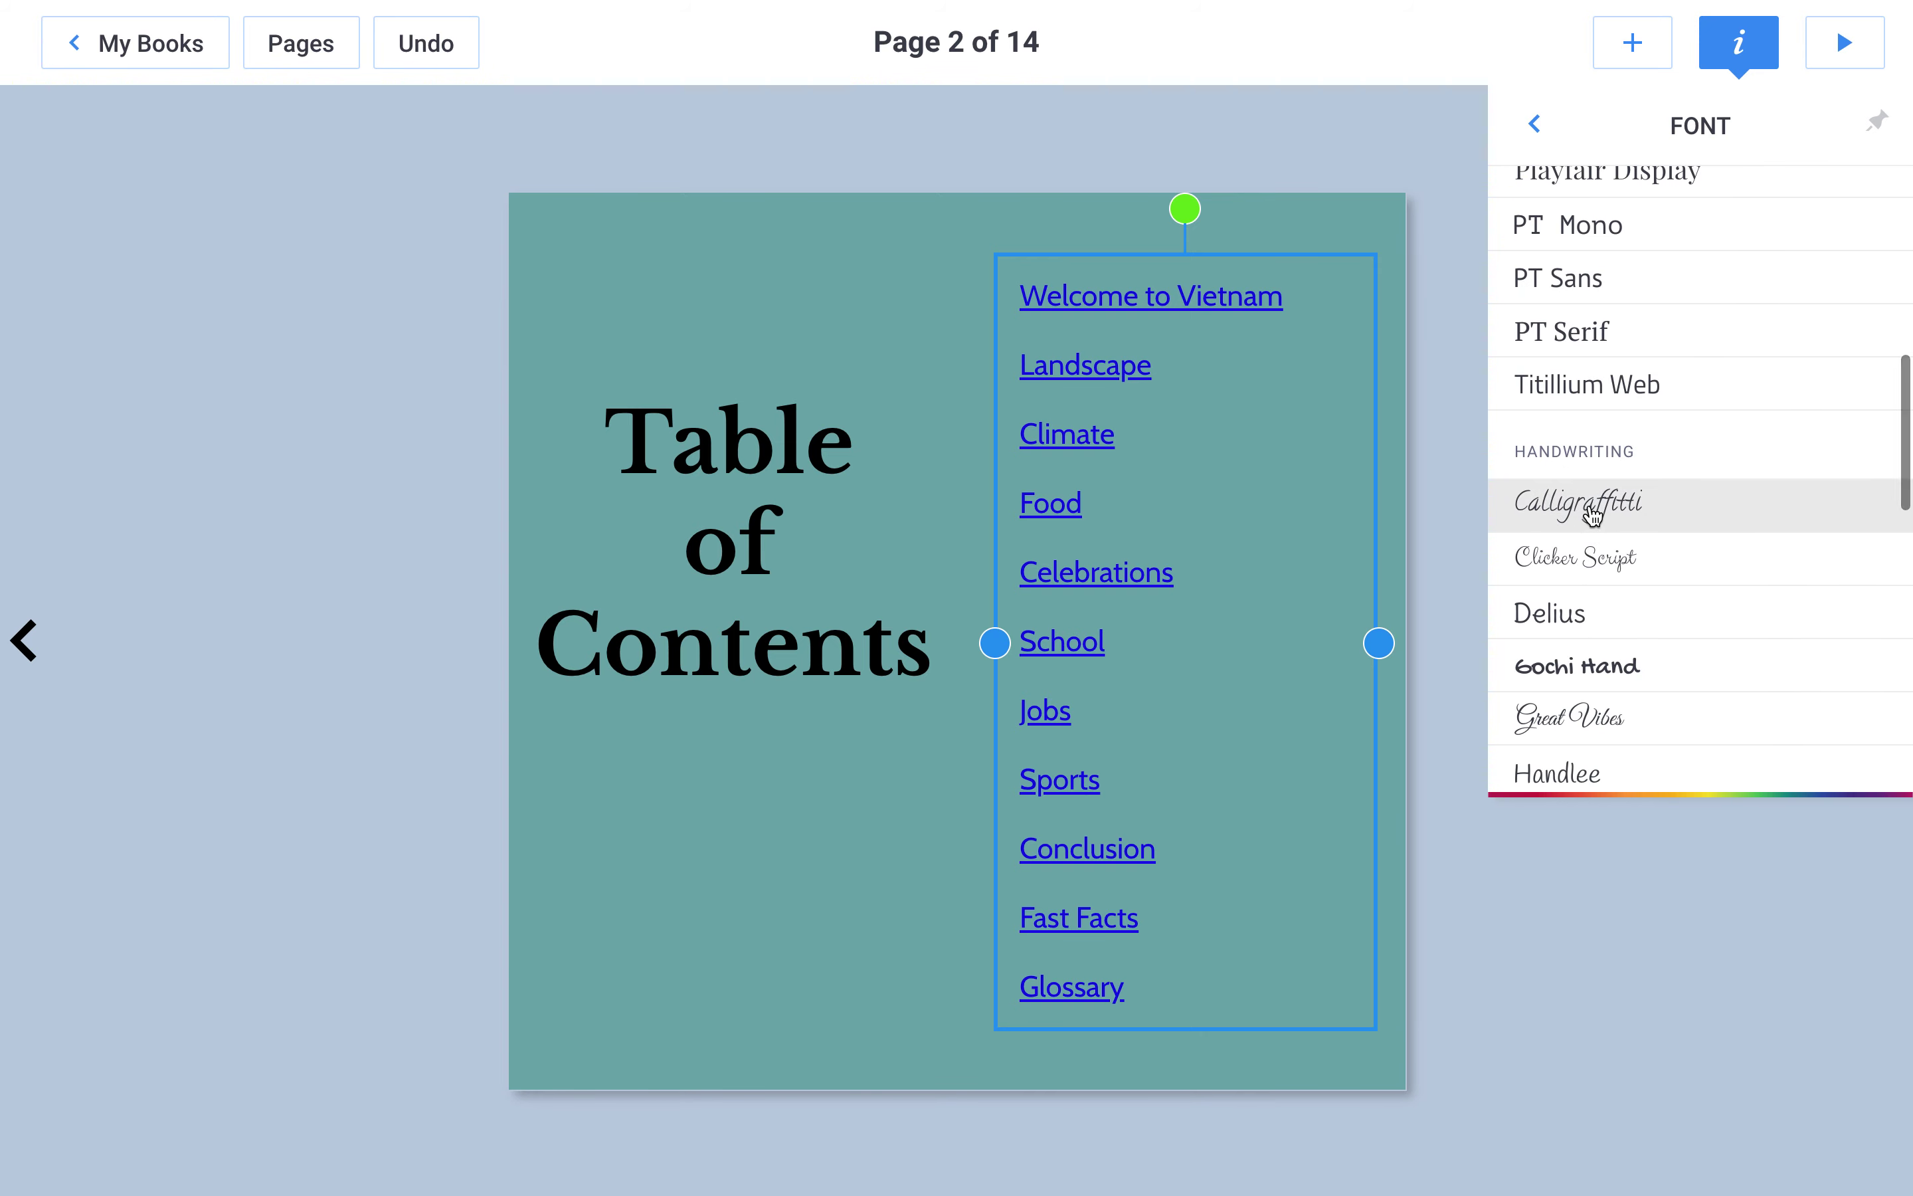
{"action": "left_click", "coordinate": [1593, 514]}
{"action": "left_click", "coordinate": [1573, 561]}
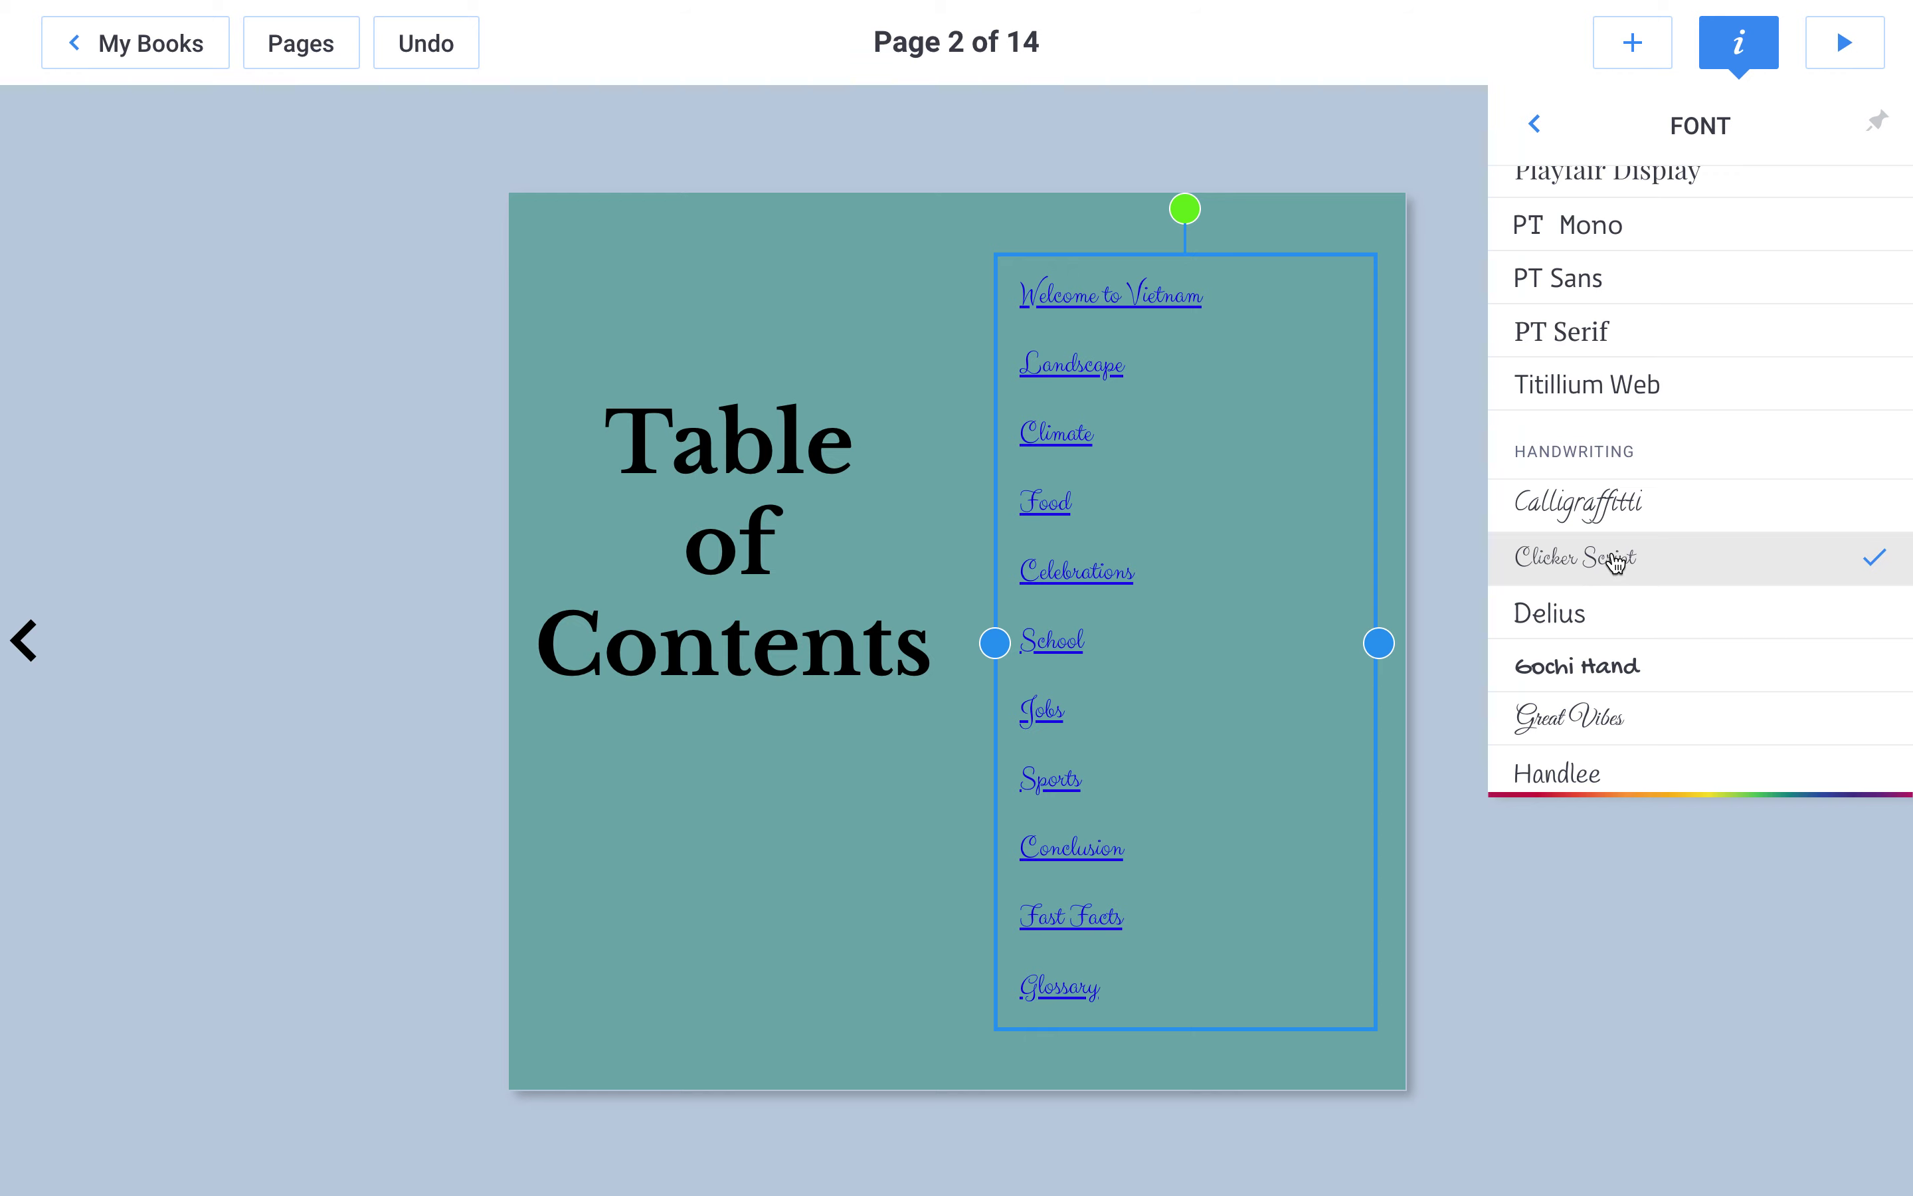
{"action": "left_click", "coordinate": [1592, 621]}
{"action": "left_click", "coordinate": [1596, 720]}
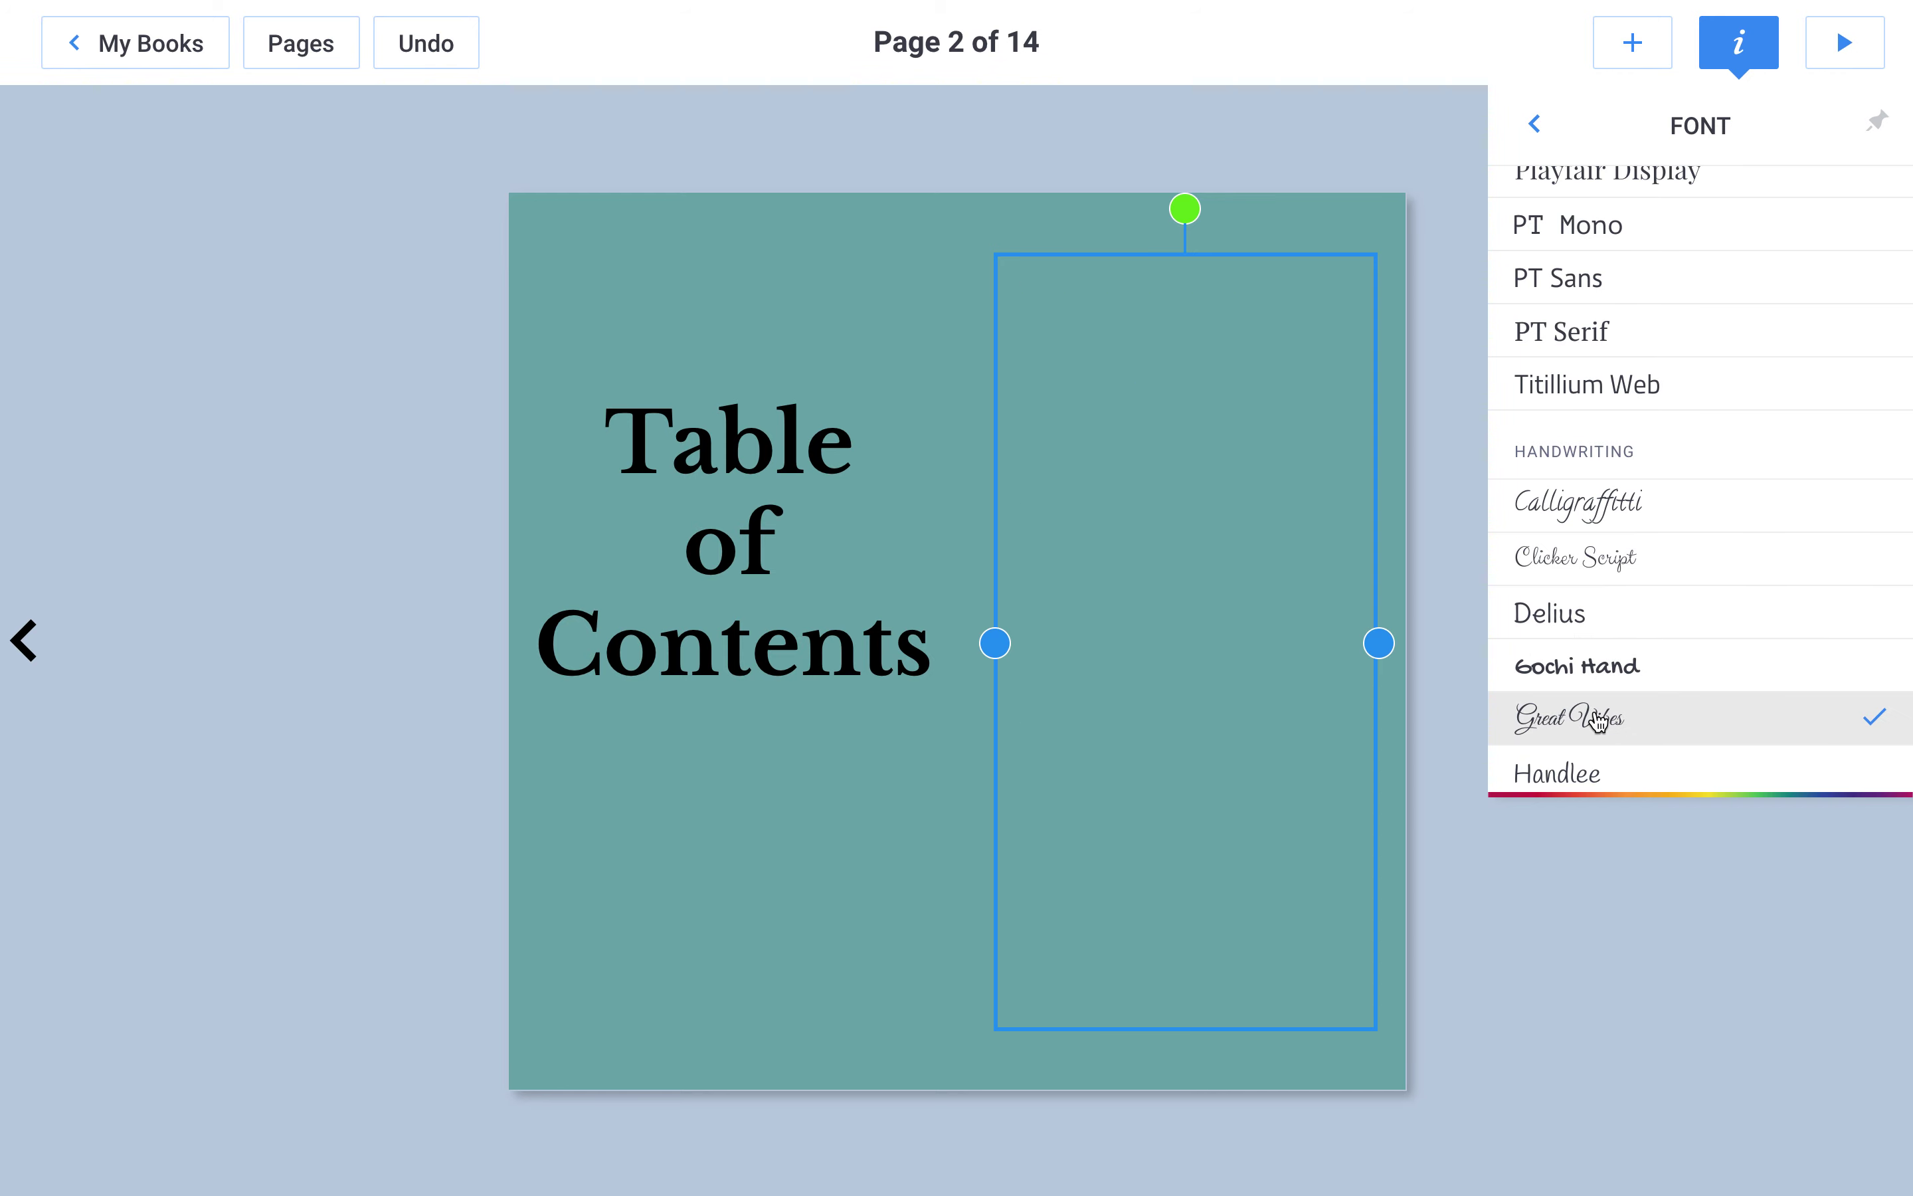
{"action": "left_click", "coordinate": [1605, 669]}
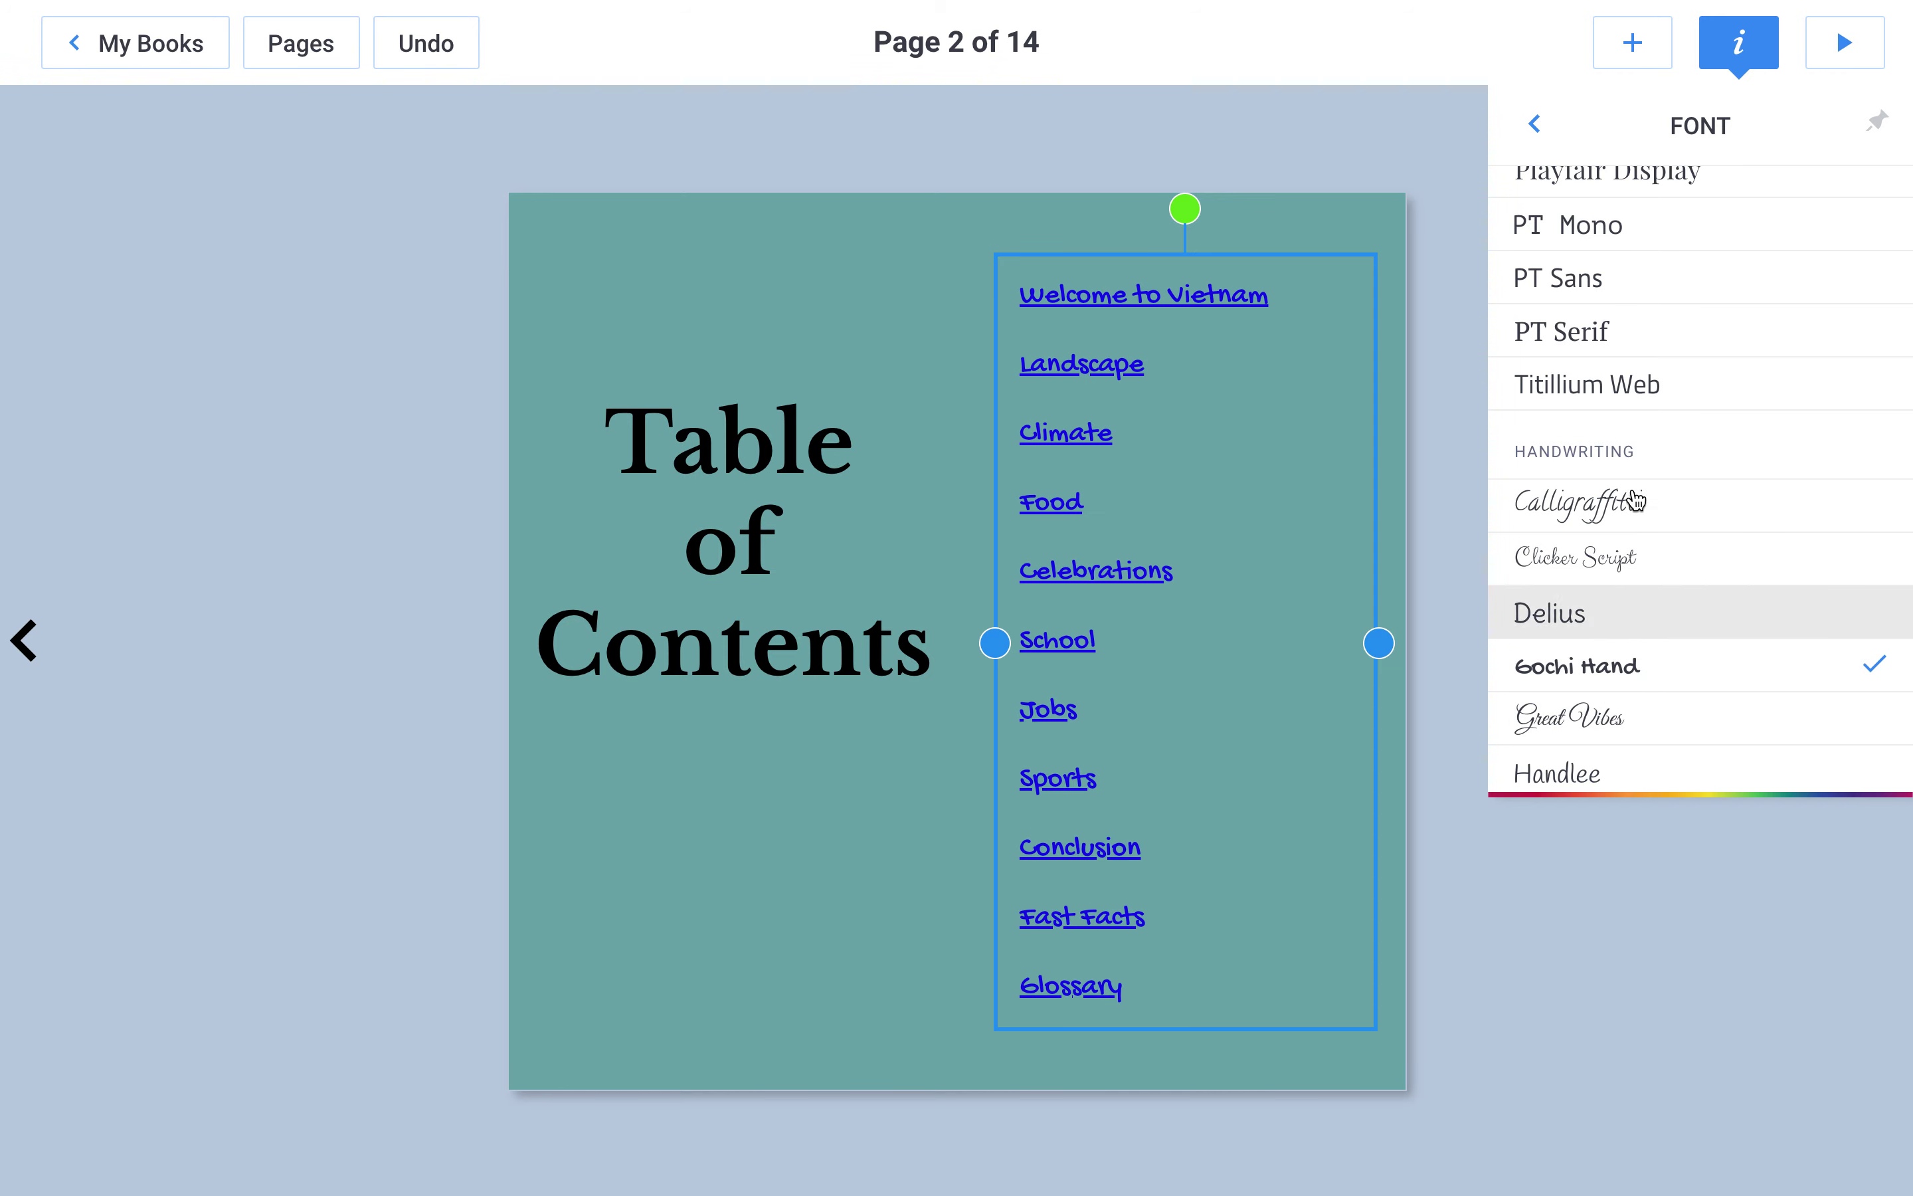
Step: Settle the links on Cabin after trying EB Garamond, then deselect them
{"action": "scroll", "coordinate": [1631, 427], "scroll_direction": "up", "scroll_amount": 9}
{"action": "left_click", "coordinate": [1621, 316]}
{"action": "left_click", "coordinate": [1609, 283]}
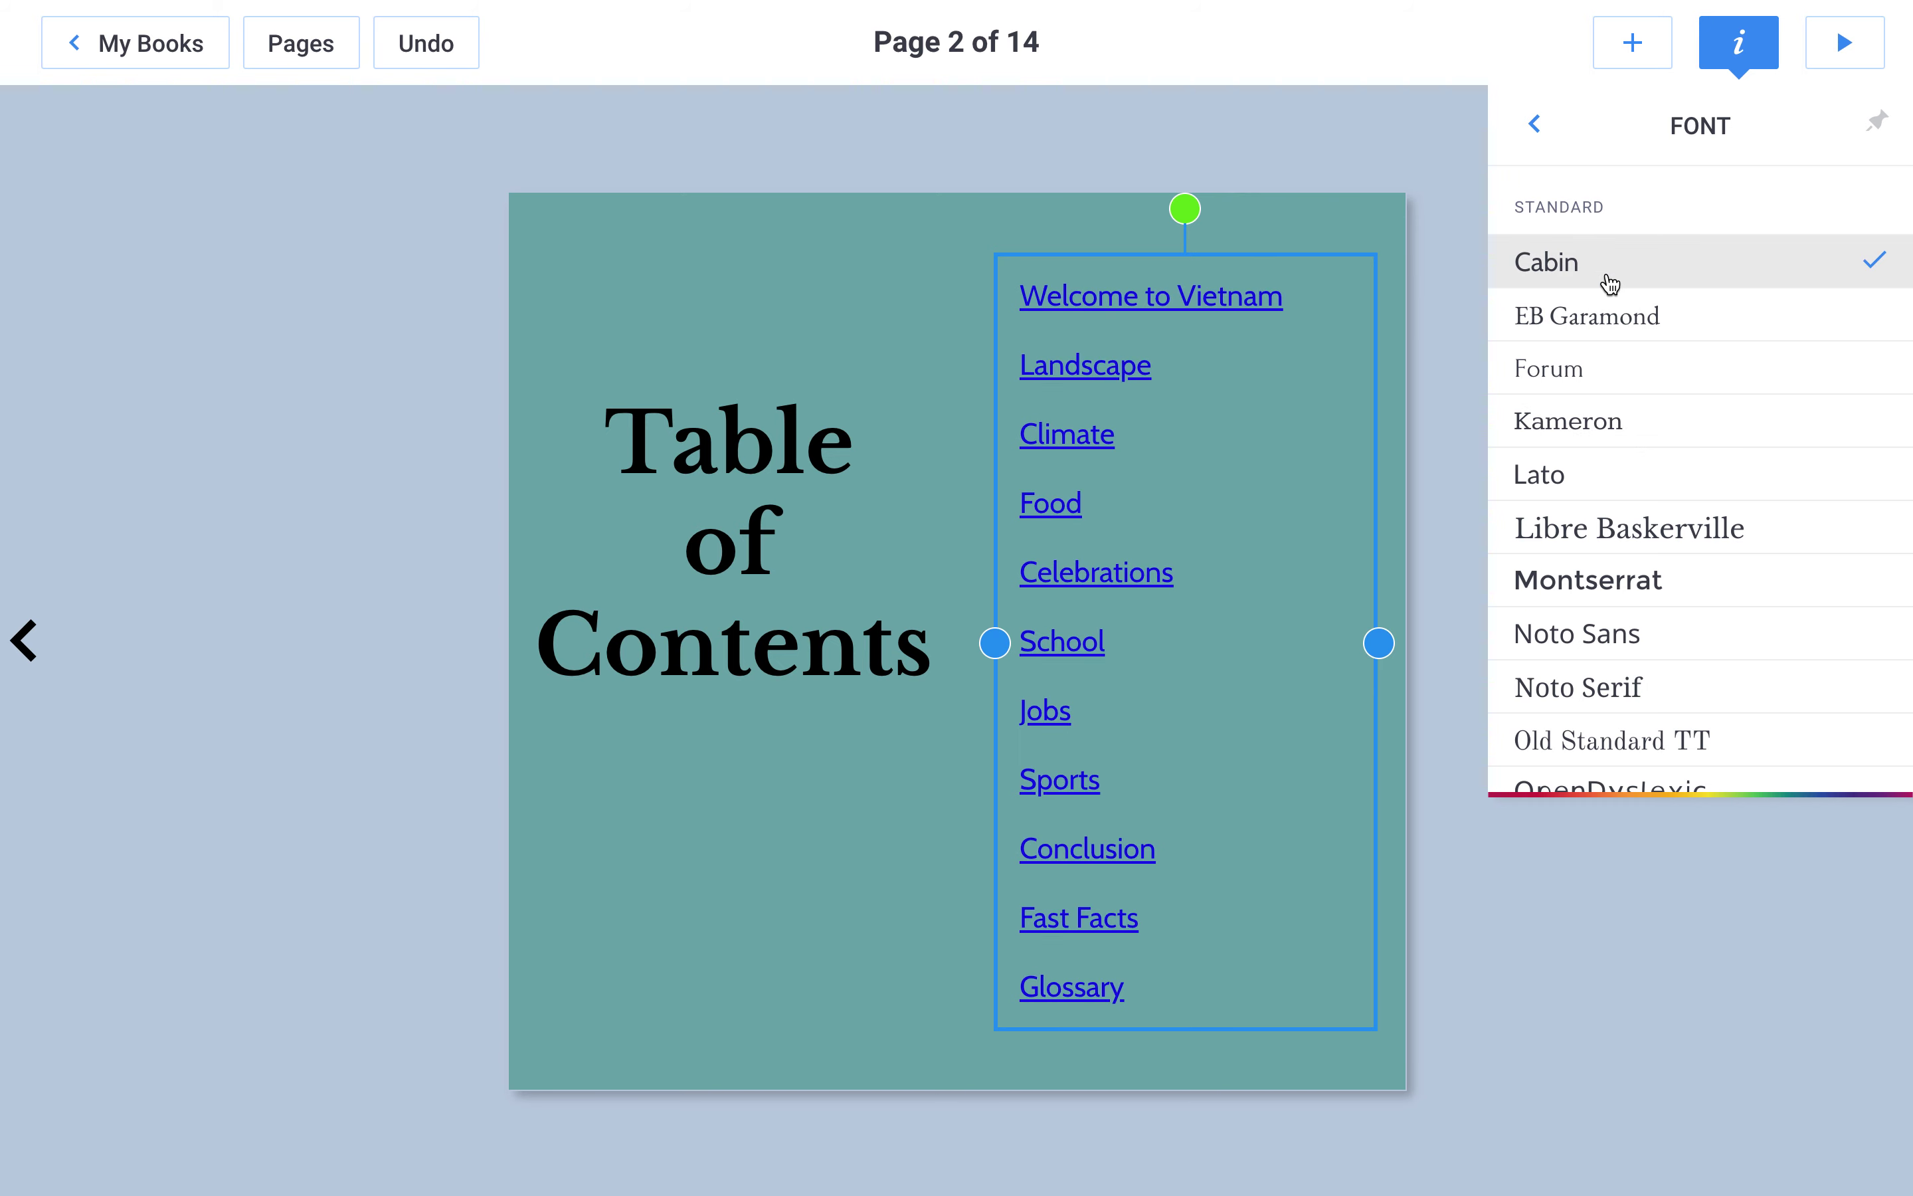
{"action": "left_click", "coordinate": [1357, 1058]}
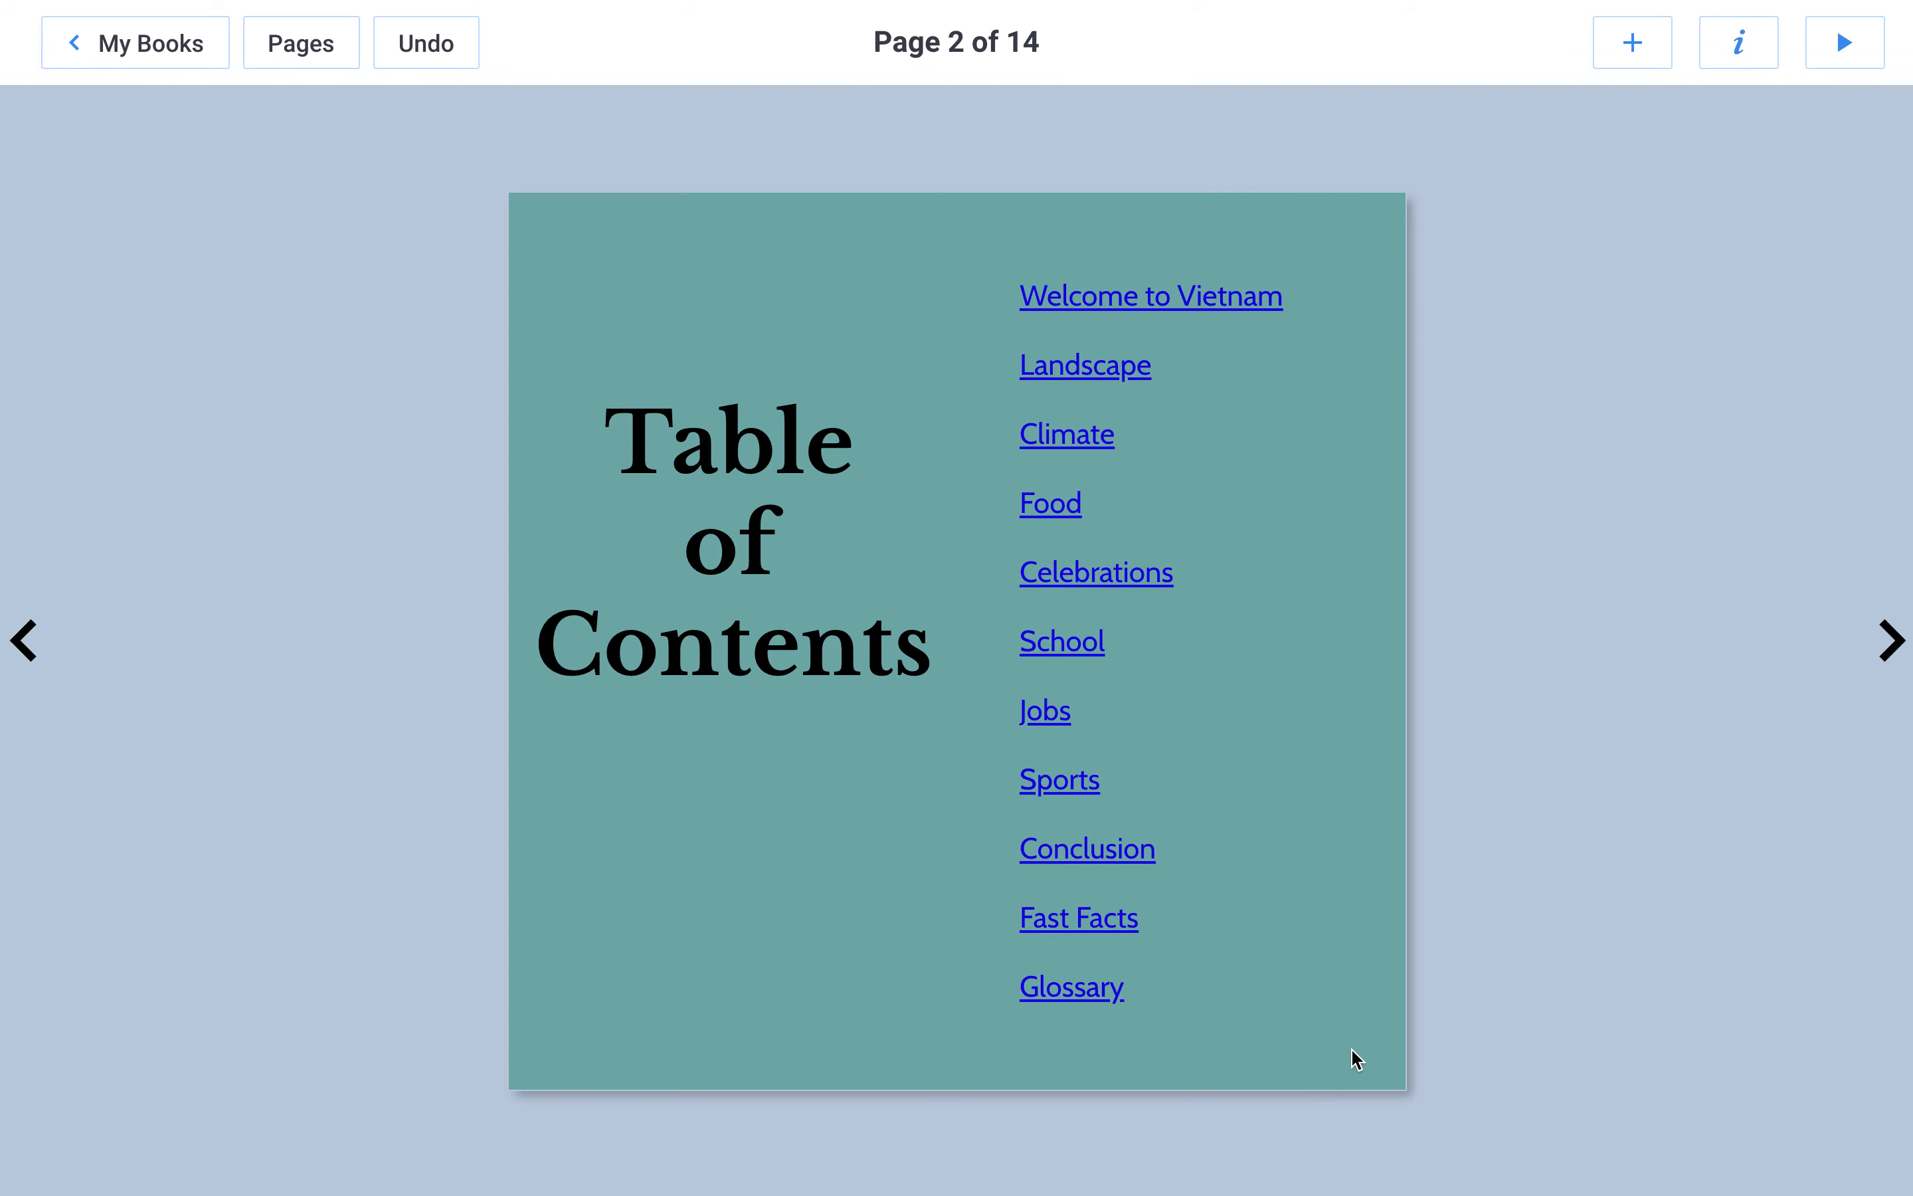
{"action": "left_click", "coordinate": [1739, 43]}
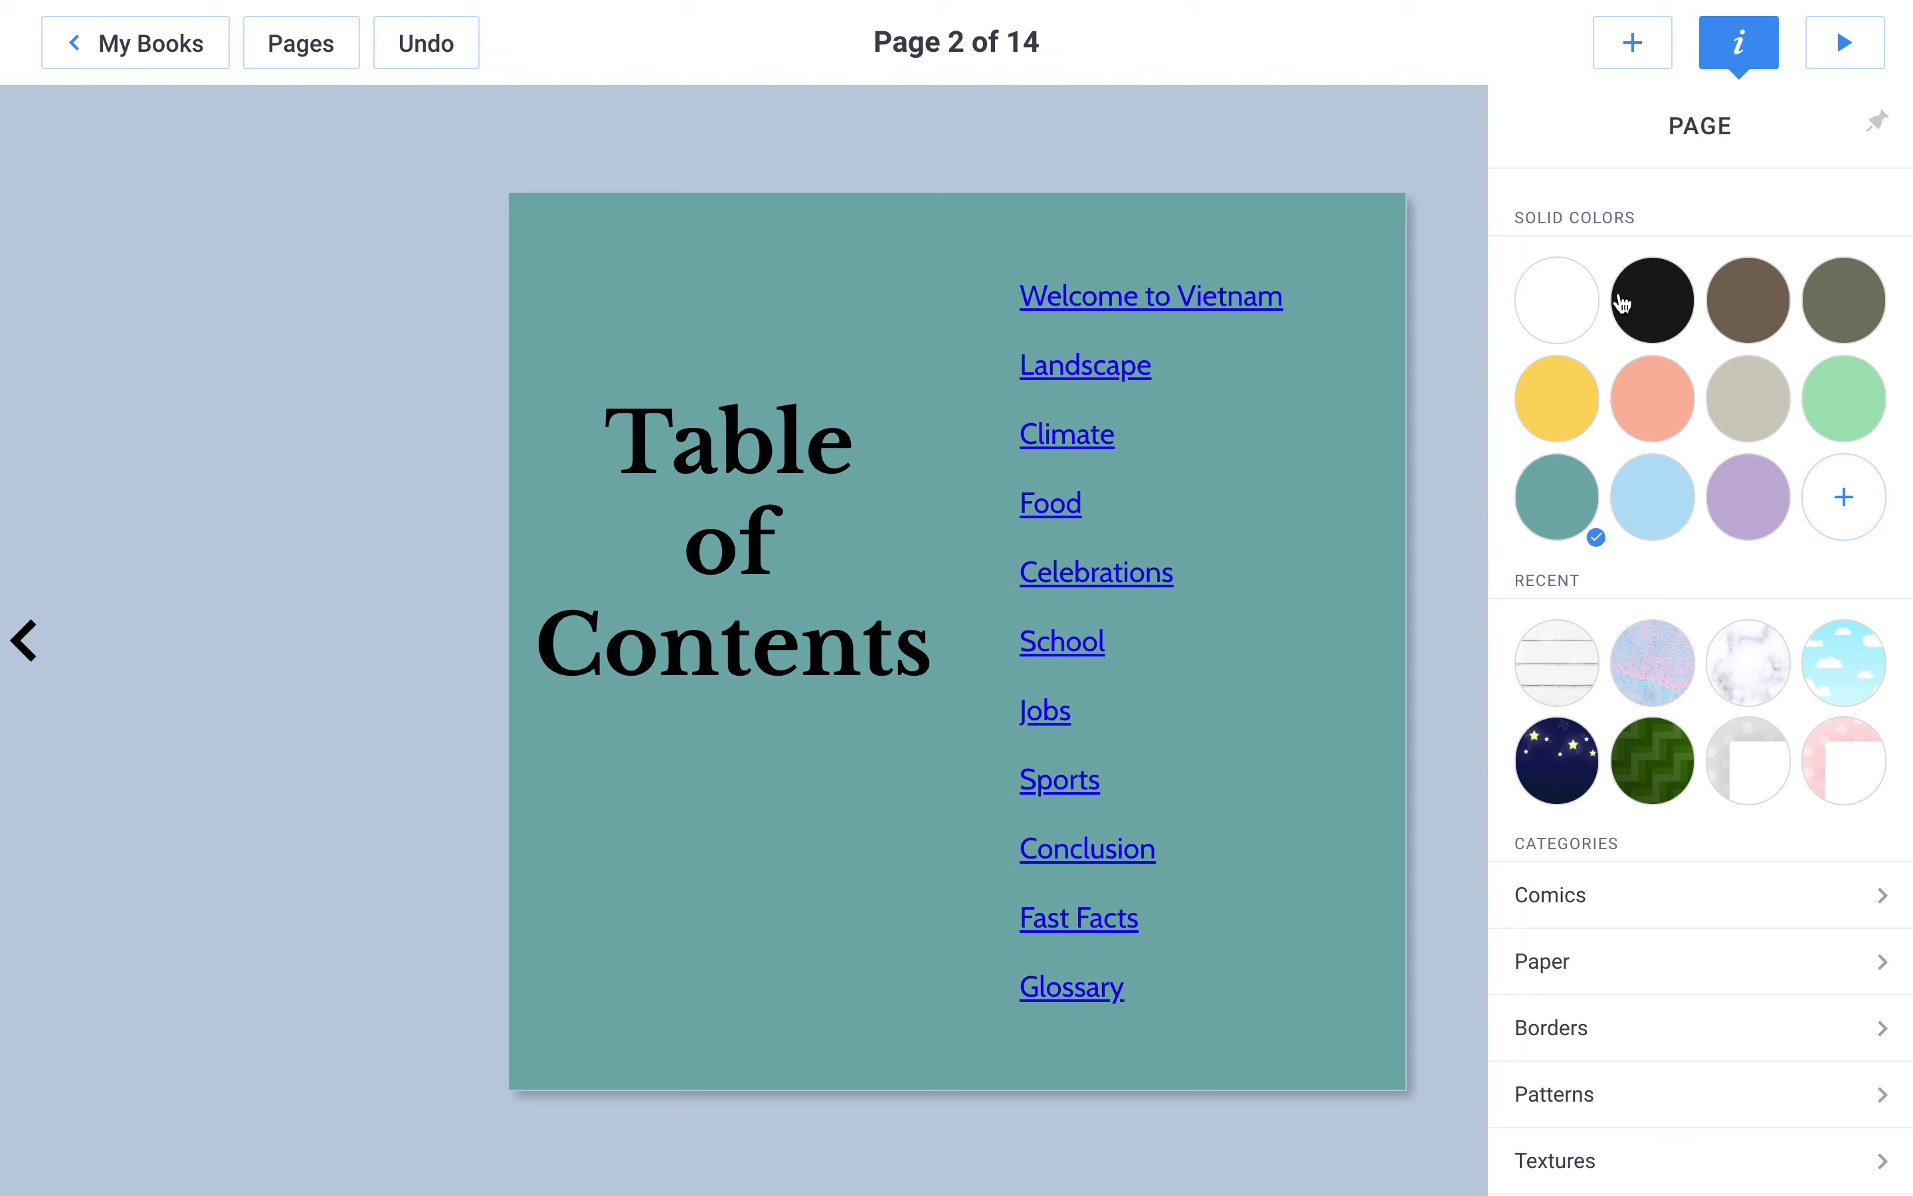
{"action": "left_click", "coordinate": [1364, 415]}
Step: On page 3, set the Welcome to Vietnam! heading to Libre Baskerville
{"action": "left_click", "coordinate": [1885, 639]}
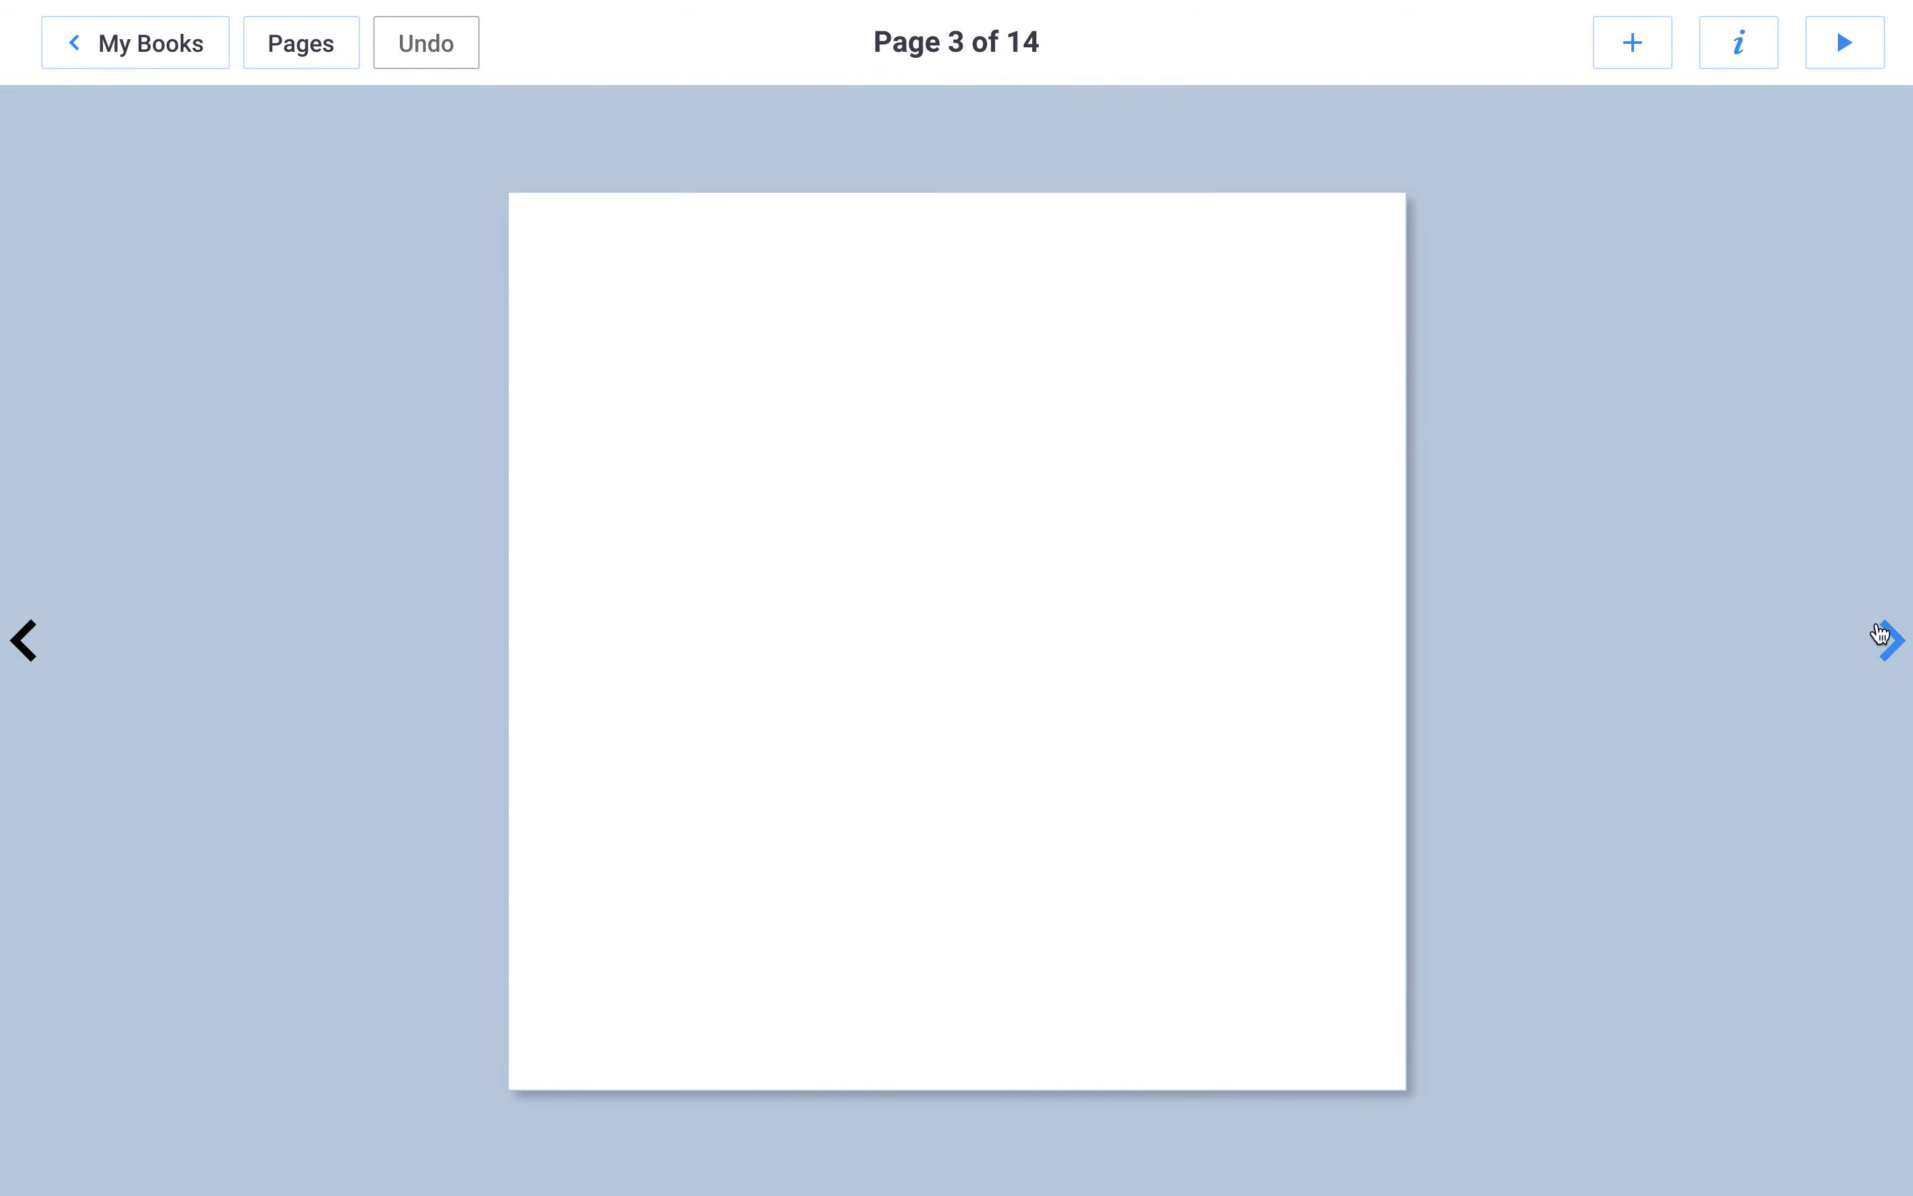
{"action": "left_click", "coordinate": [752, 953]}
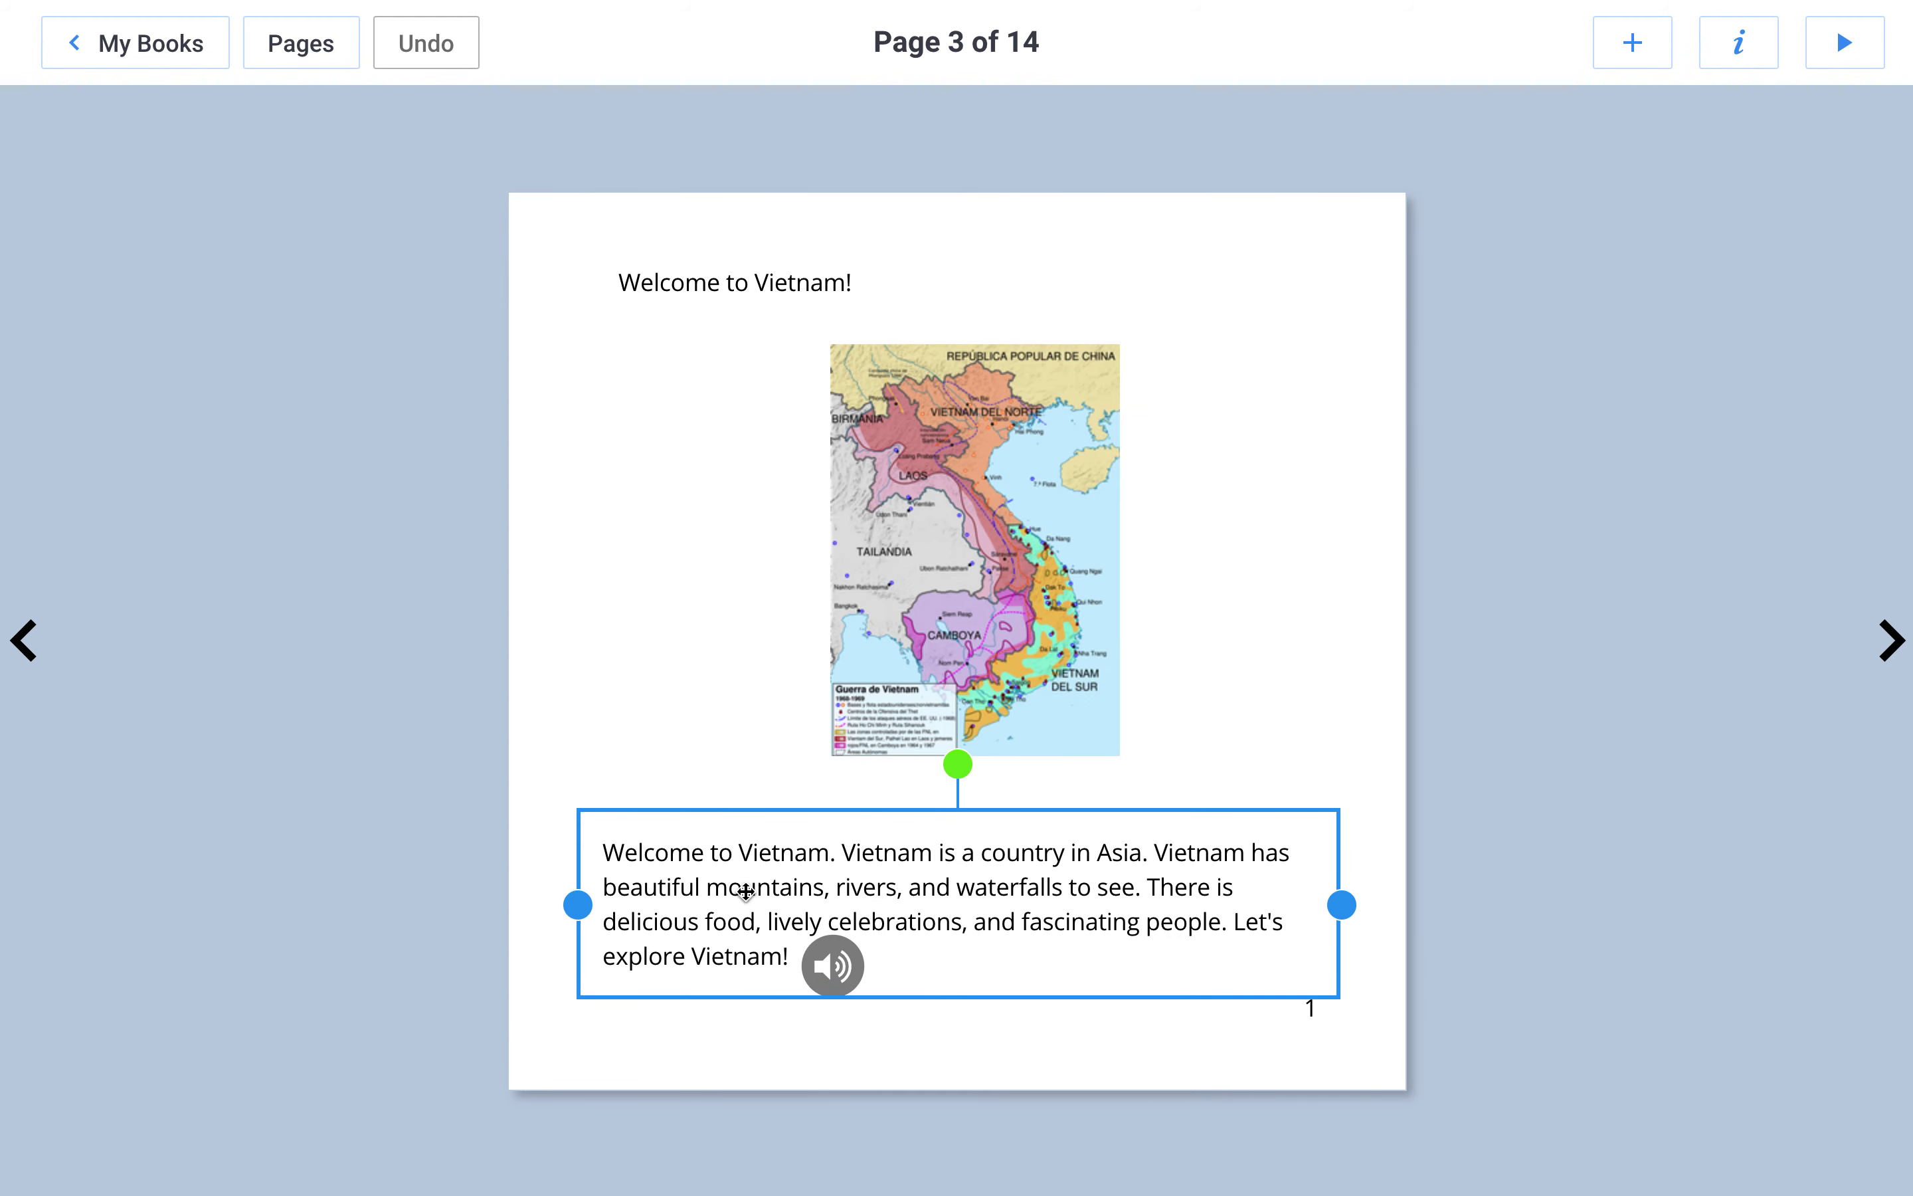
{"action": "left_click", "coordinate": [794, 281]}
{"action": "left_click", "coordinate": [1735, 42]}
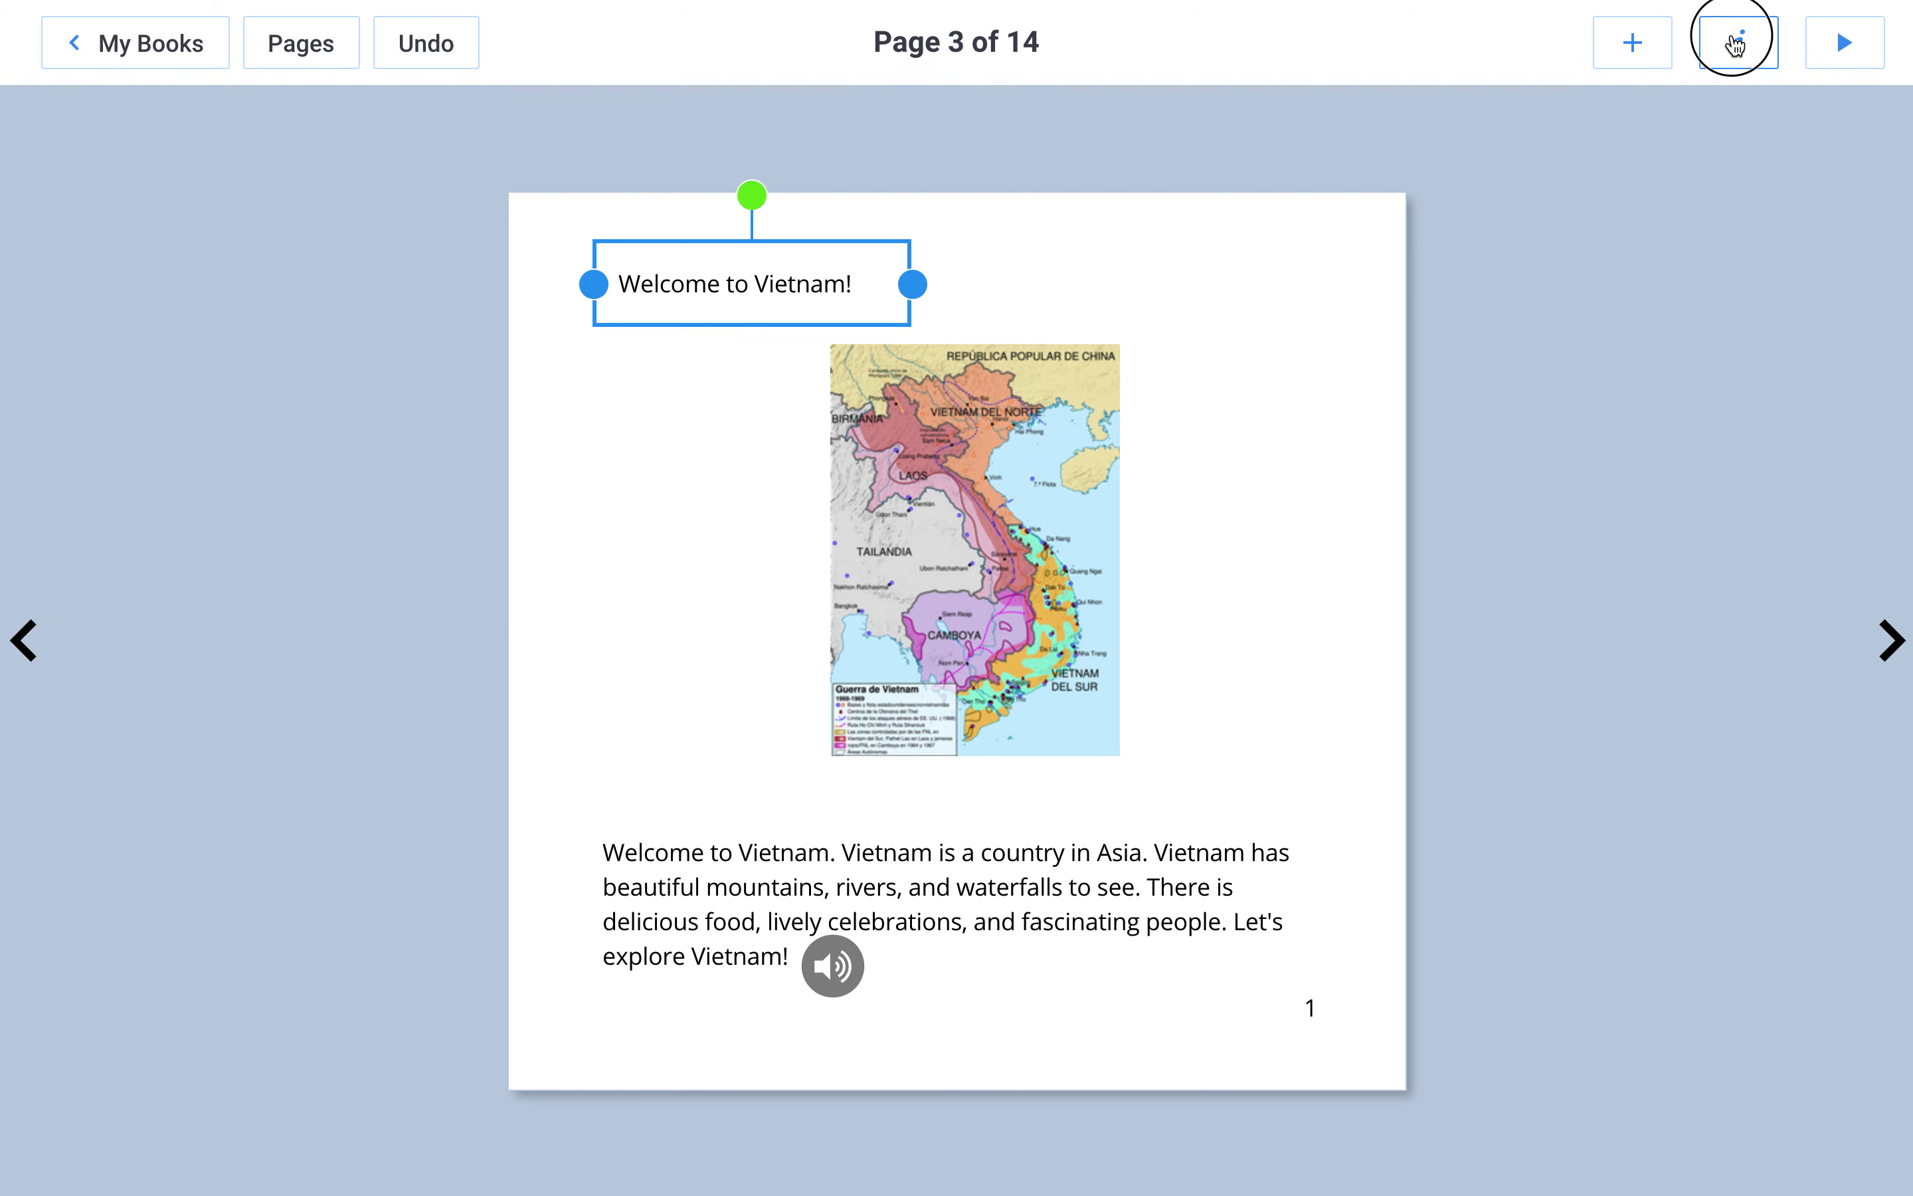
{"action": "left_click", "coordinate": [1743, 382]}
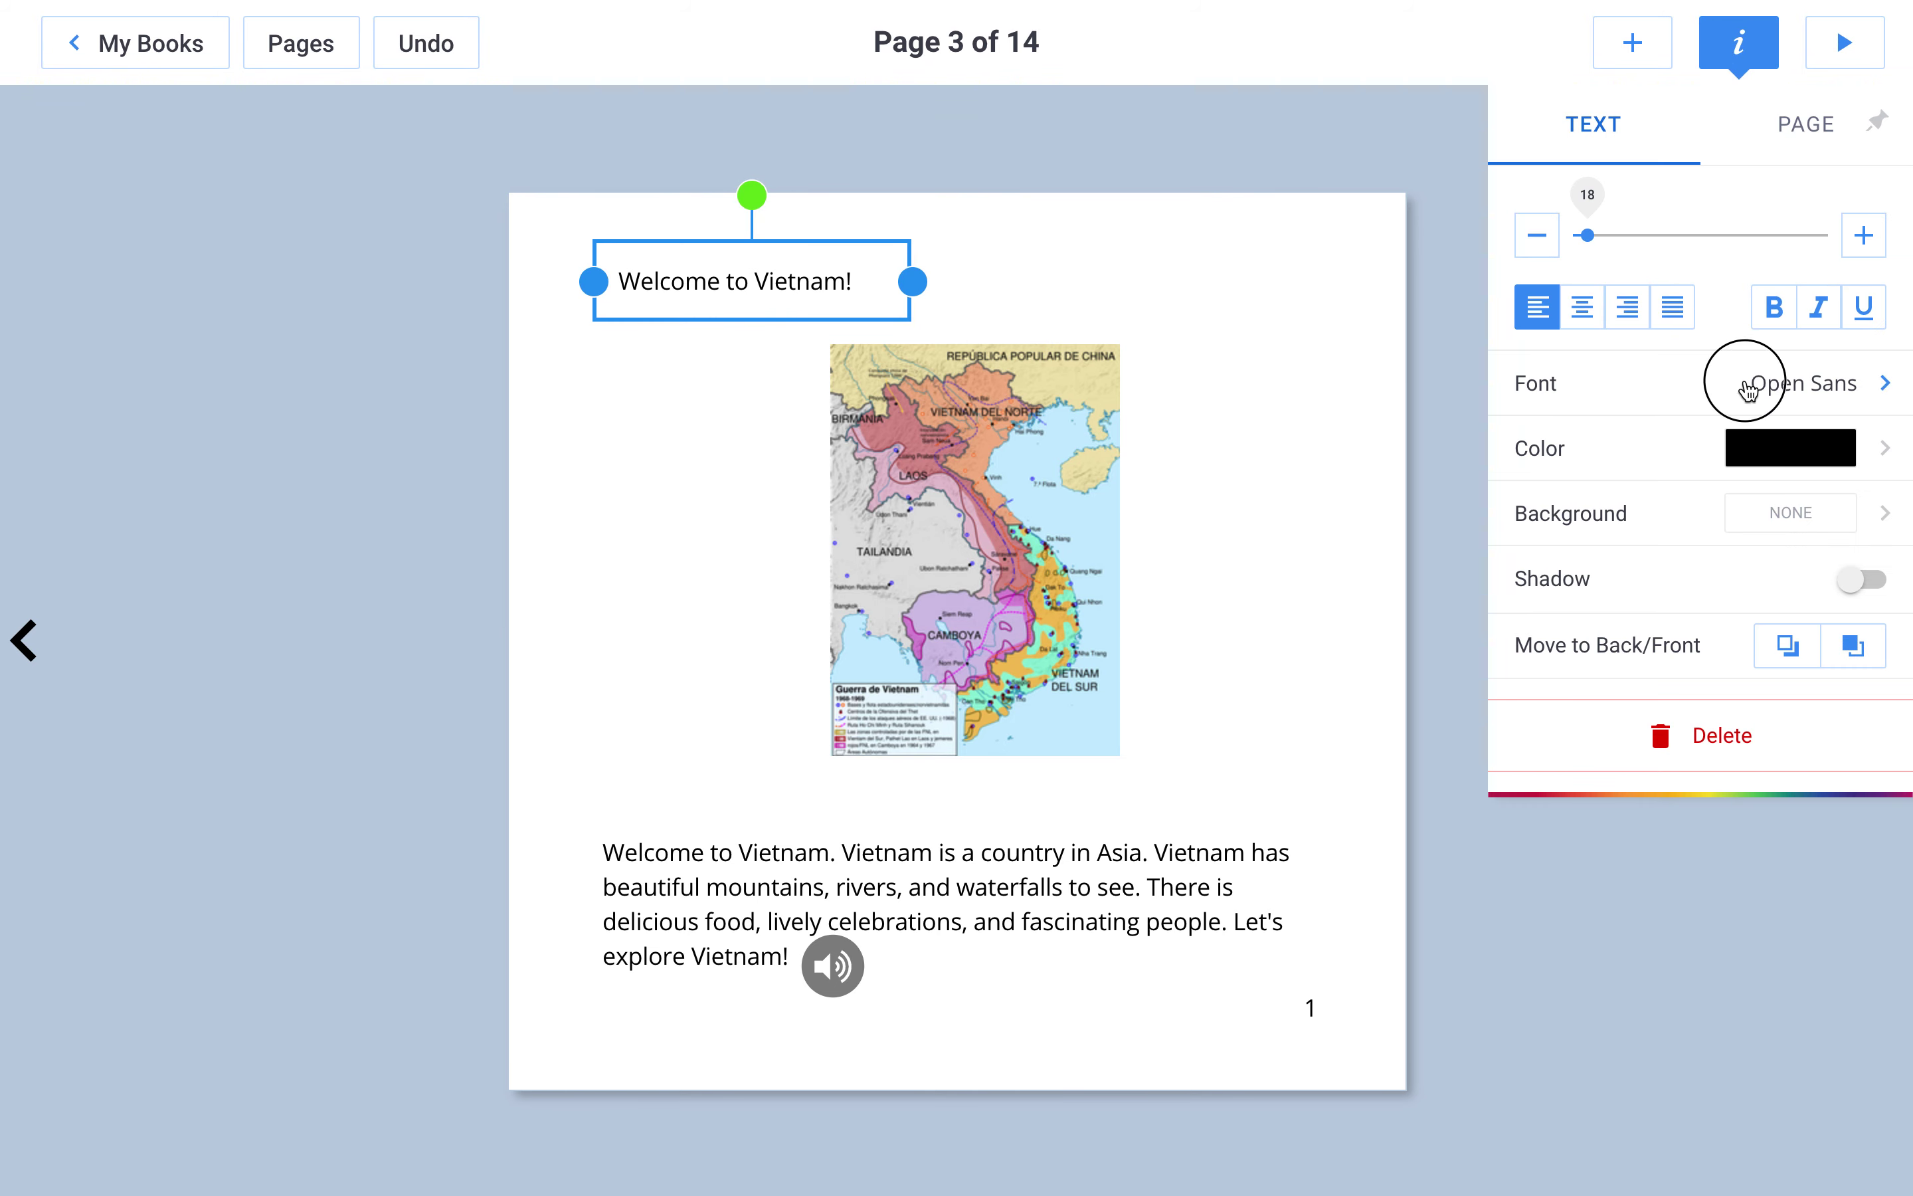
{"action": "left_click", "coordinate": [1610, 518]}
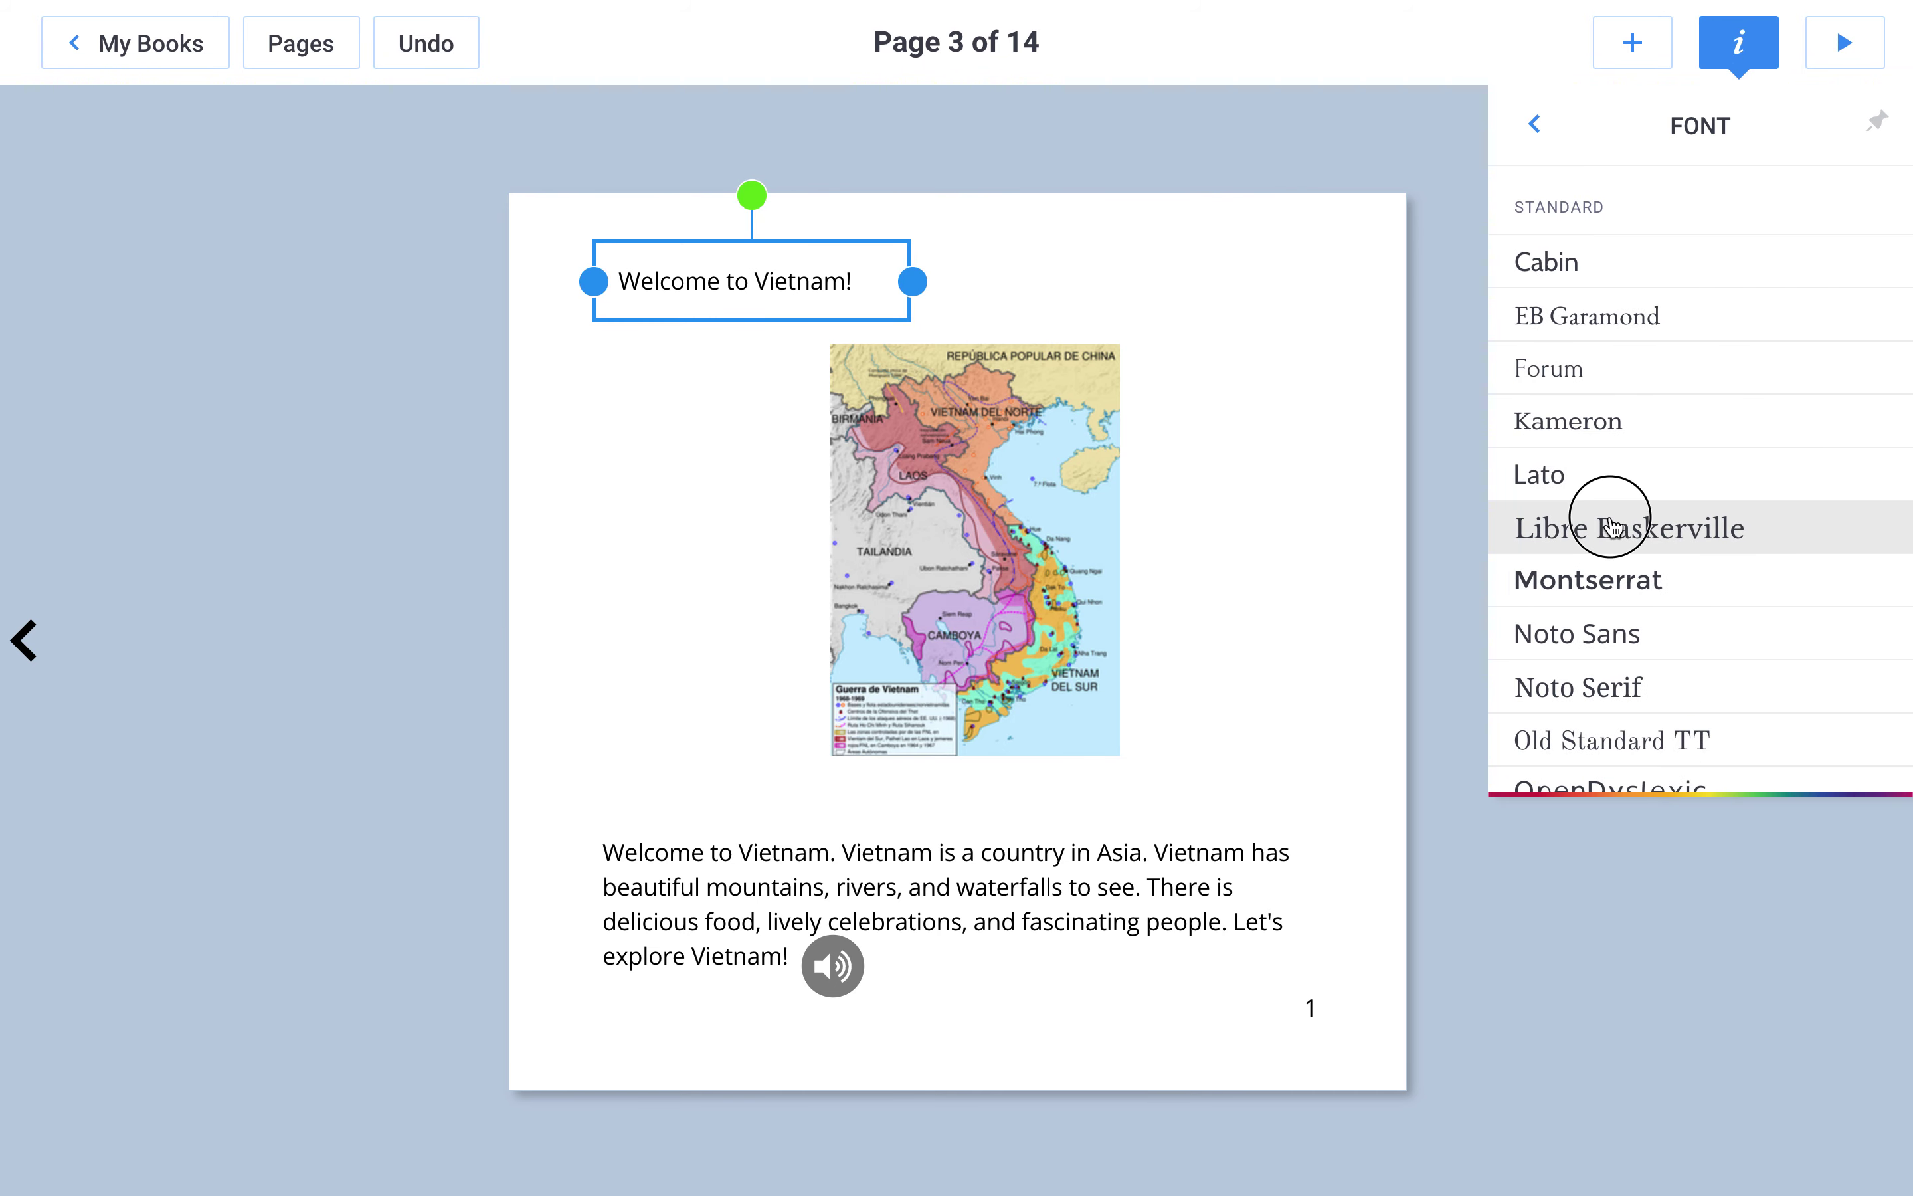
Step: Raise the heading's text size to 33 and make it bold
{"action": "left_click", "coordinate": [1551, 130]}
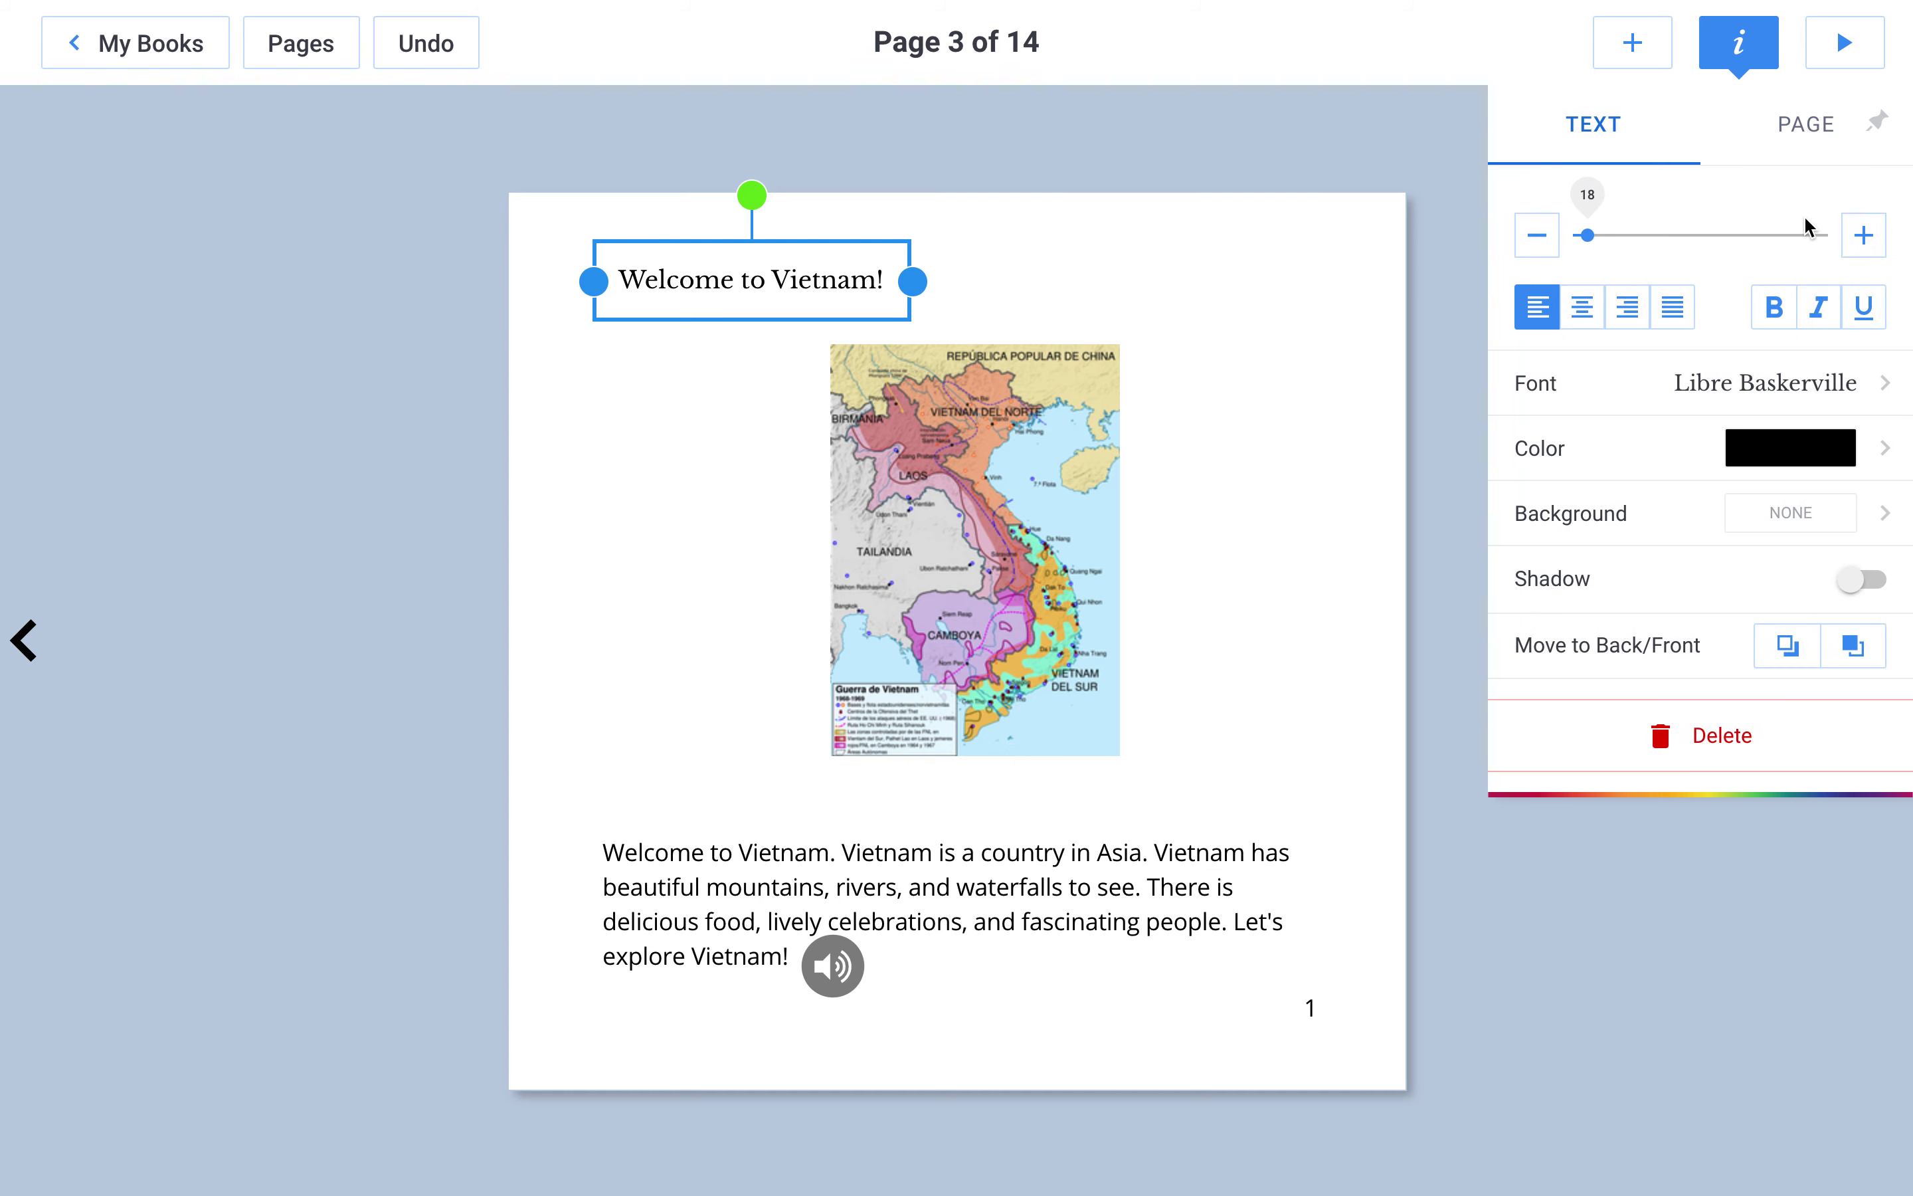
{"action": "left_click", "coordinate": [1864, 235]}
{"action": "left_click", "coordinate": [1864, 235]}
{"action": "left_click", "coordinate": [1864, 235]}
{"action": "left_click", "coordinate": [1864, 235]}
{"action": "left_click", "coordinate": [1864, 235]}
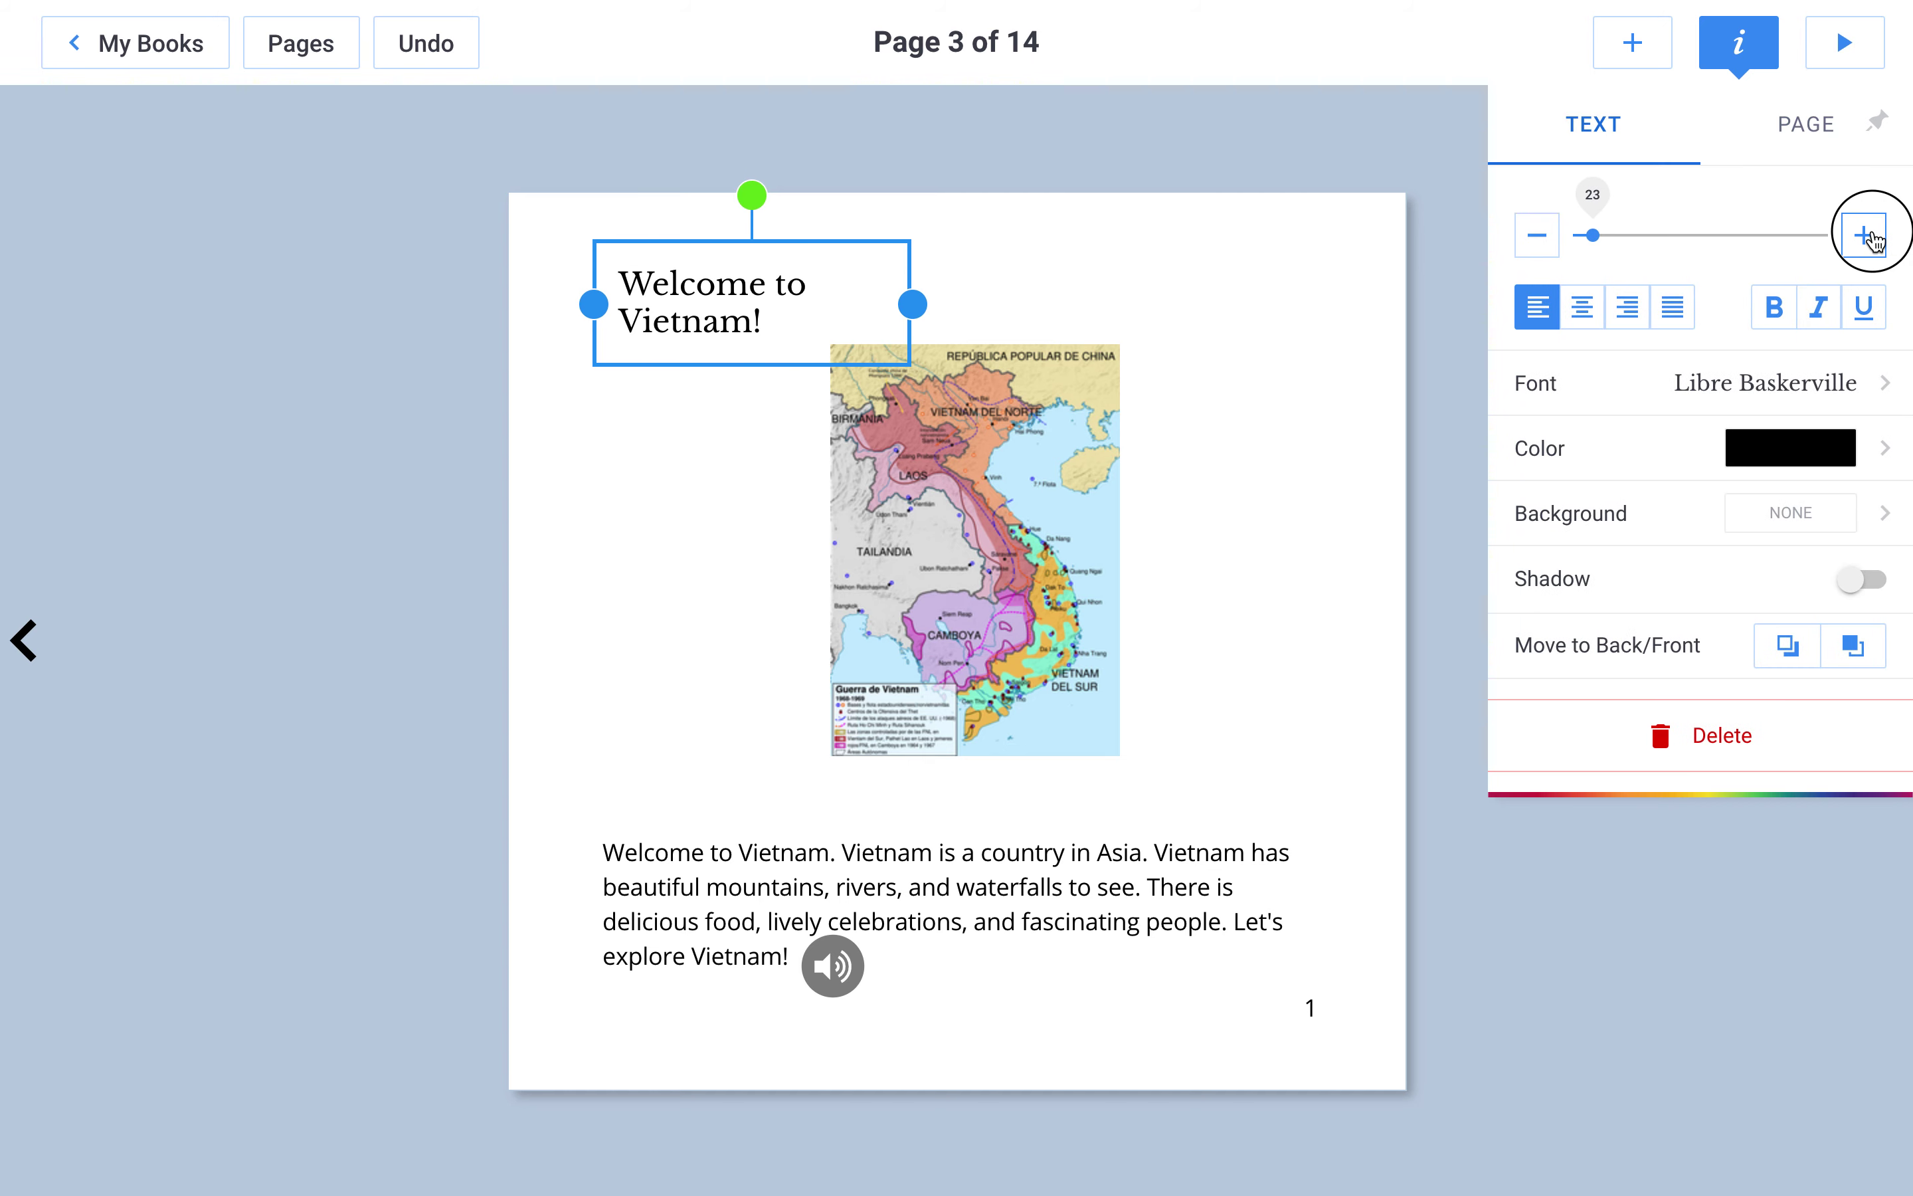
{"action": "left_click", "coordinate": [1864, 235]}
{"action": "left_click", "coordinate": [1864, 235]}
{"action": "left_click", "coordinate": [1864, 235]}
{"action": "left_click", "coordinate": [1863, 235]}
{"action": "left_click", "coordinate": [1864, 235]}
{"action": "left_click", "coordinate": [1864, 235]}
{"action": "left_click", "coordinate": [1864, 236]}
{"action": "left_click", "coordinate": [1864, 235]}
{"action": "left_click", "coordinate": [1864, 235]}
{"action": "left_click", "coordinate": [1775, 309]}
Step: Widen the heading box to both sides and keep its text colour black
{"action": "left_click_drag", "start_coordinate": [923, 345], "coordinate": [1348, 327]}
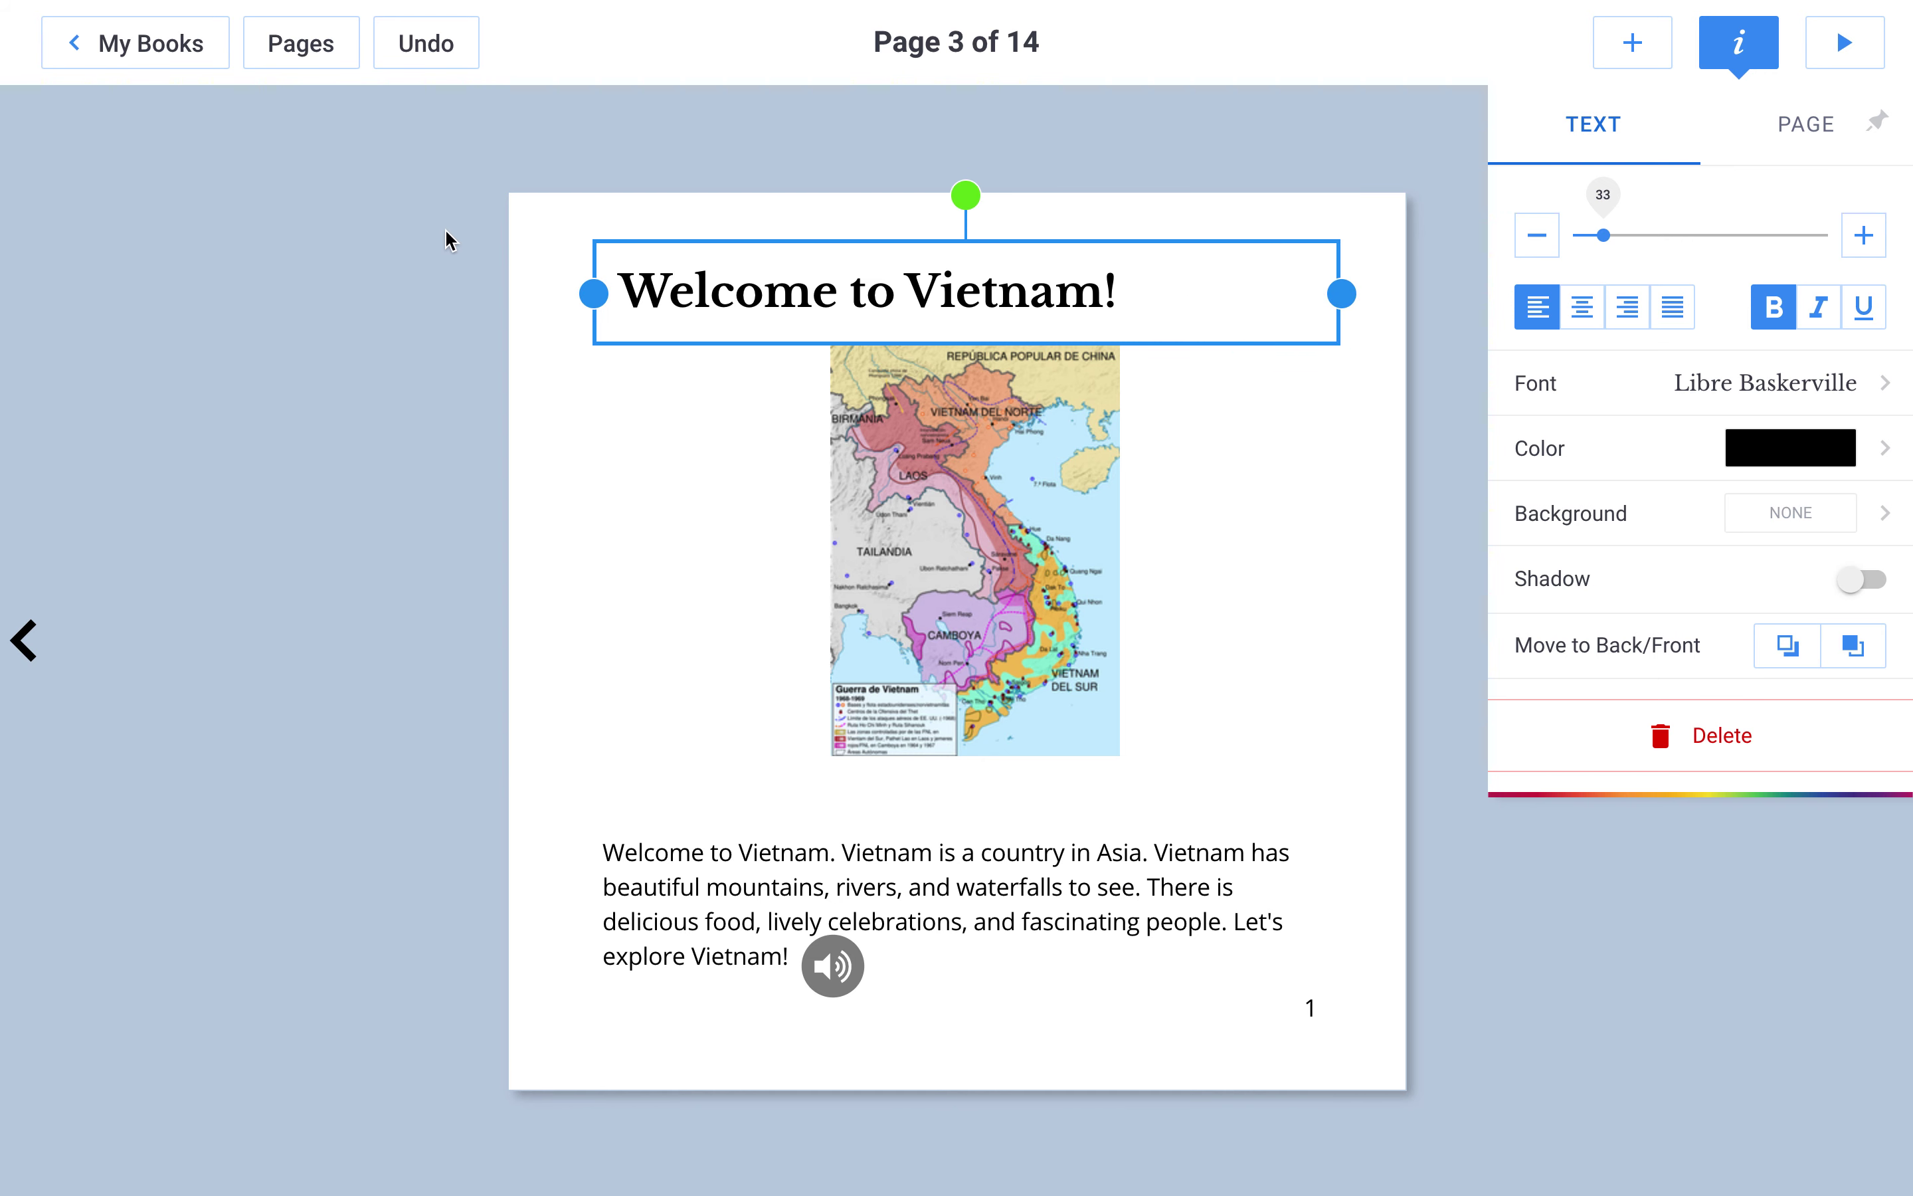
{"action": "left_click_drag", "start_coordinate": [596, 295], "coordinate": [552, 298]}
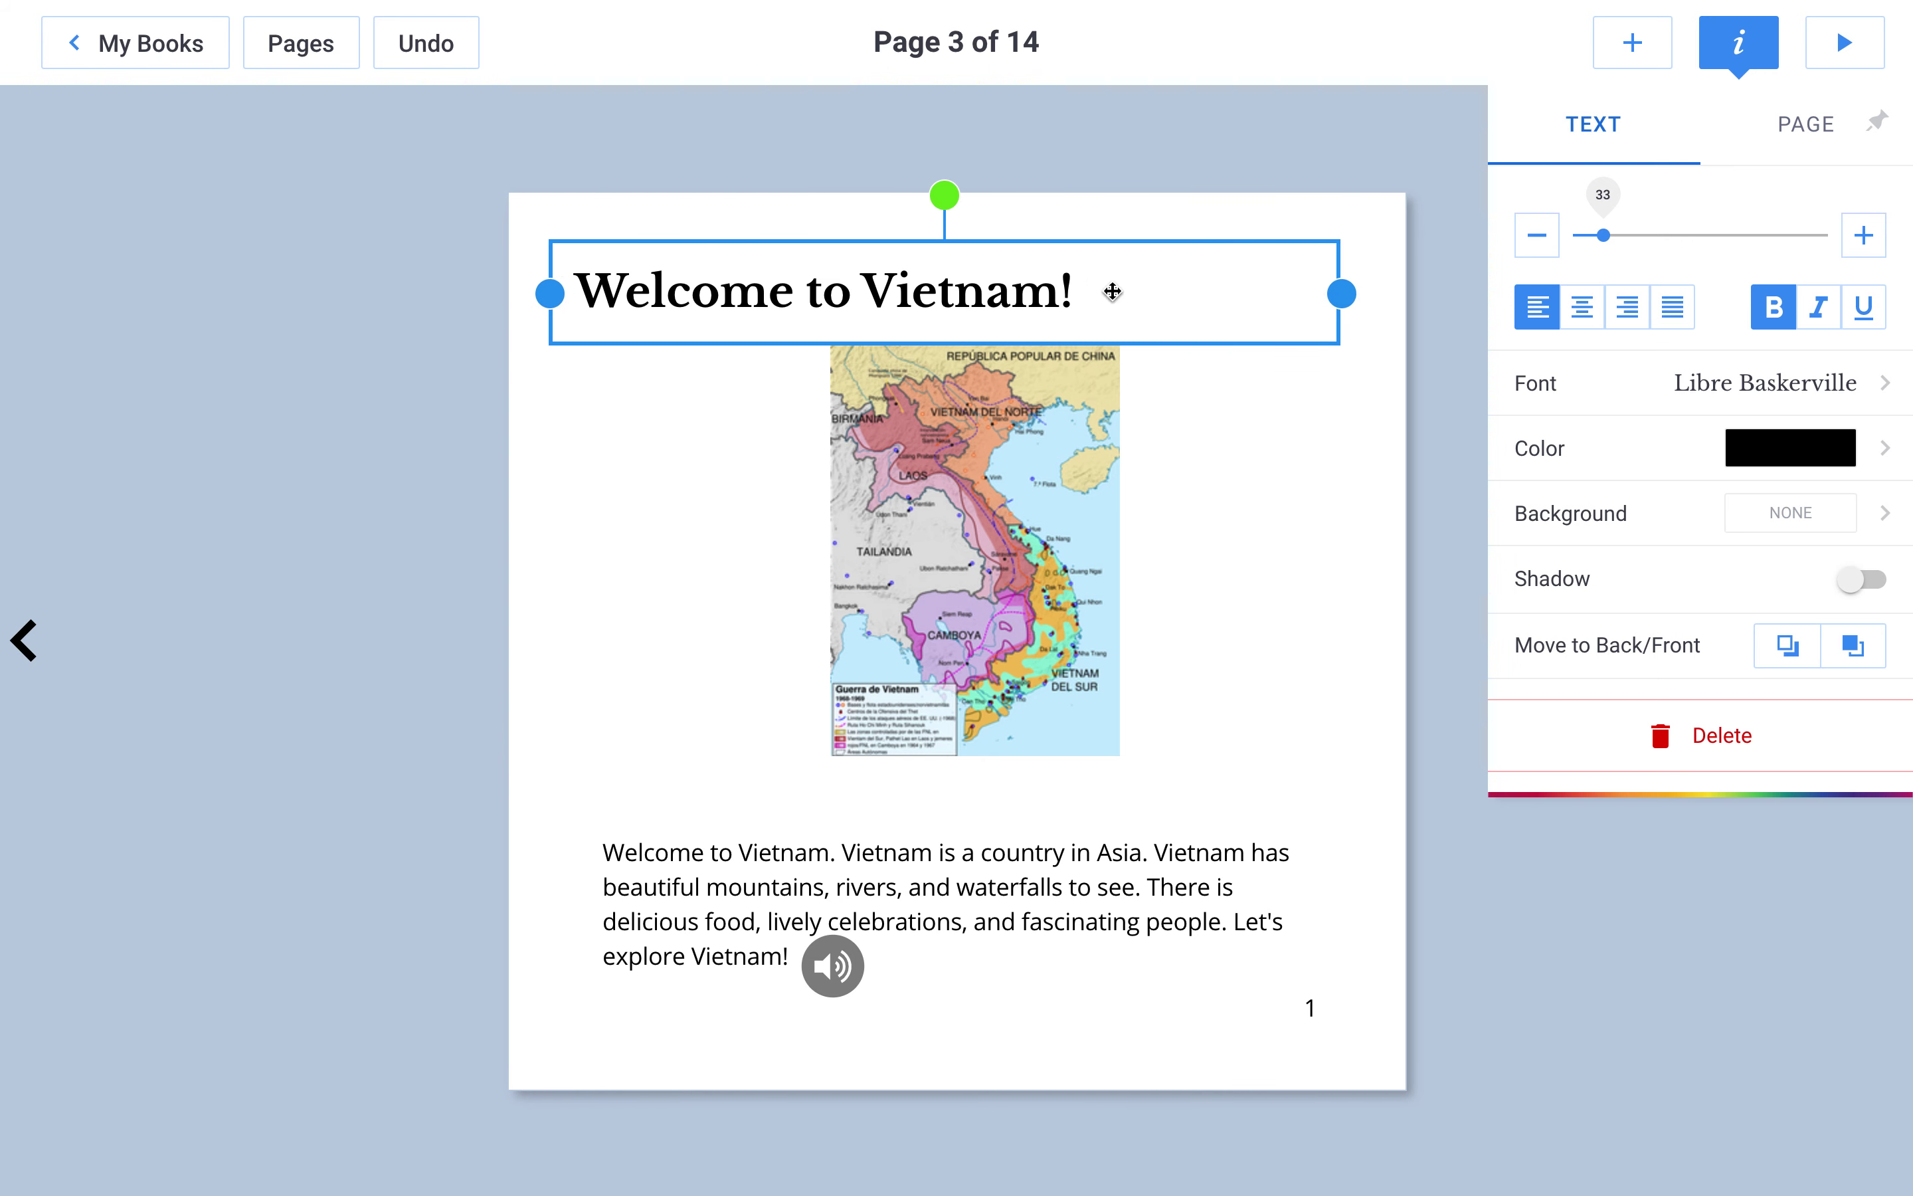
{"action": "left_click", "coordinate": [1830, 465]}
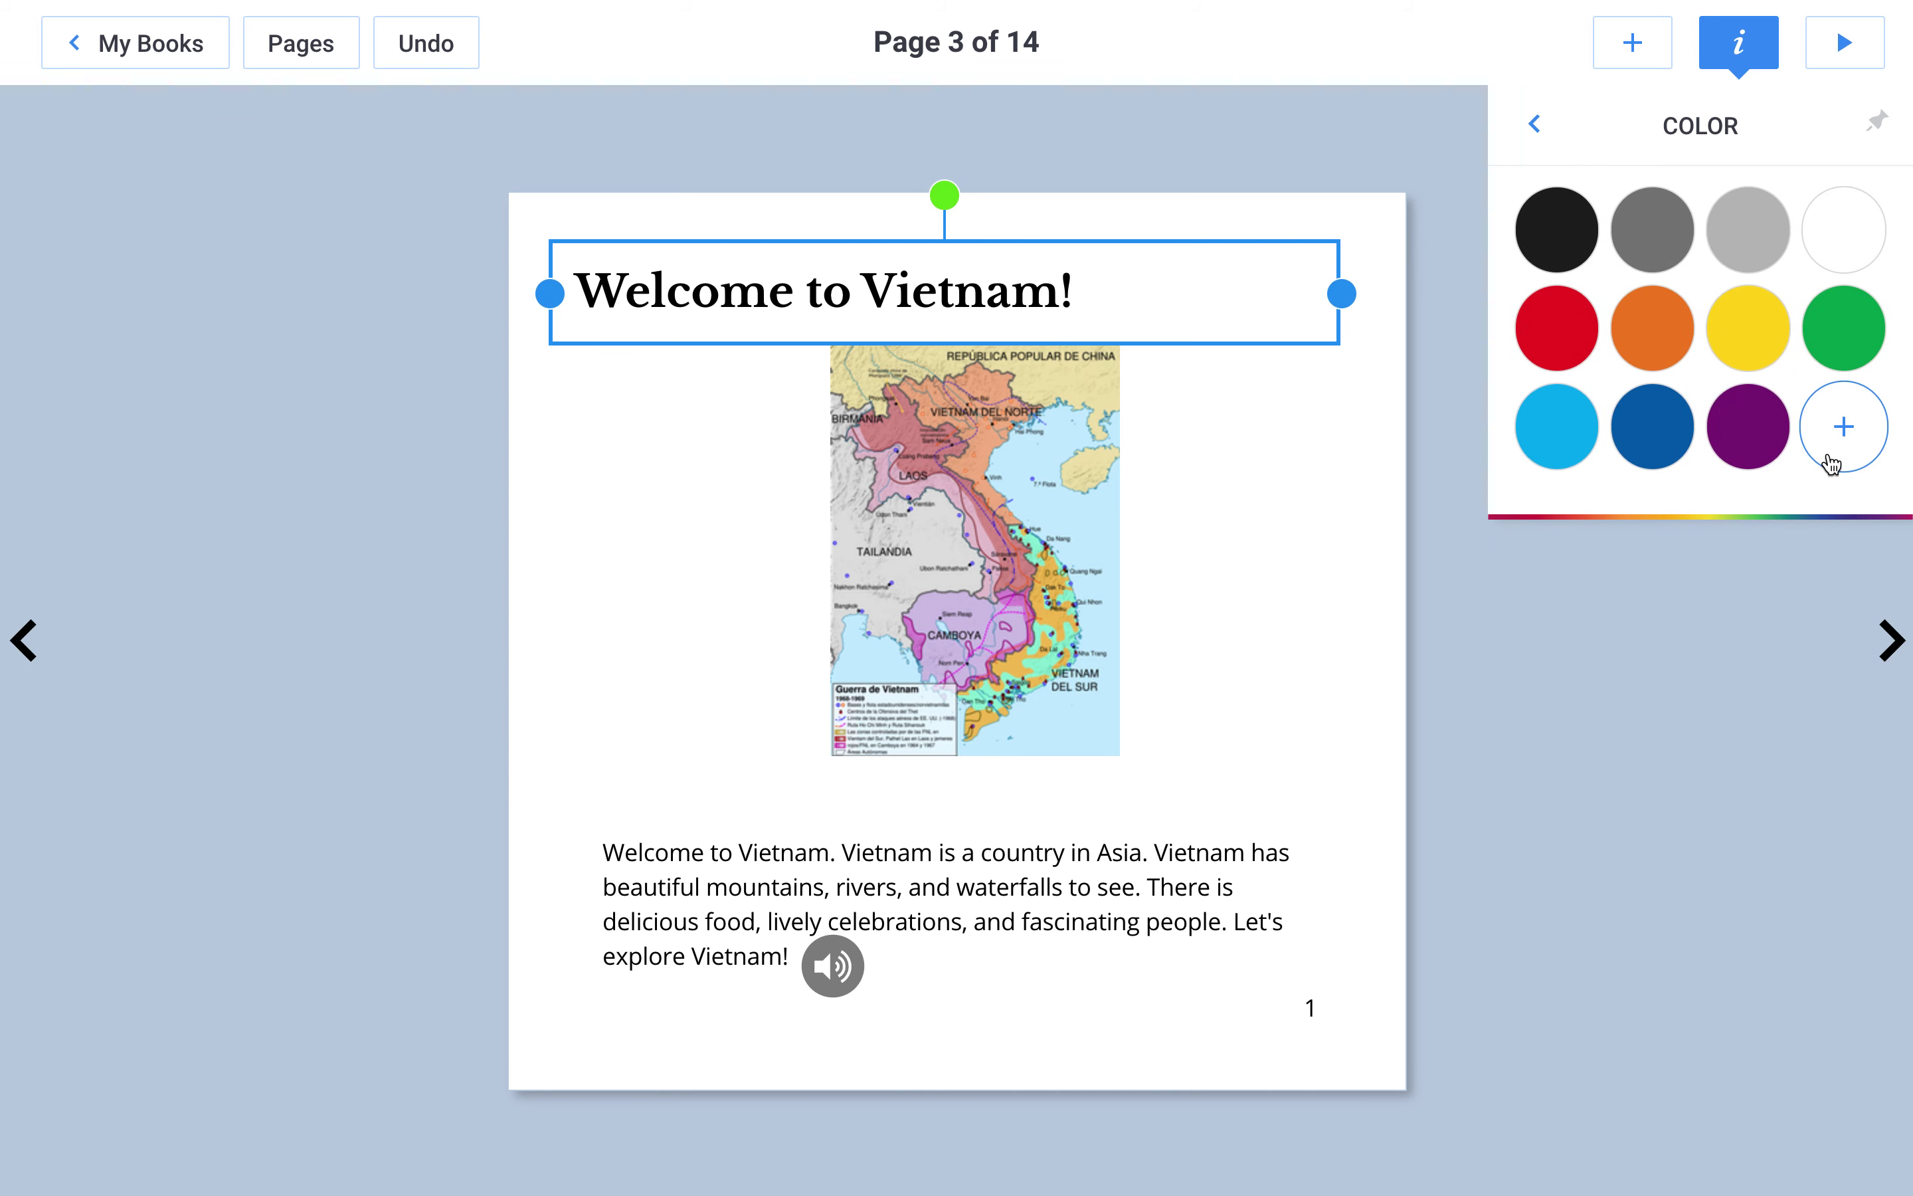
{"action": "left_click", "coordinate": [1749, 346]}
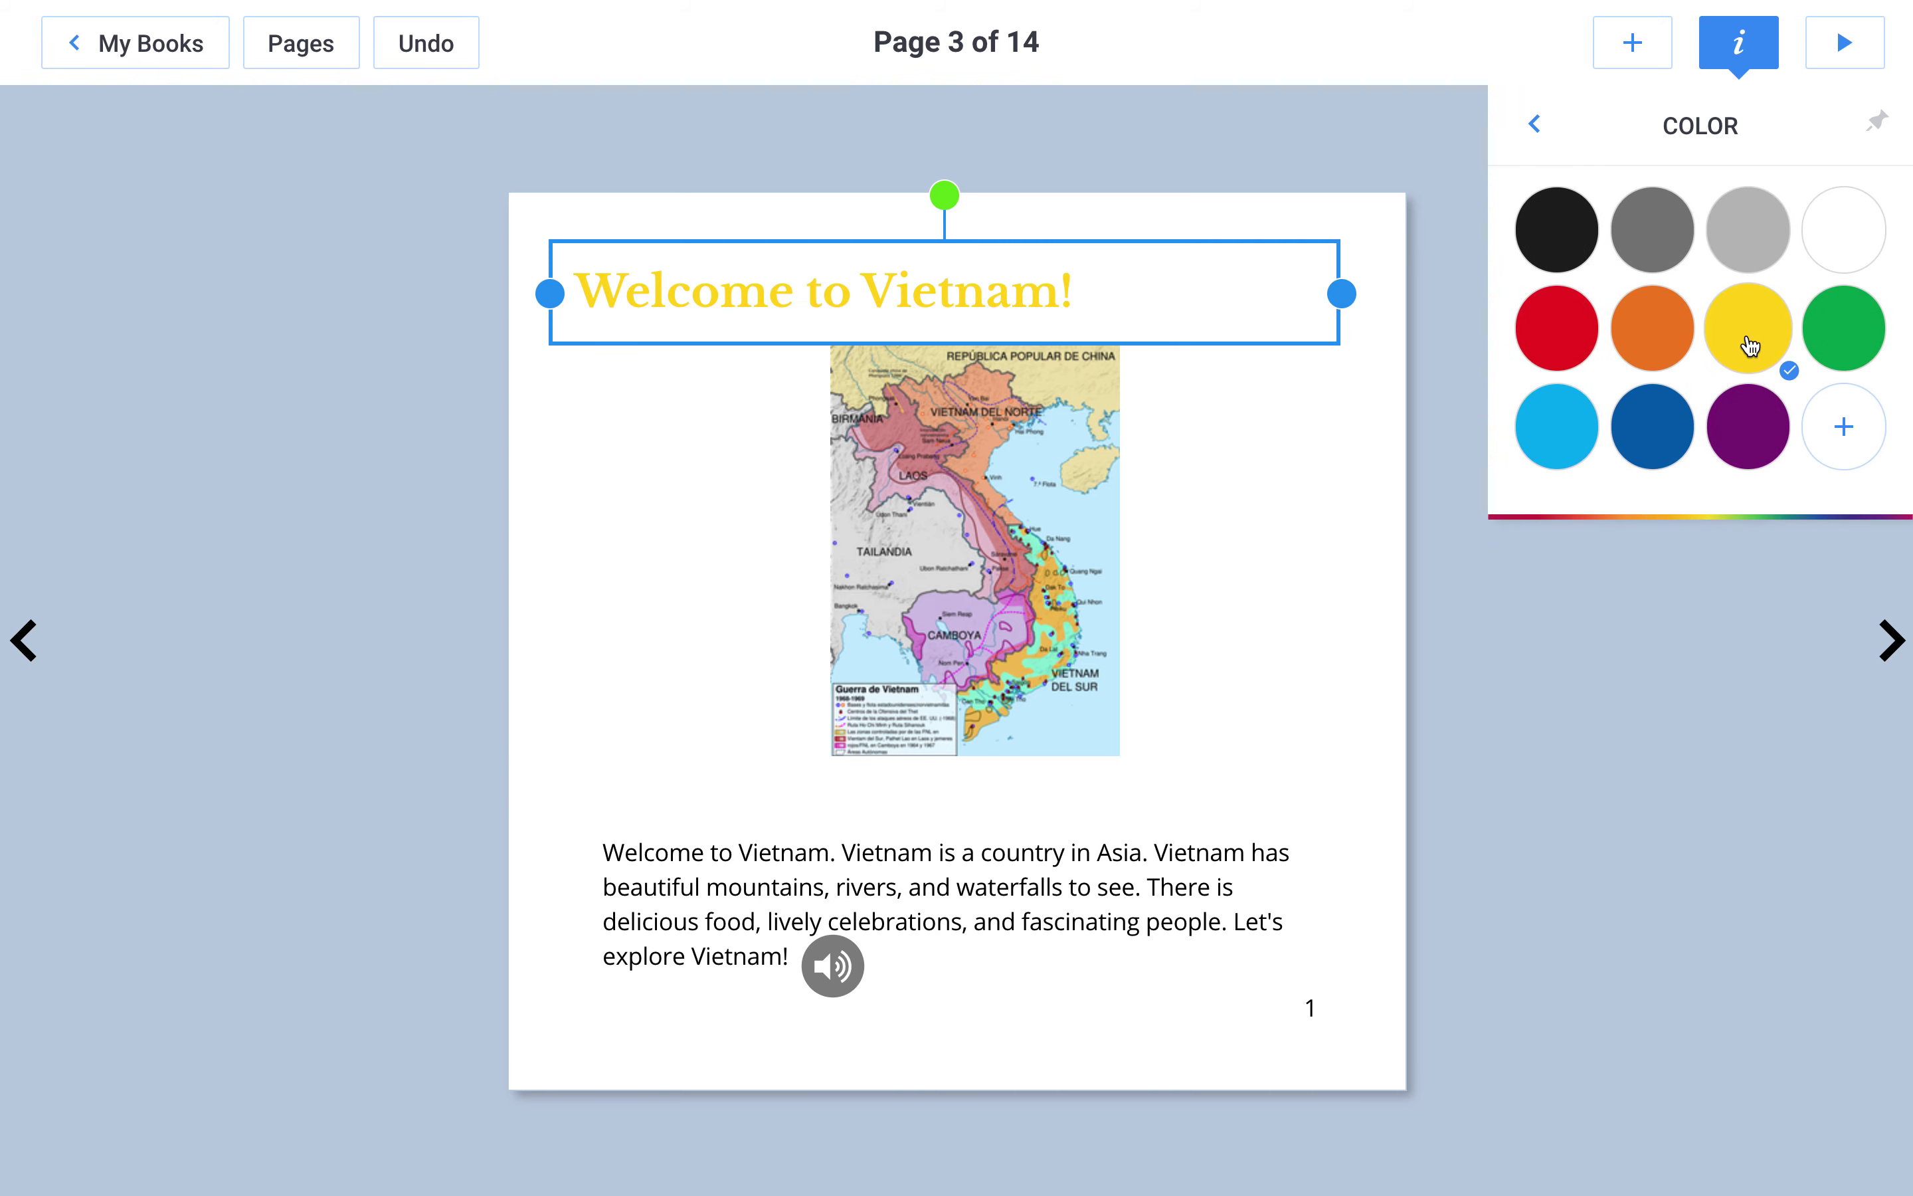
{"action": "left_click", "coordinate": [1569, 252]}
{"action": "left_click", "coordinate": [1533, 125]}
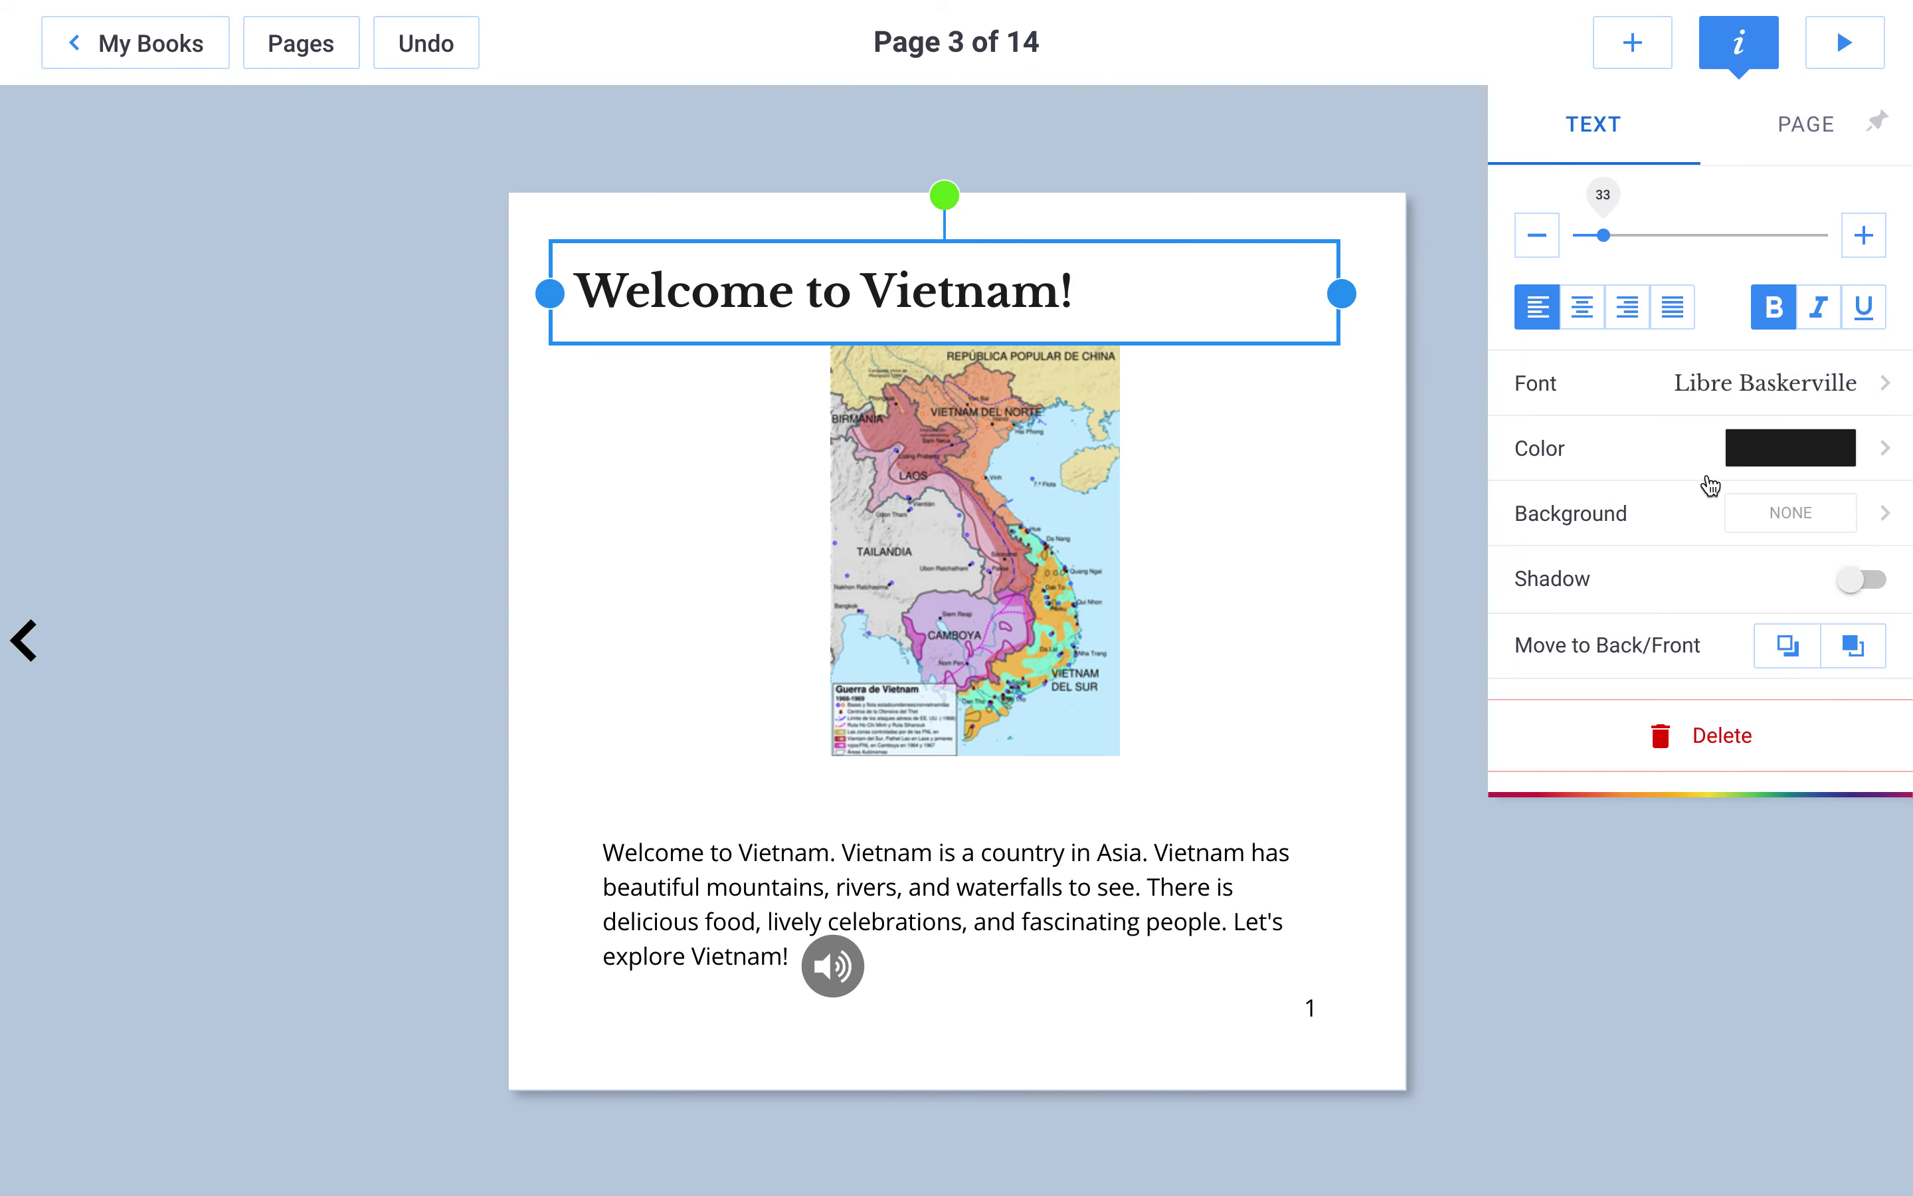
{"action": "left_click", "coordinate": [1850, 461]}
{"action": "left_click", "coordinate": [1534, 125]}
Step: Give the heading a yellow background and turn to page 4
{"action": "left_click", "coordinate": [1820, 522]}
{"action": "left_click", "coordinate": [1751, 312]}
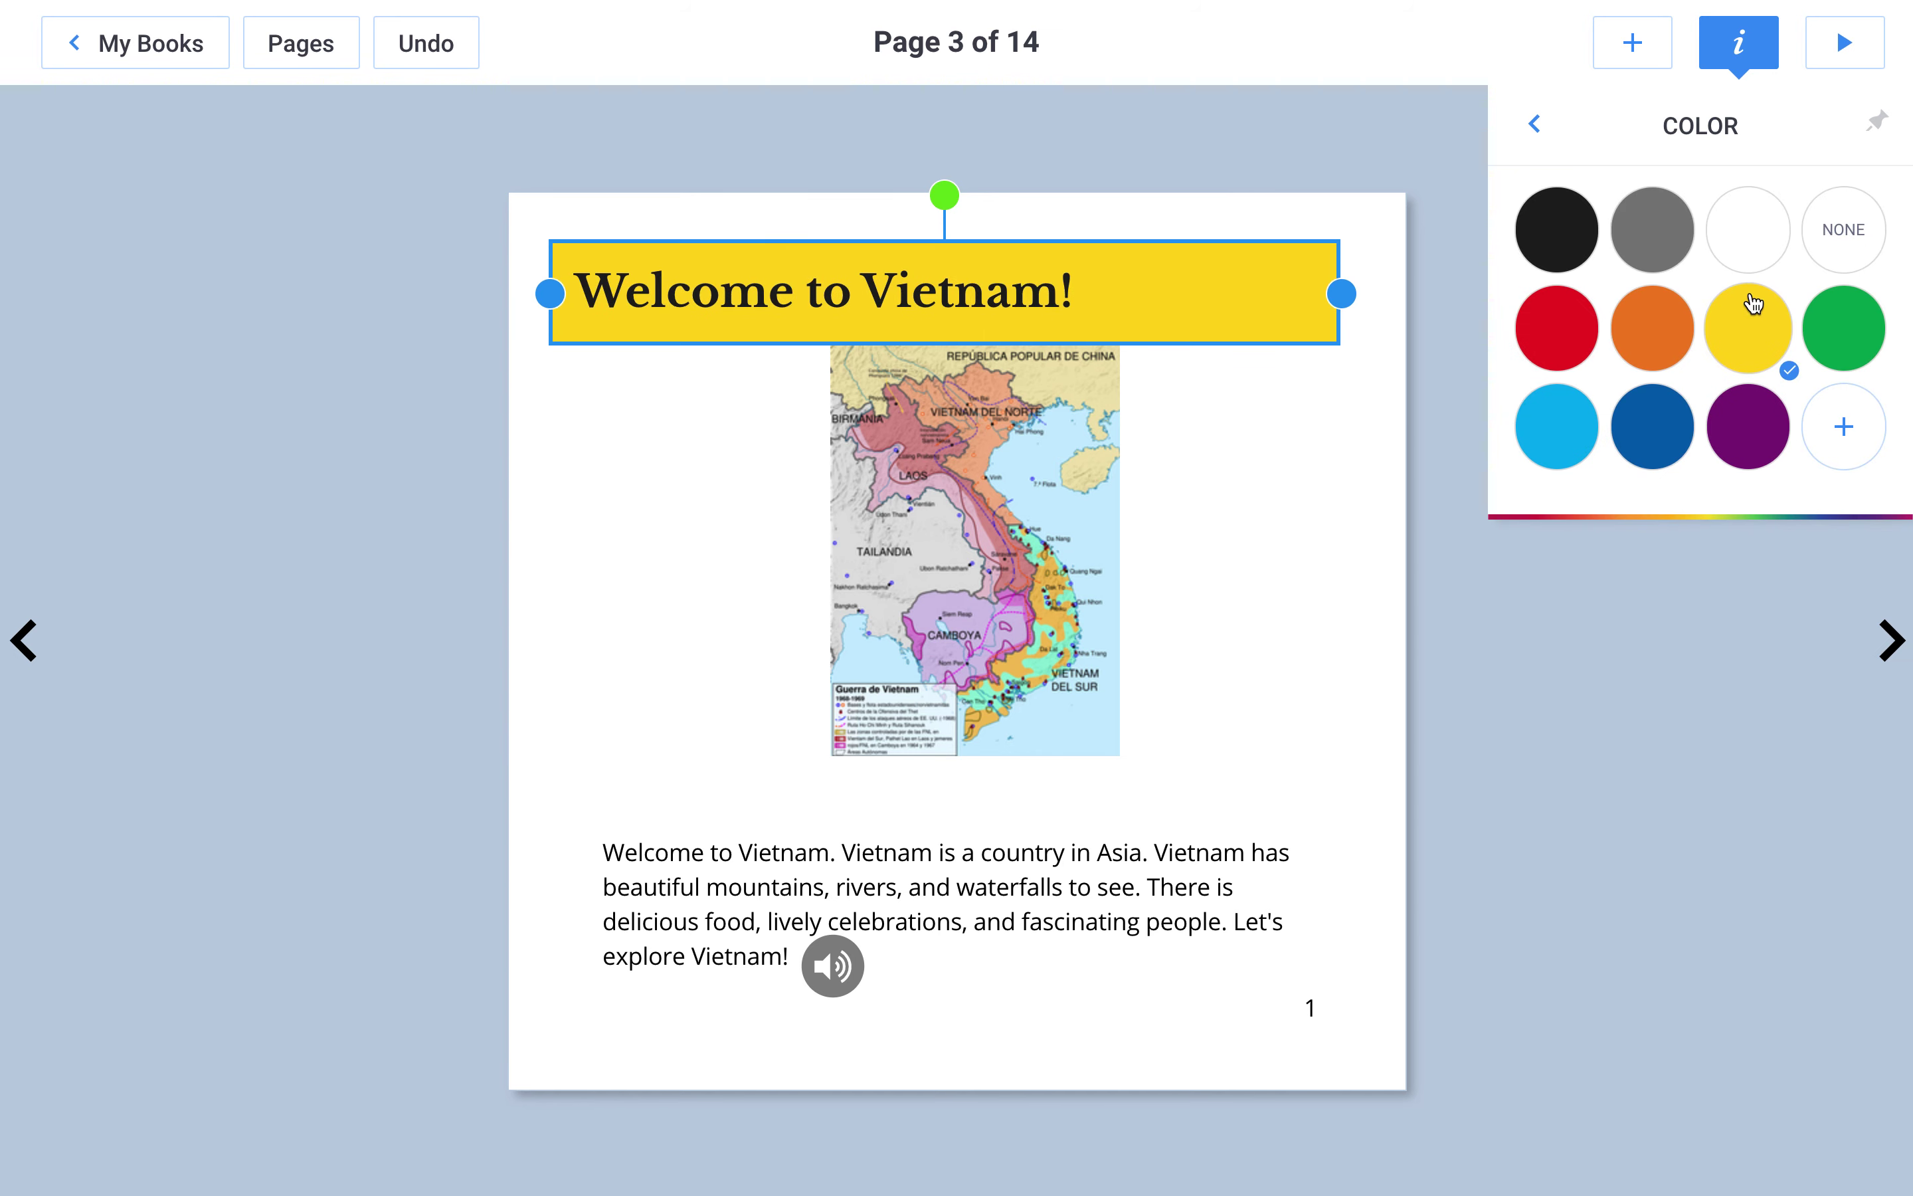
{"action": "left_click", "coordinate": [1211, 408]}
{"action": "left_click", "coordinate": [1867, 651]}
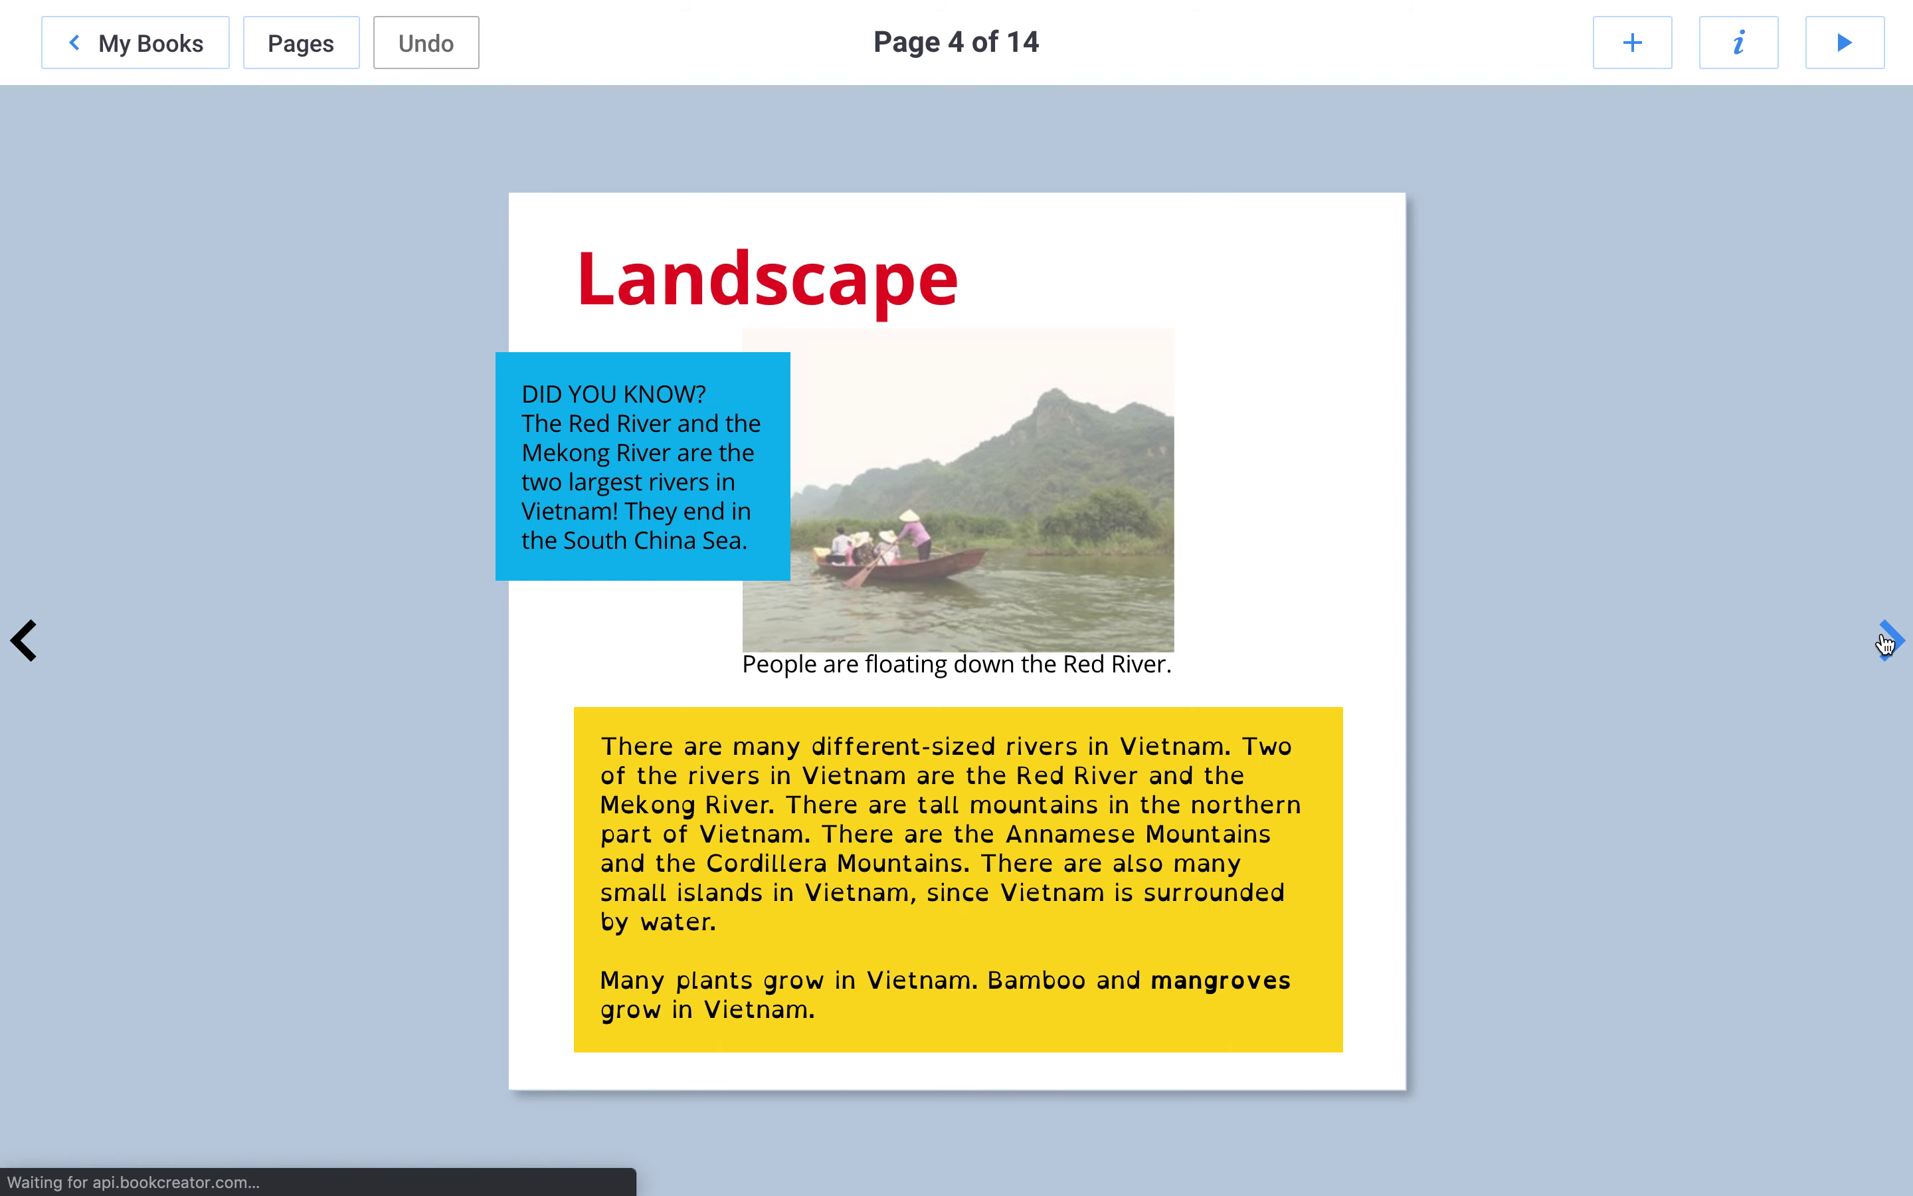
Step: Widen the Landscape heading across the page with a yellow background and black text
{"action": "left_click", "coordinate": [898, 261]}
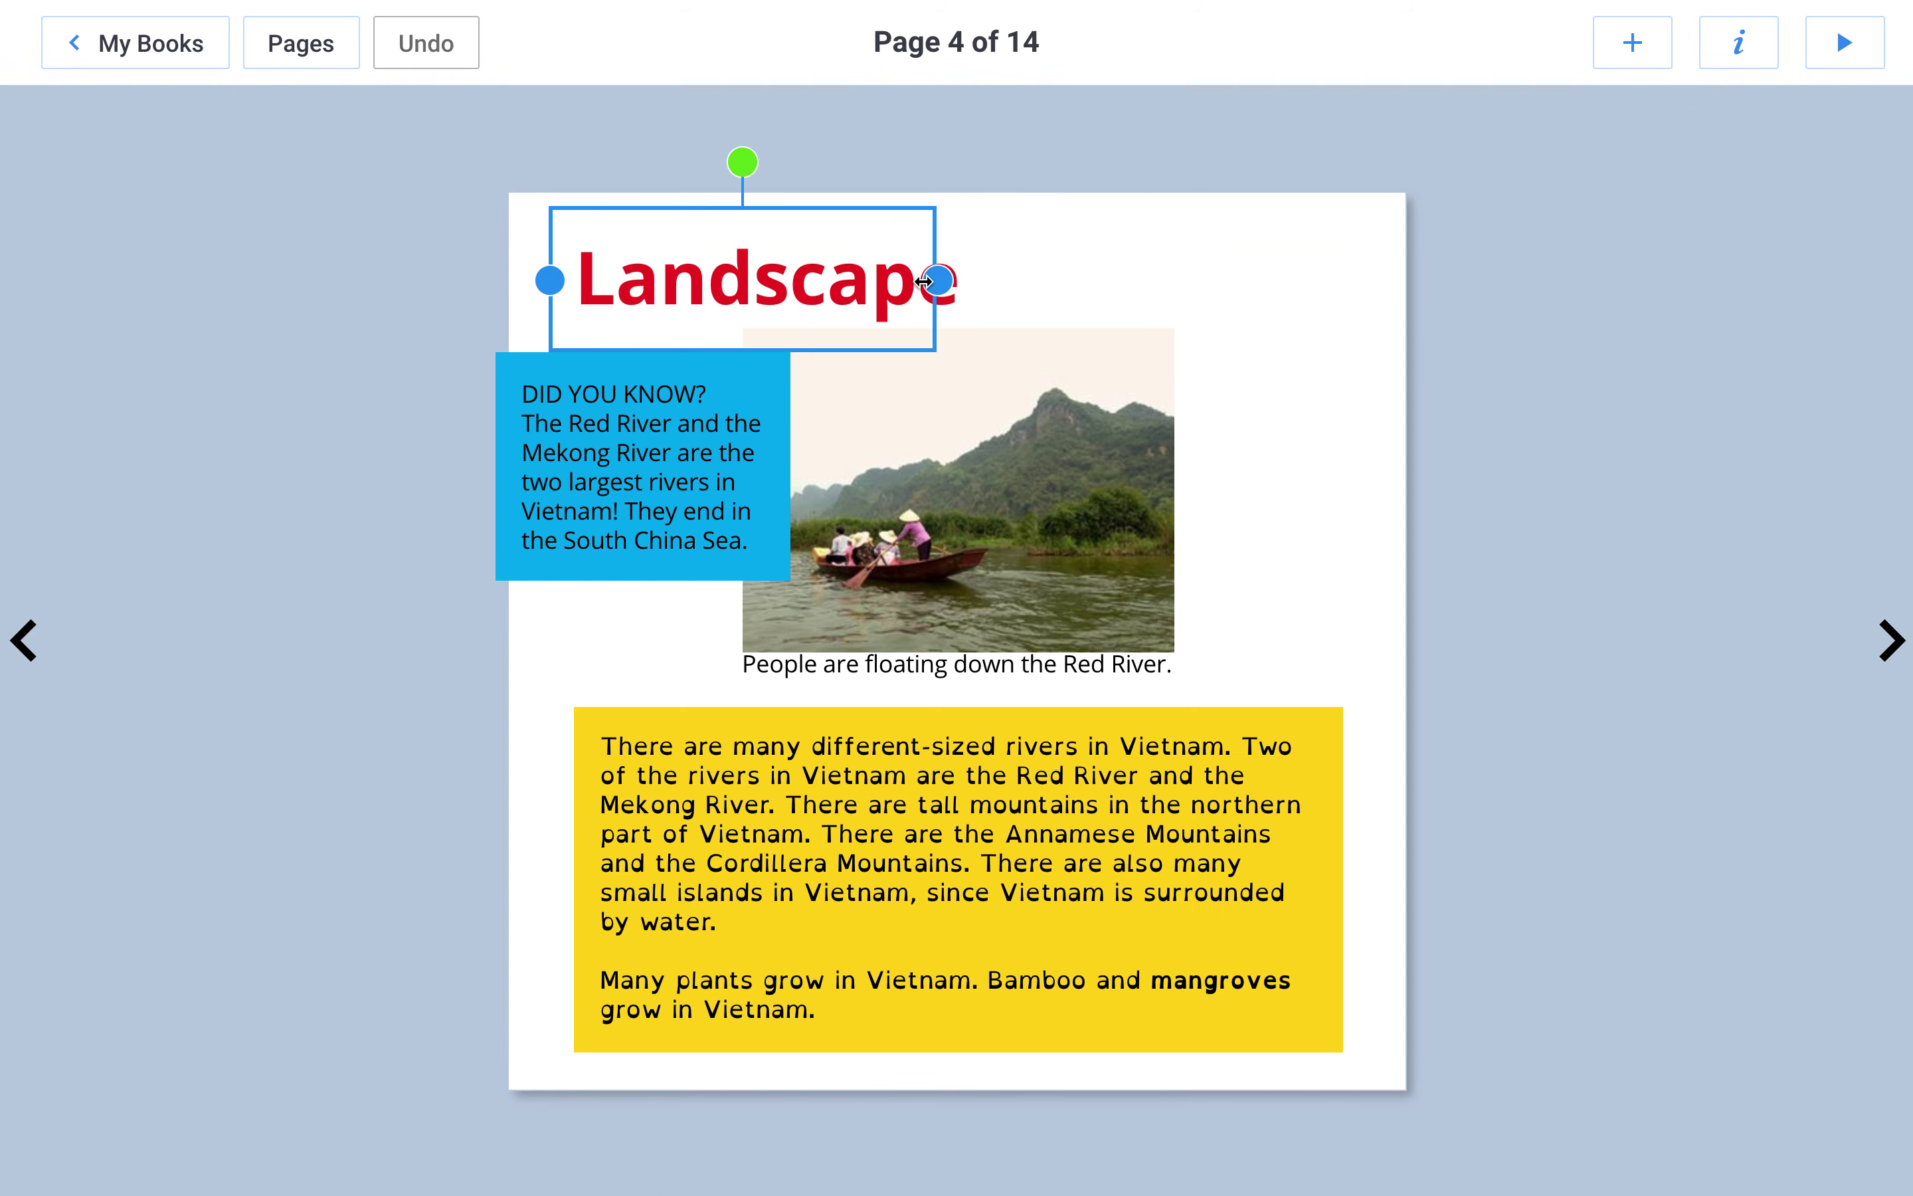
{"action": "left_click_drag", "start_coordinate": [924, 281], "coordinate": [1318, 277]}
{"action": "left_click", "coordinate": [1727, 49]}
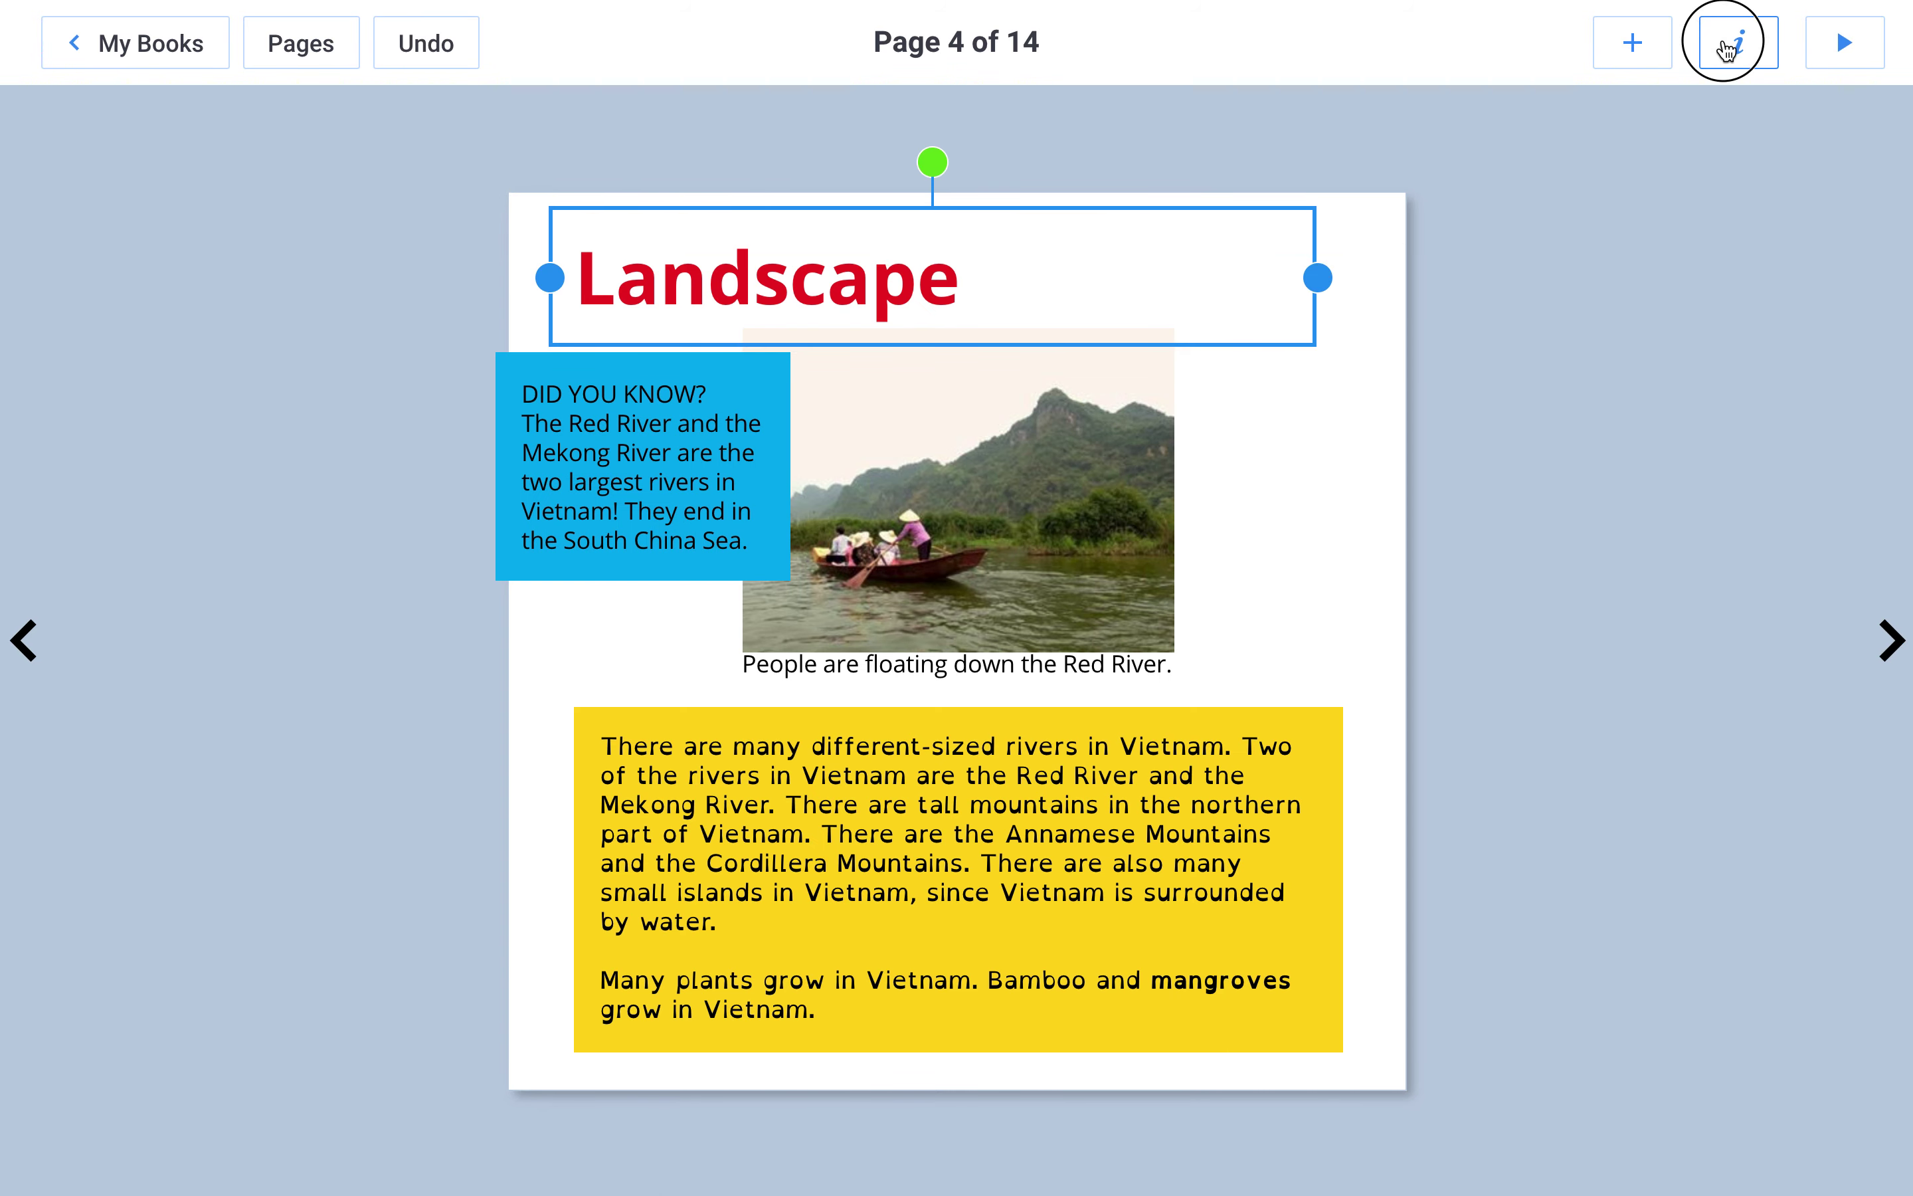
{"action": "left_click", "coordinate": [1748, 506]}
{"action": "left_click", "coordinate": [1741, 328]}
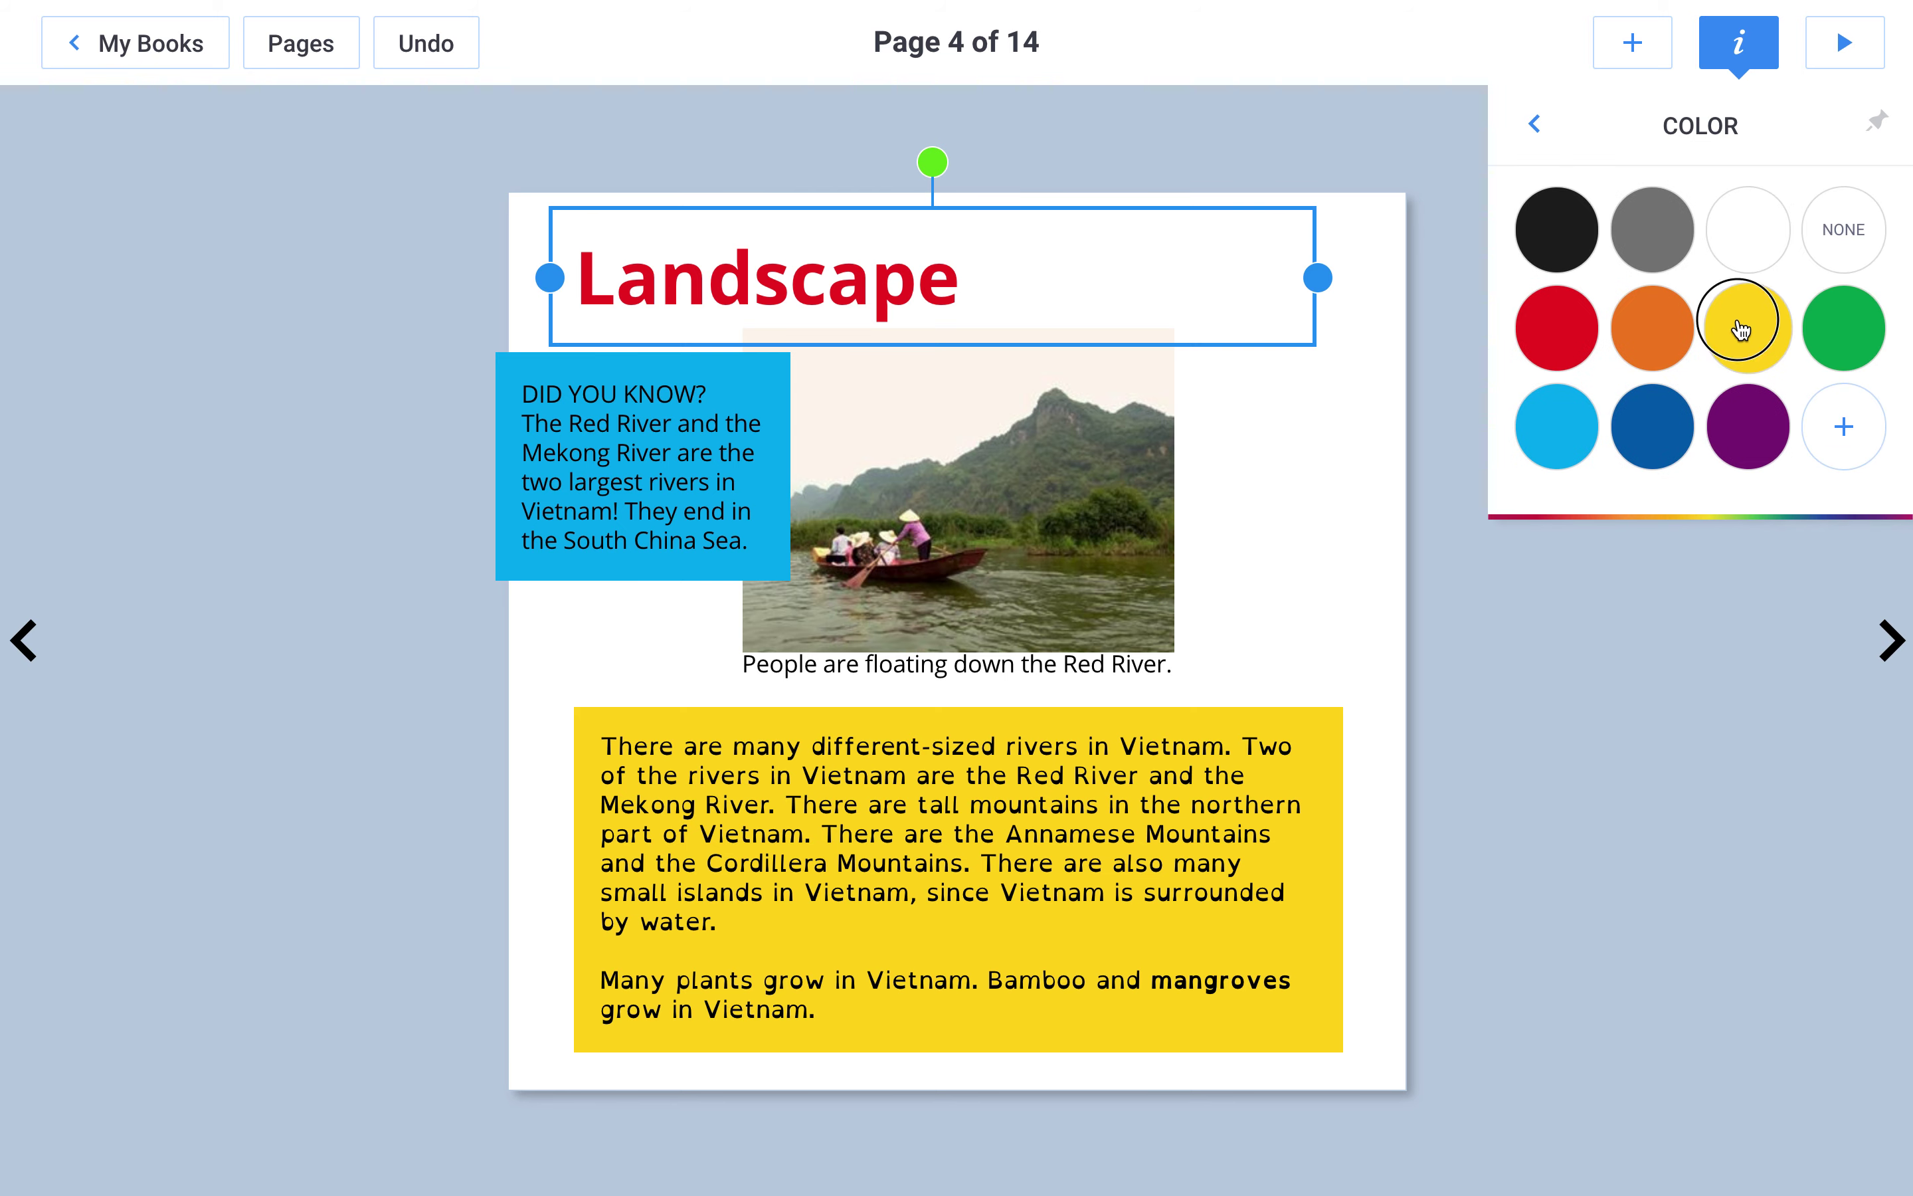
{"action": "left_click", "coordinate": [1536, 125]}
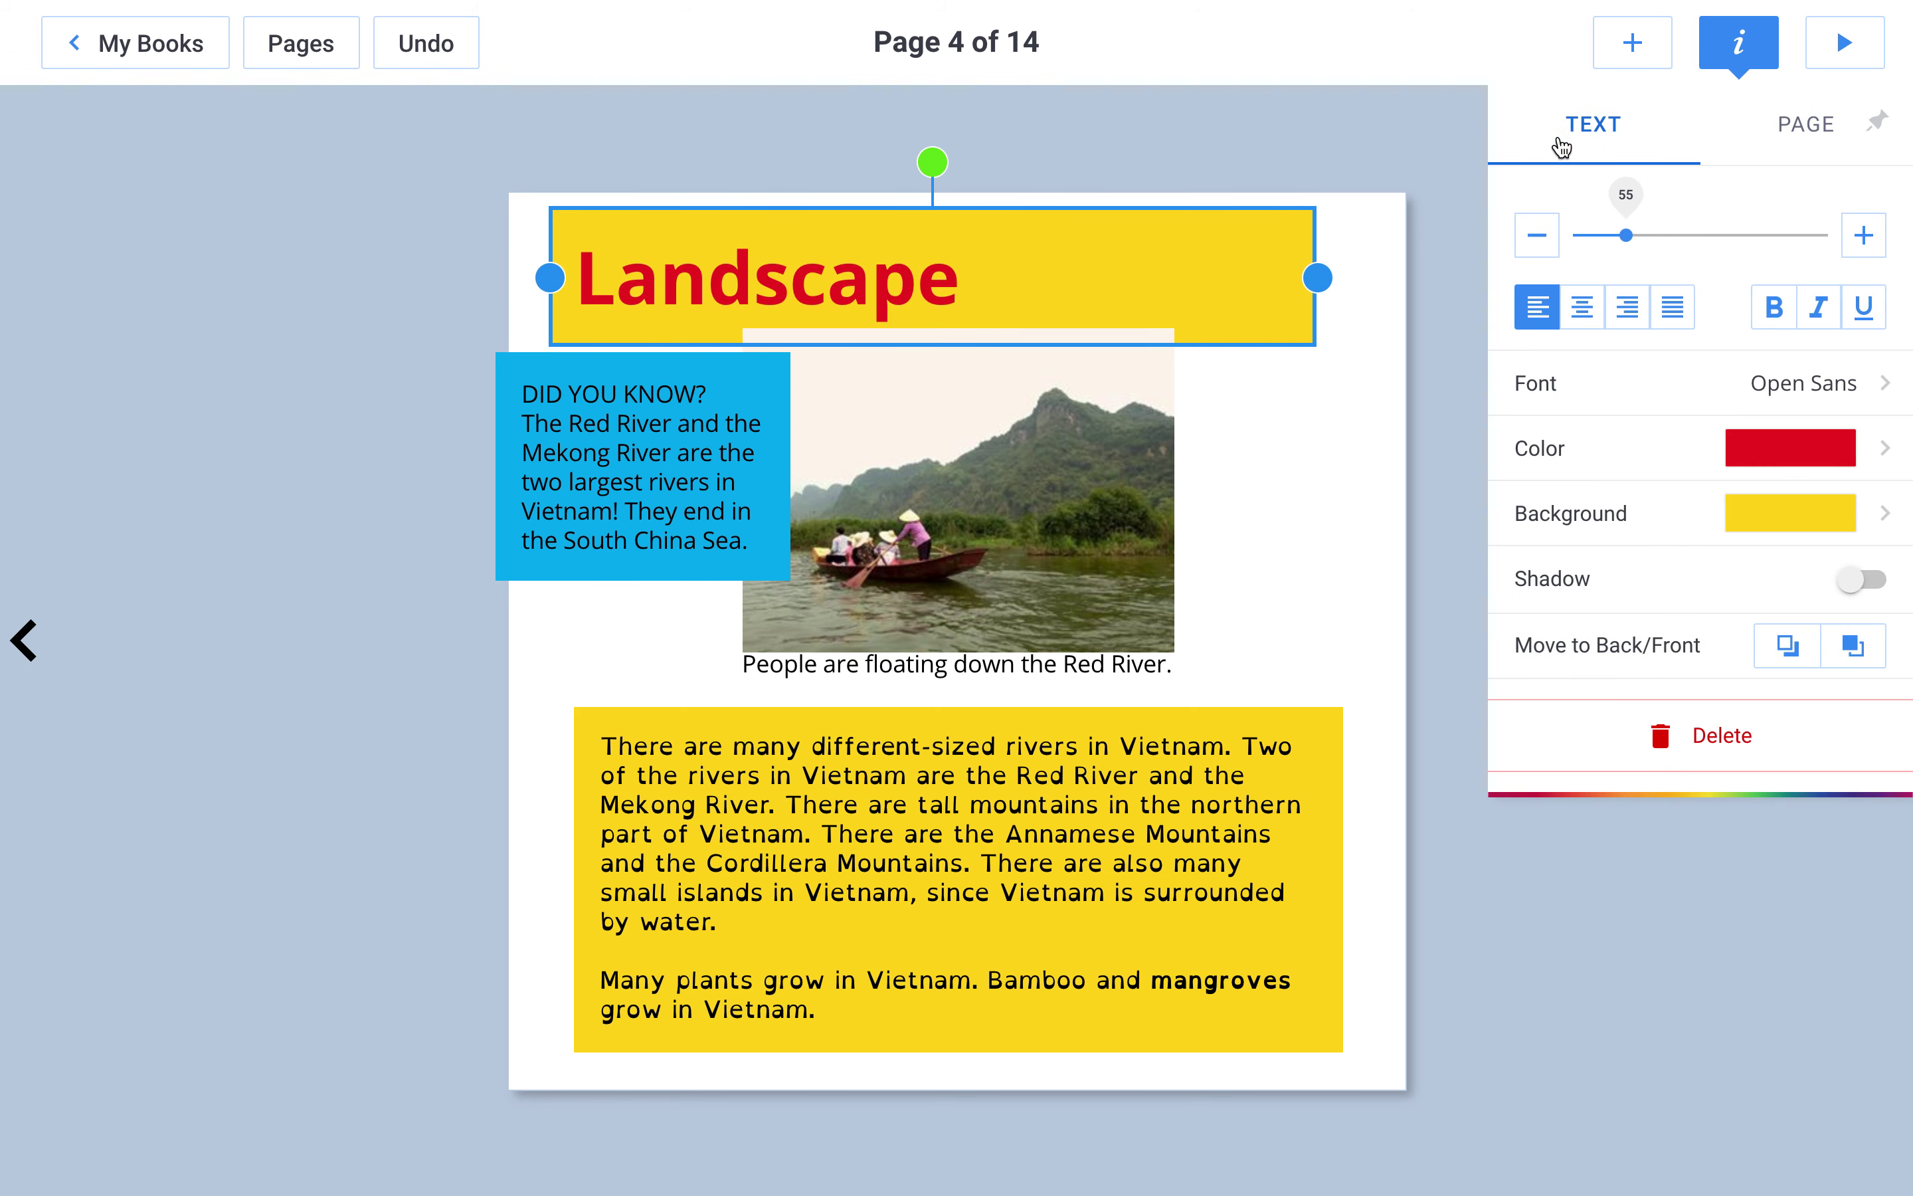
{"action": "left_click", "coordinate": [1734, 433]}
{"action": "left_click", "coordinate": [1559, 219]}
Step: Set the body text box's background to none
{"action": "left_click", "coordinate": [1177, 807]}
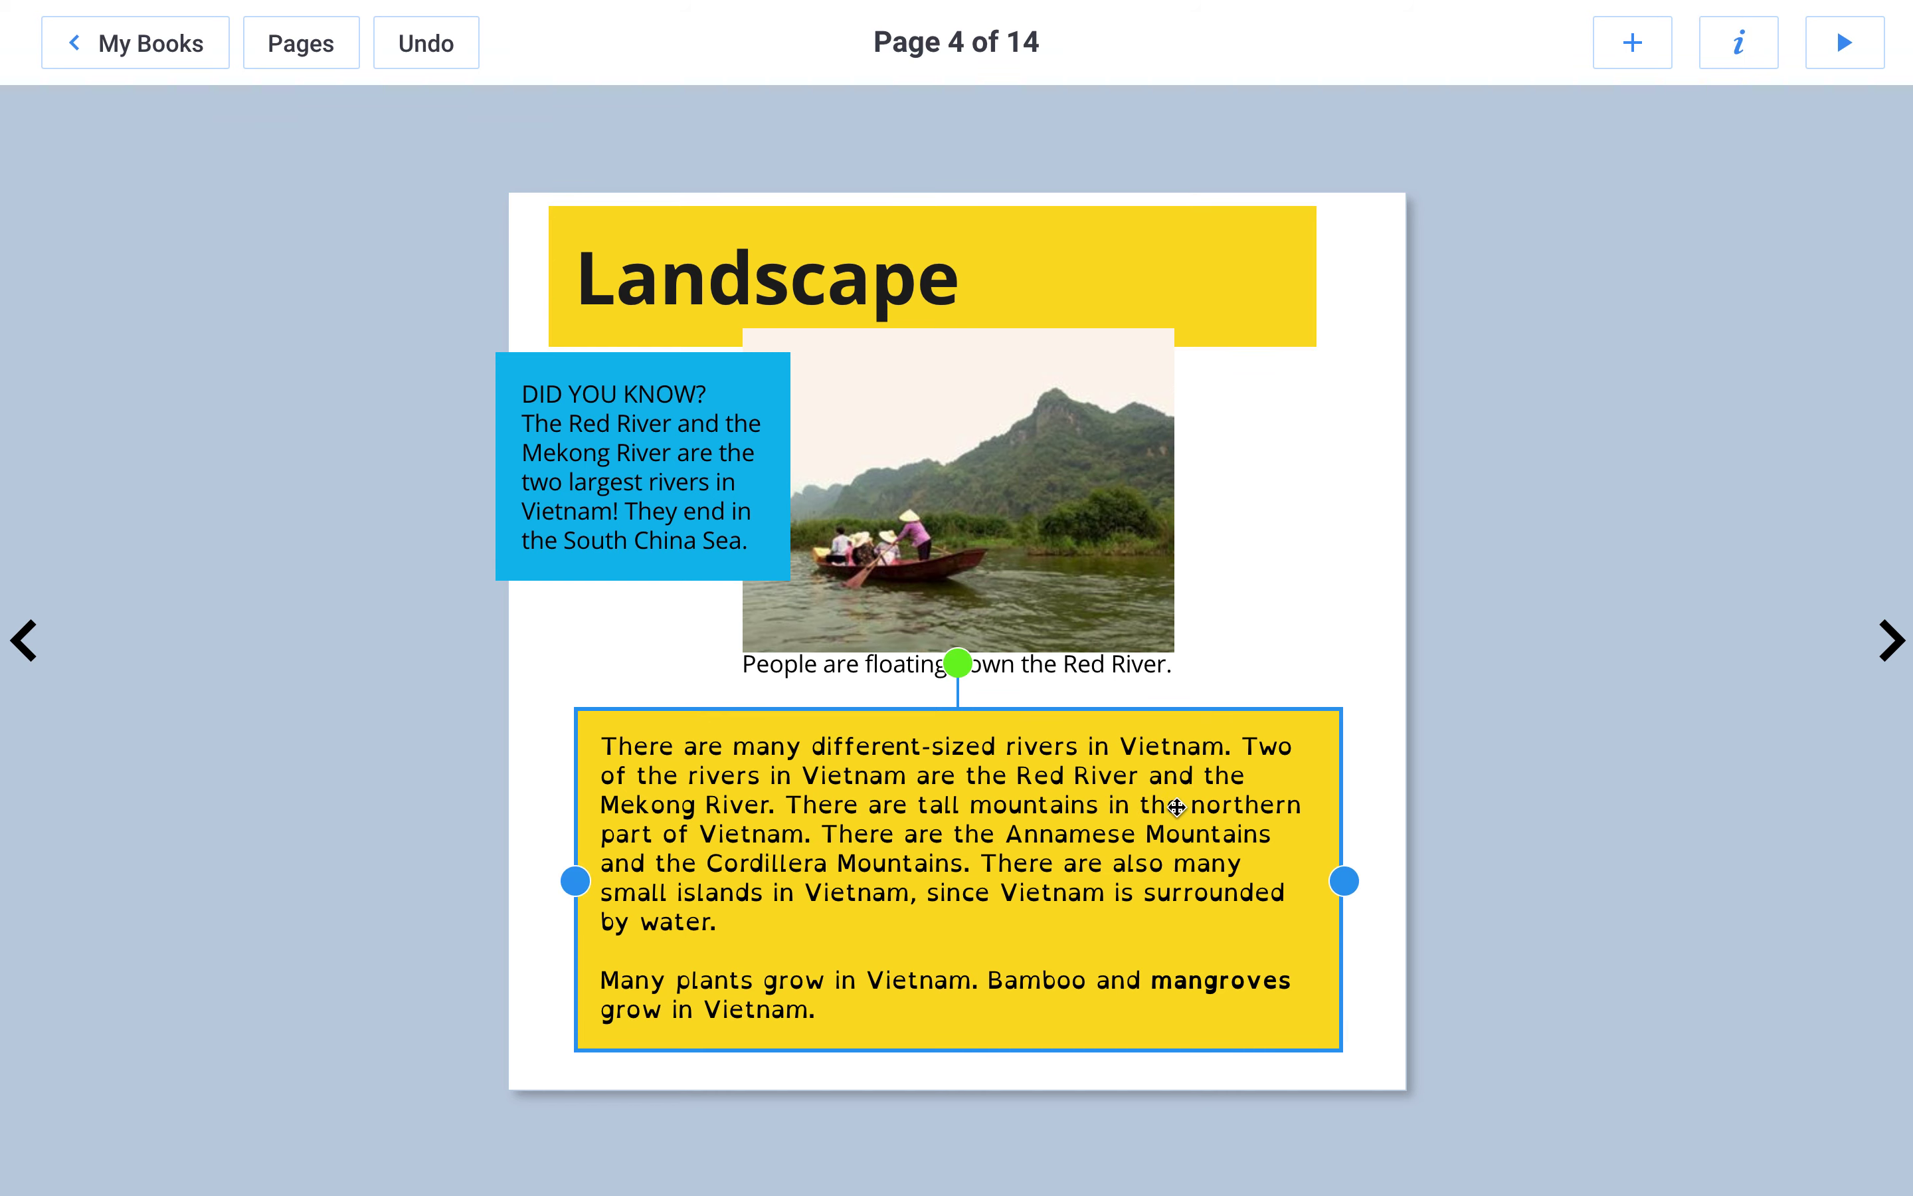
{"action": "left_click", "coordinate": [1739, 43]}
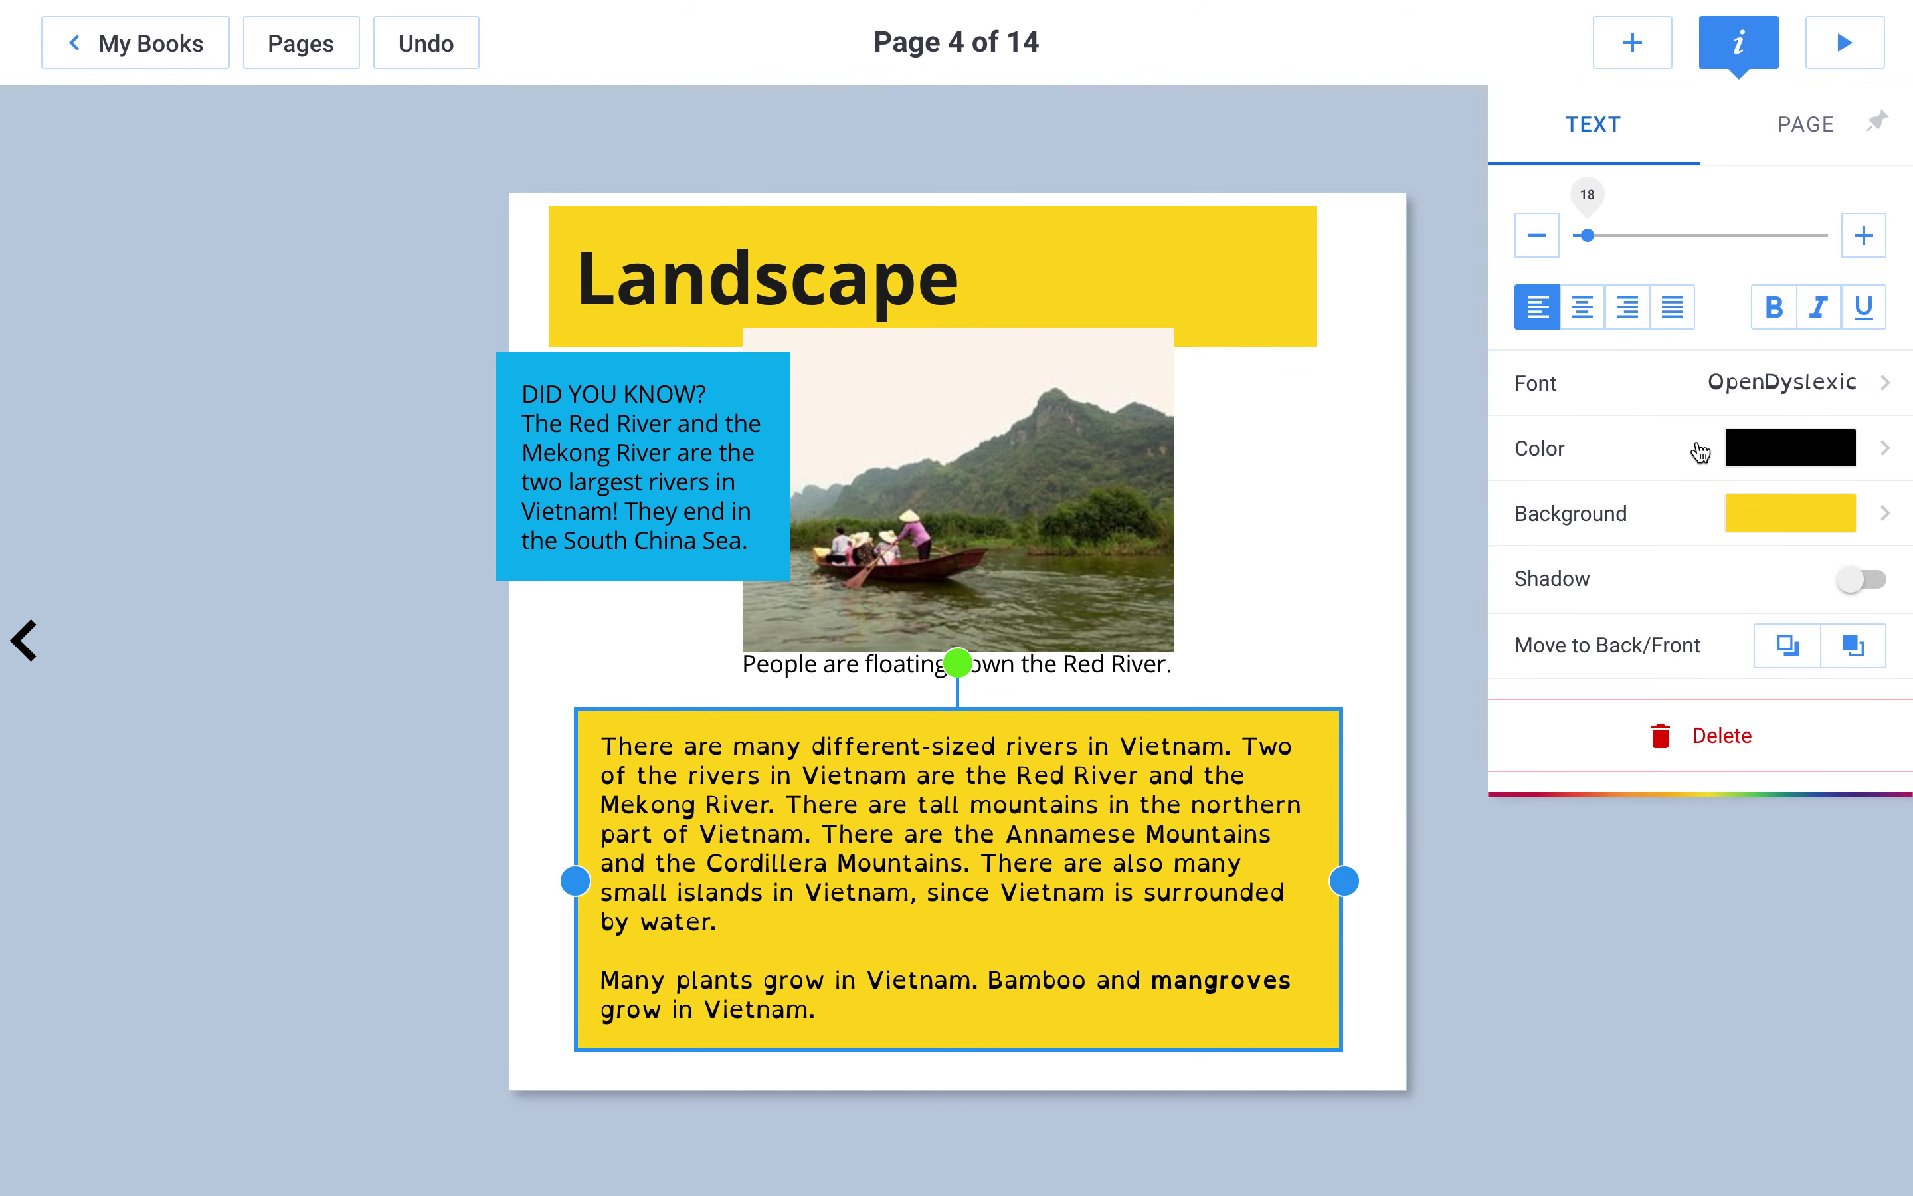
{"action": "left_click", "coordinate": [1782, 520]}
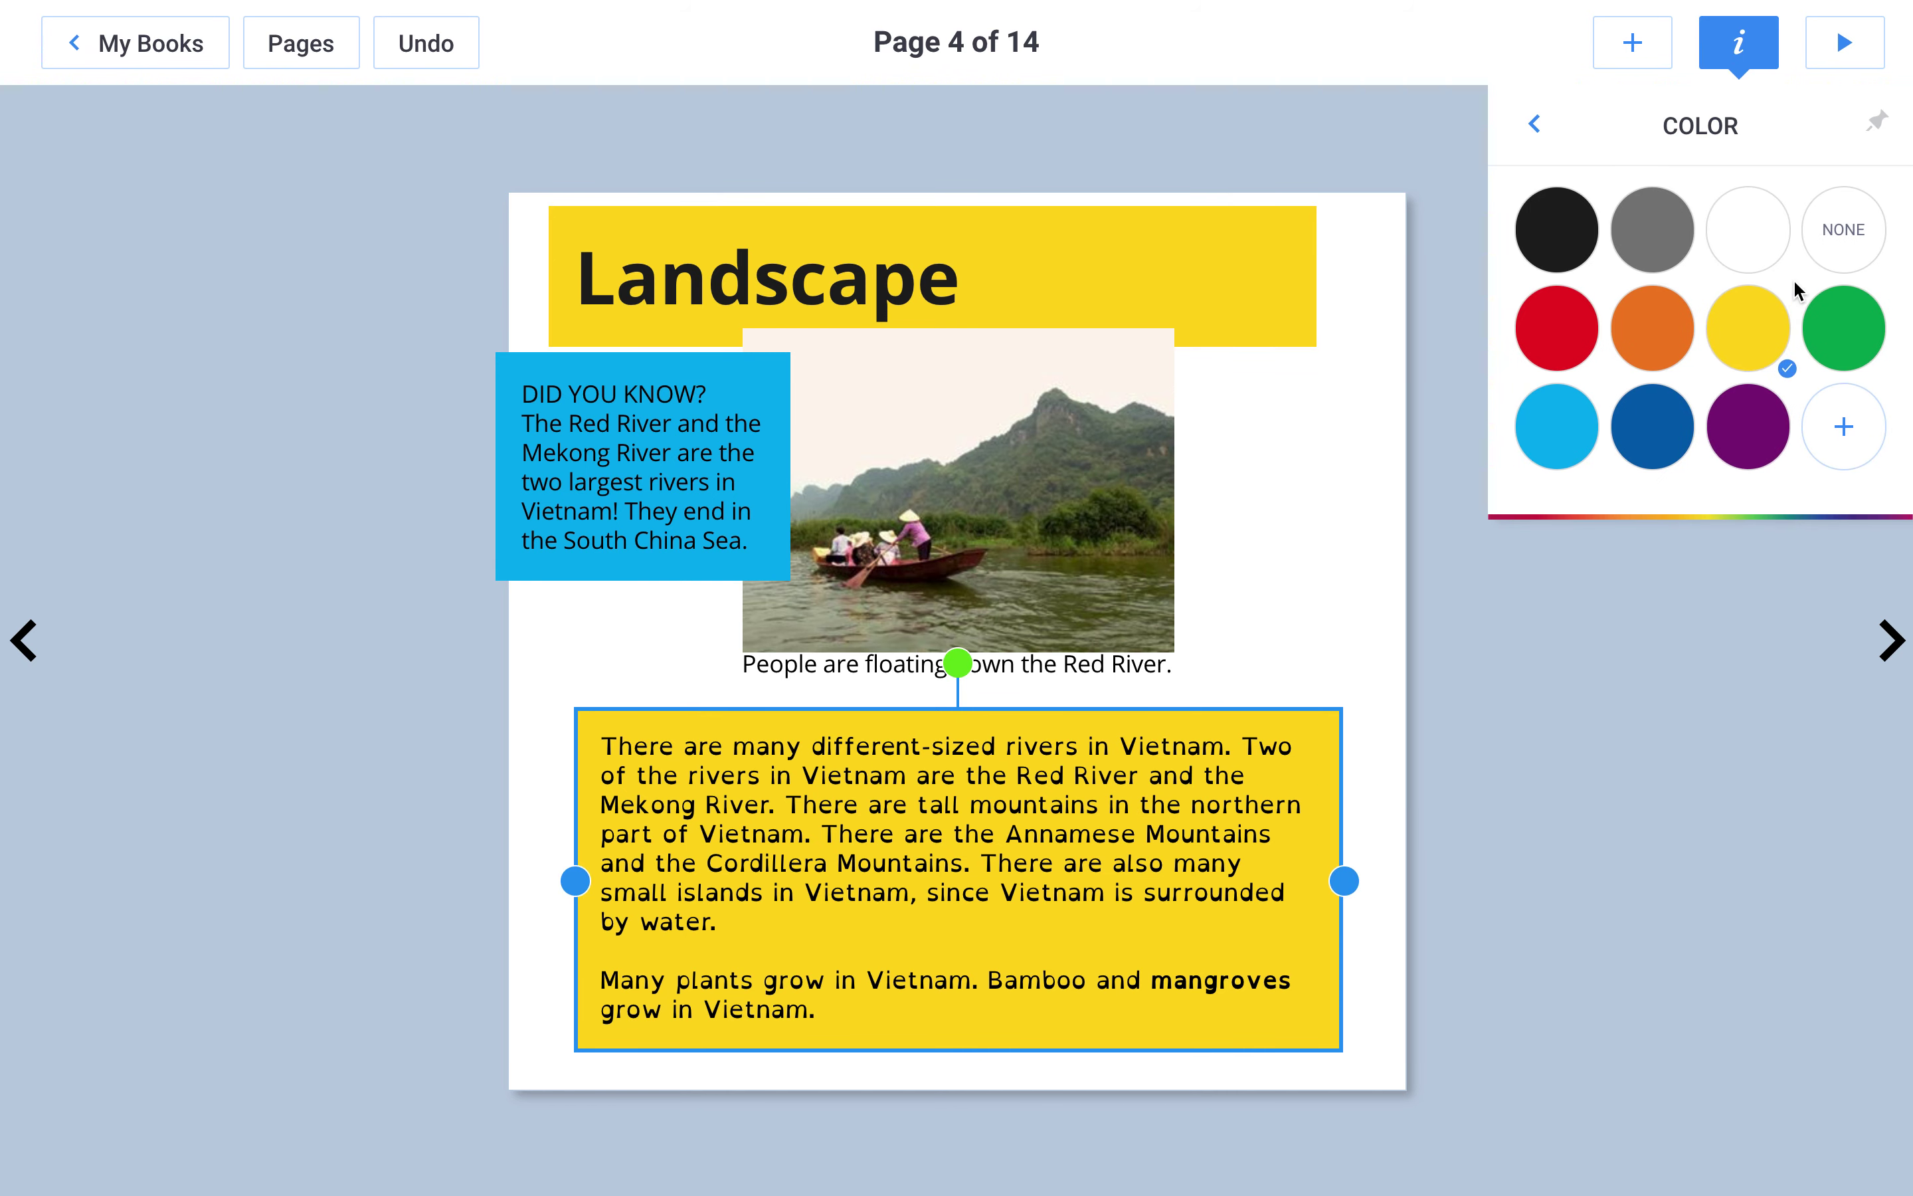
{"action": "left_click", "coordinate": [1846, 225]}
{"action": "left_click", "coordinate": [1385, 686]}
{"action": "left_click", "coordinate": [1099, 930]}
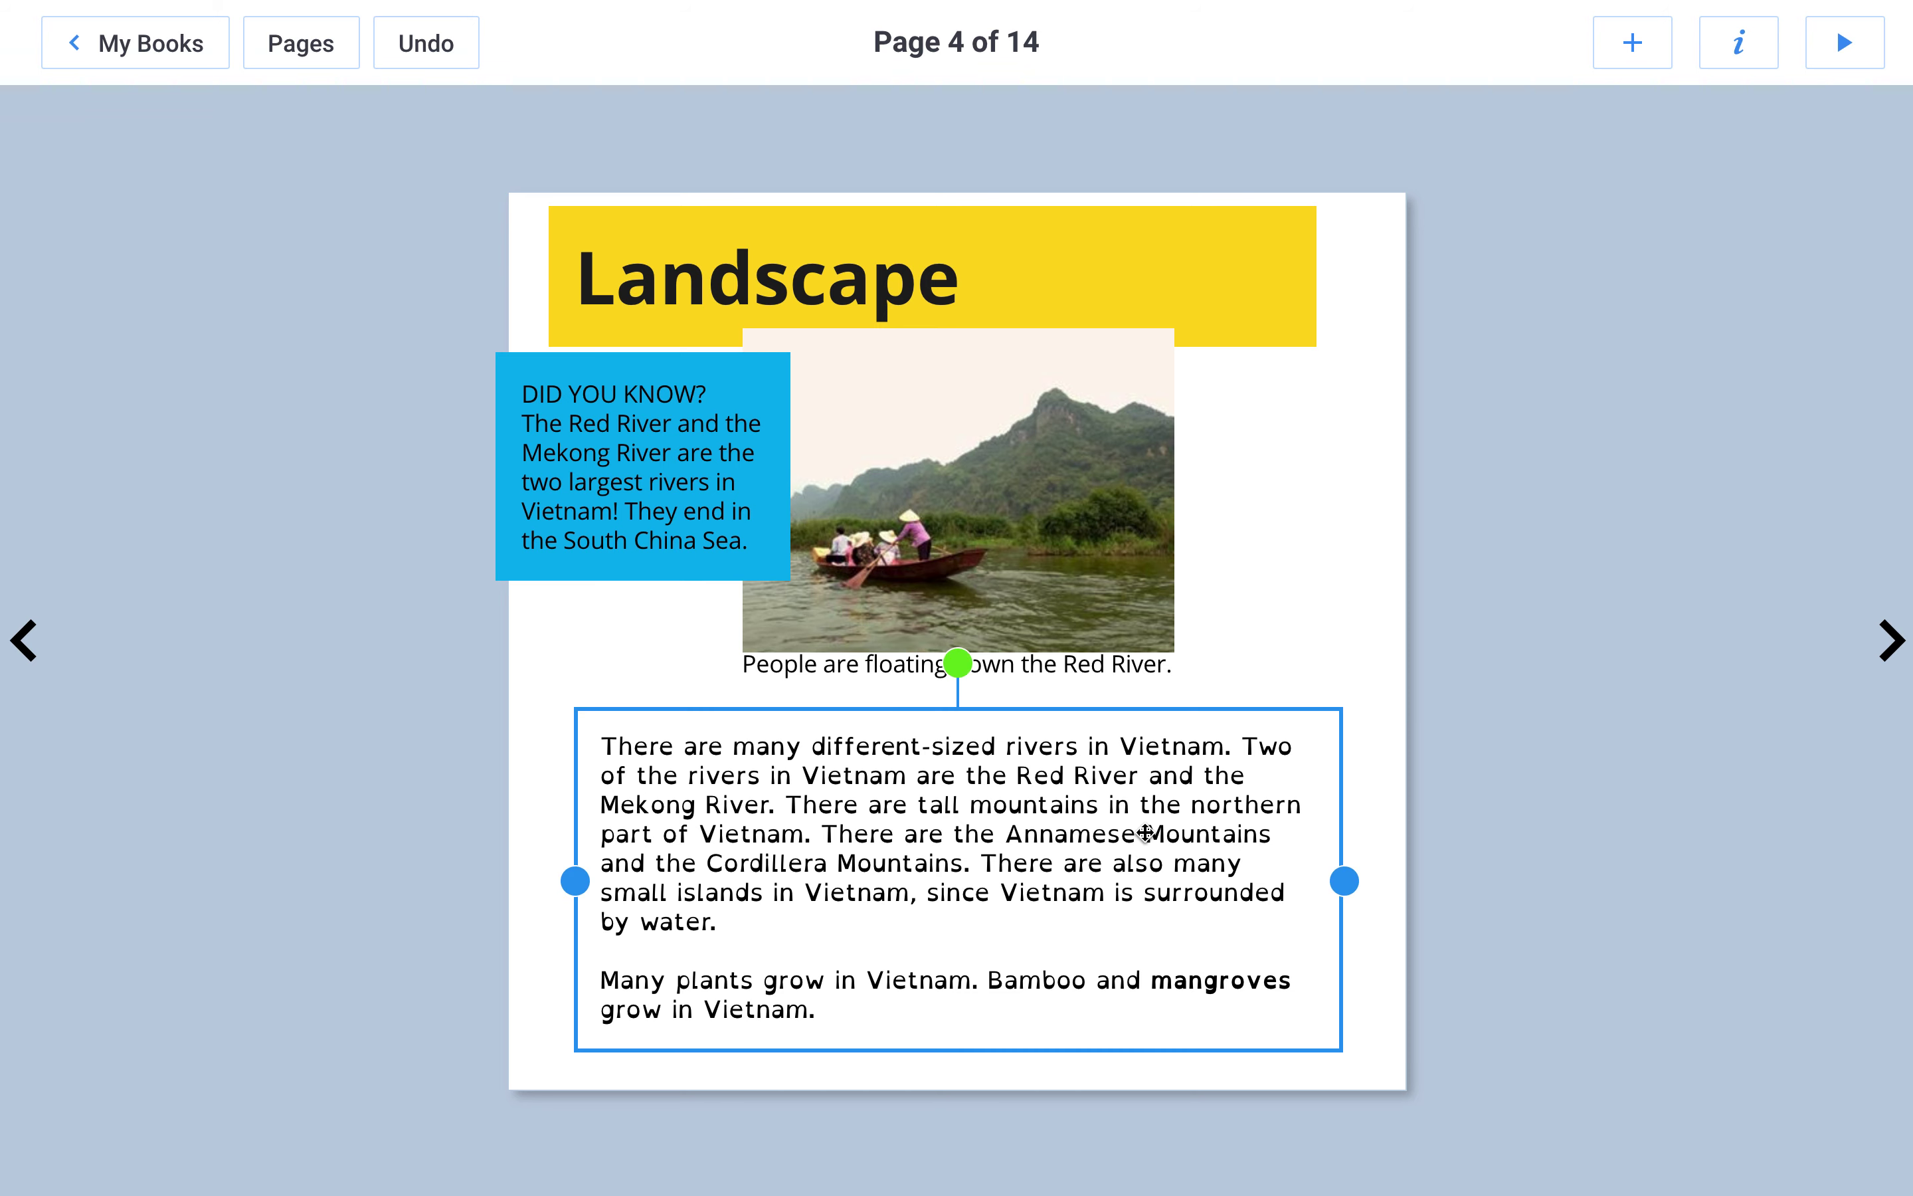
Step: Nudge the DID YOU KNOW? box down and right, leaving the photo caption unchanged
{"action": "left_click", "coordinate": [715, 489]}
{"action": "left_click_drag", "start_coordinate": [662, 452], "coordinate": [675, 490]}
{"action": "left_click", "coordinate": [836, 665]}
{"action": "left_click", "coordinate": [840, 667]}
{"action": "left_click", "coordinate": [896, 545]}
{"action": "left_click", "coordinate": [1236, 735]}
{"action": "left_click", "coordinate": [1269, 676]}
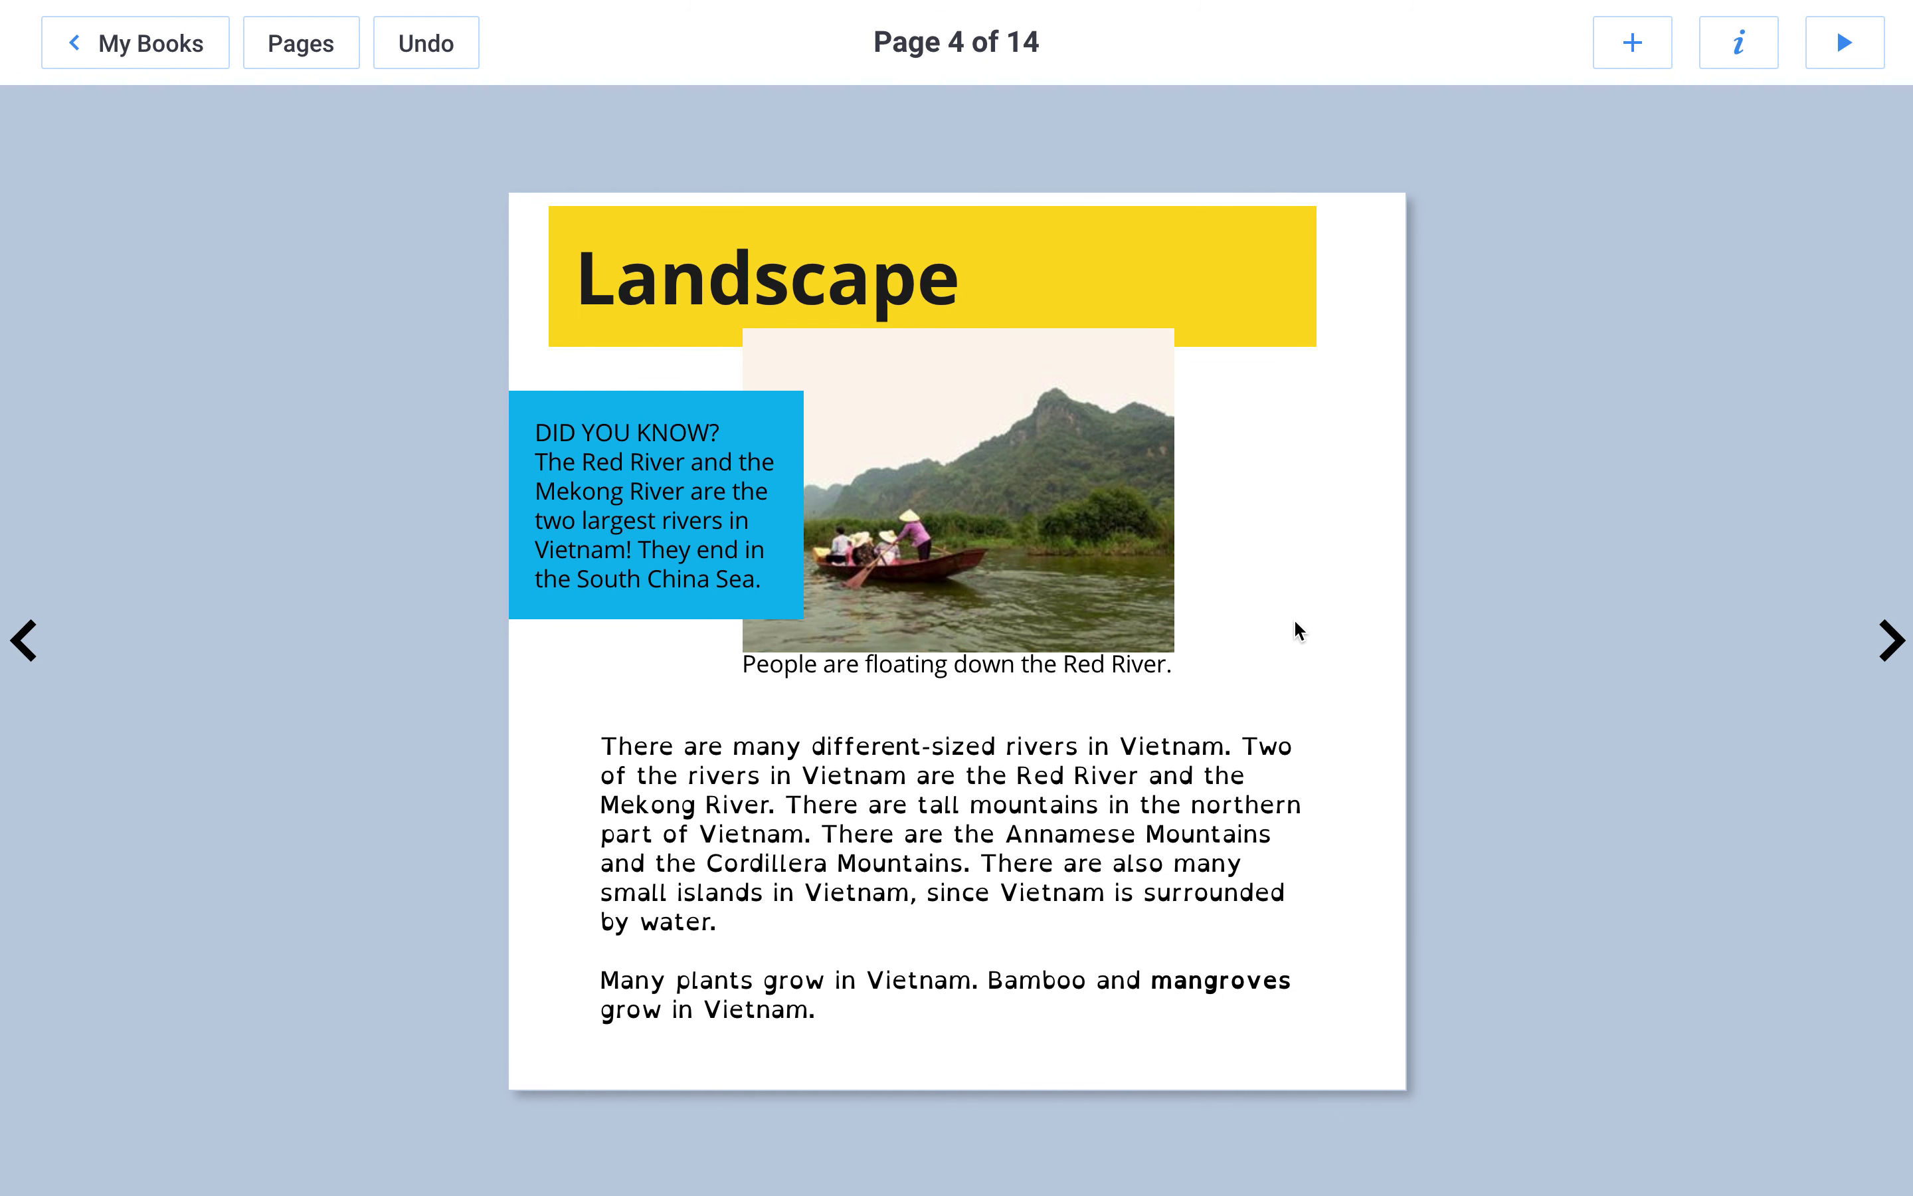
{"action": "mouse_move", "coordinate": [1759, 55]}
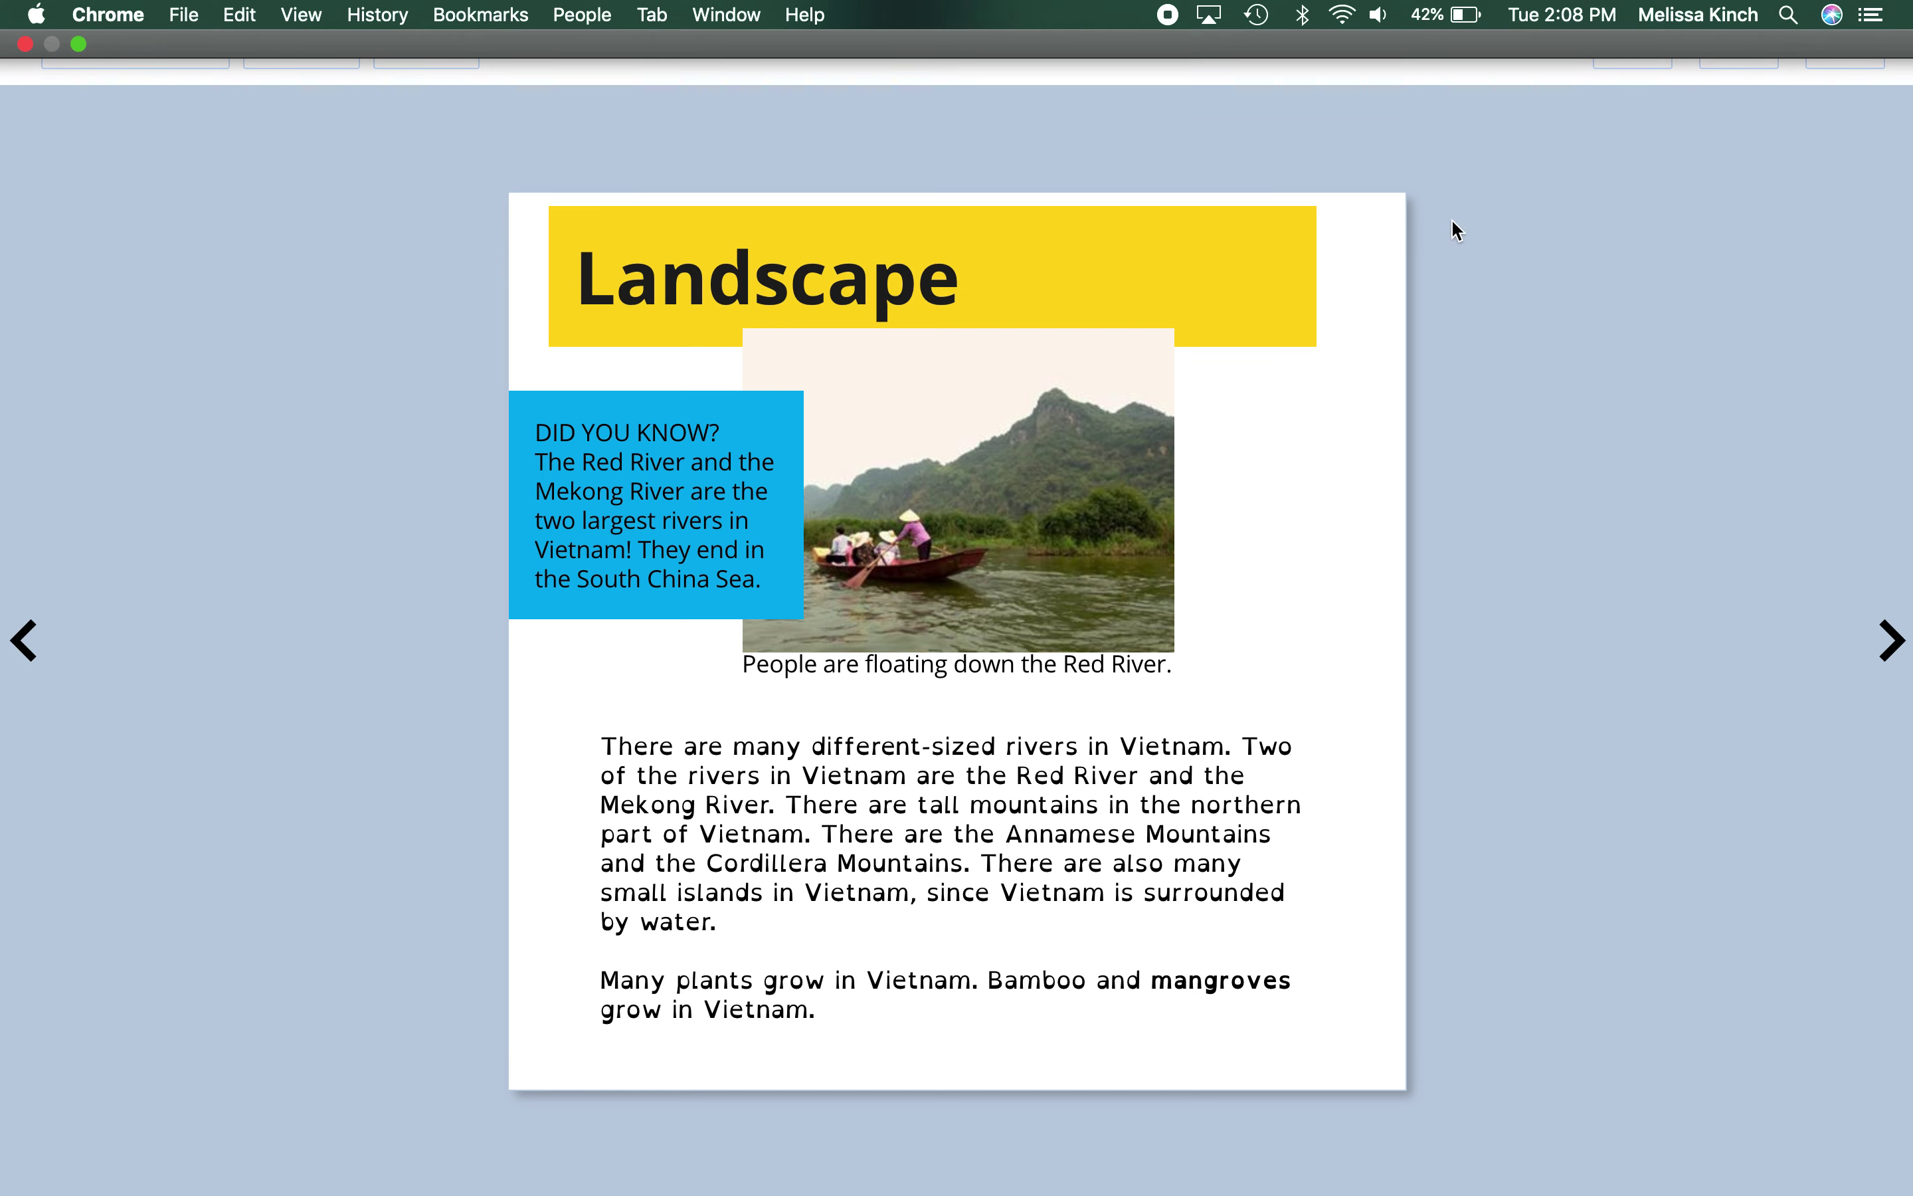